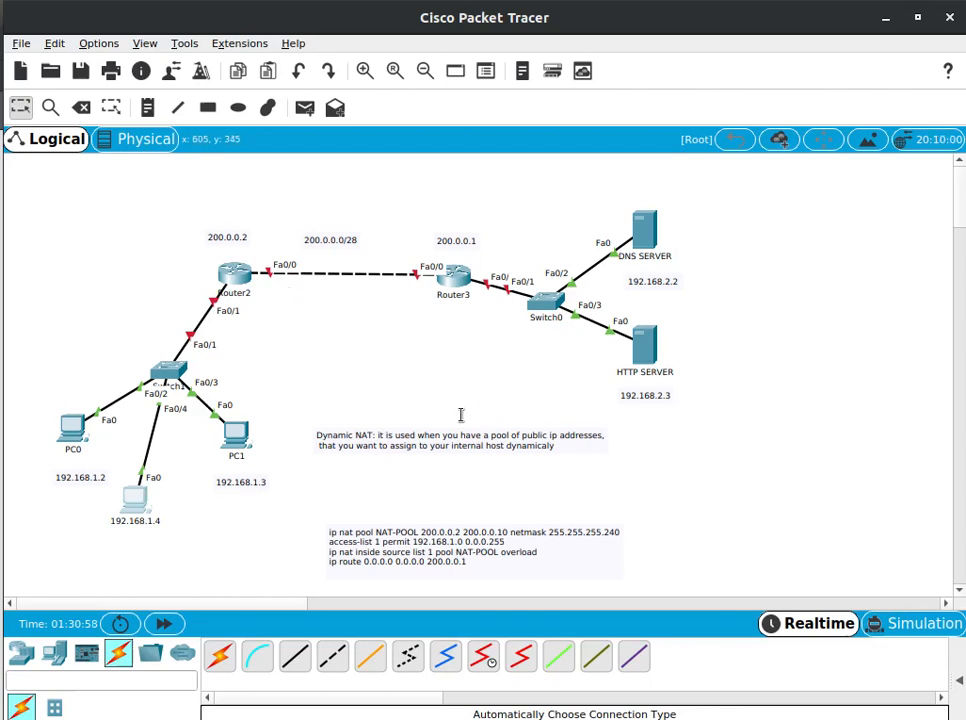
# Rename Router2 as R-CLIENT
pyautogui.click(235, 292)
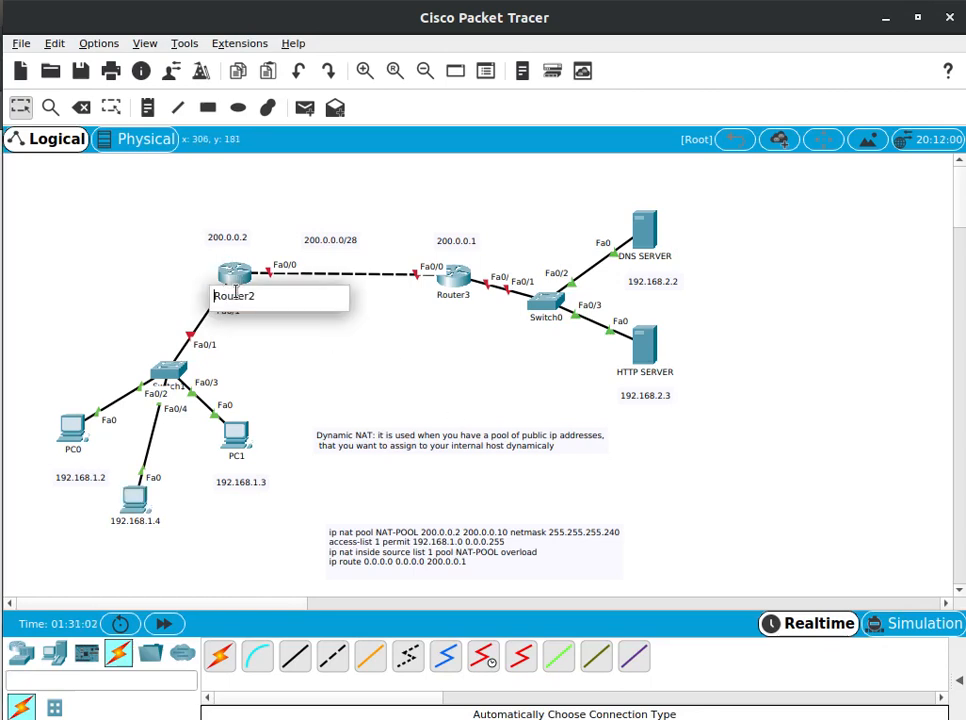
pyautogui.moveTo(266, 303); pyautogui.dragTo(213, 296)
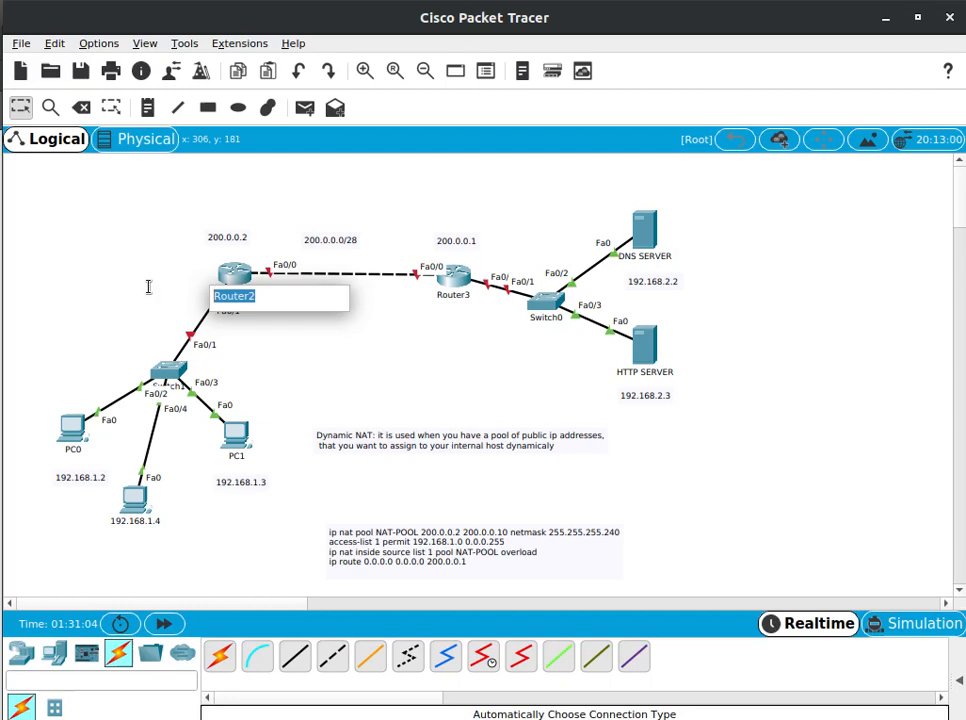
pyautogui.write('r')
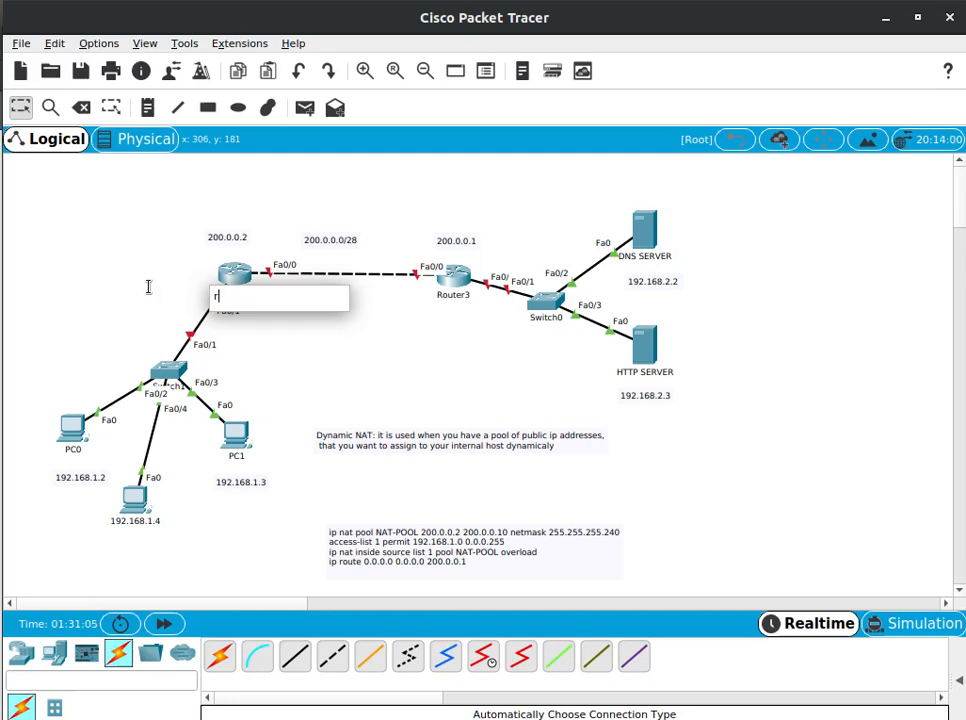
pyautogui.write('-CLIENT')
pyautogui.press('Left')
pyautogui.press('Left')
pyautogui.press('Left')
pyautogui.press('Left')
pyautogui.press('Left')
pyautogui.press('BackSpace')
pyautogui.write('R')
pyautogui.click(157, 211)
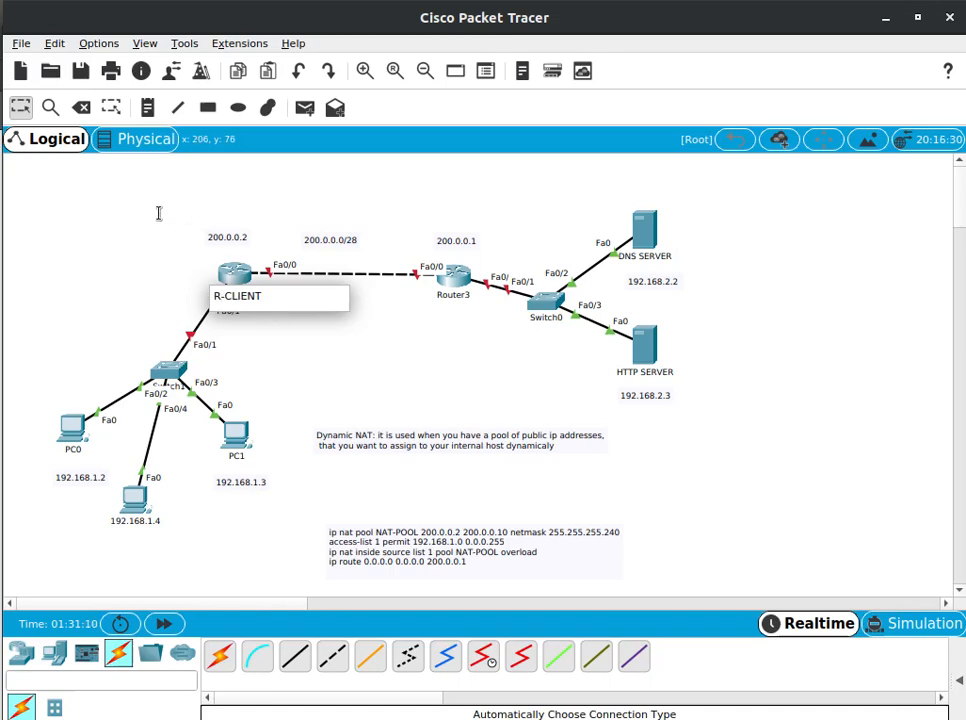
# Open the R-CLIENT command line, decline the initial configuration dialog and enter global configuration mode with ENA and CONF T
pyautogui.click(234, 275)
pyautogui.press('Return')
pyautogui.press('Return')
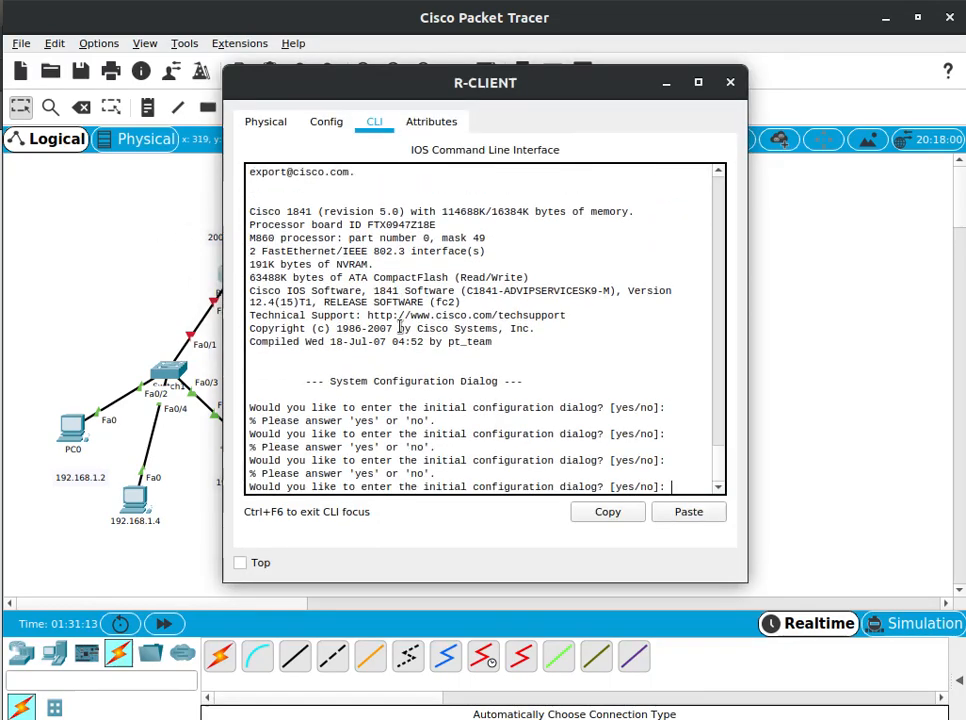
pyautogui.write('N')
pyautogui.press('Return')
pyautogui.press('Return')
pyautogui.write('ENA')
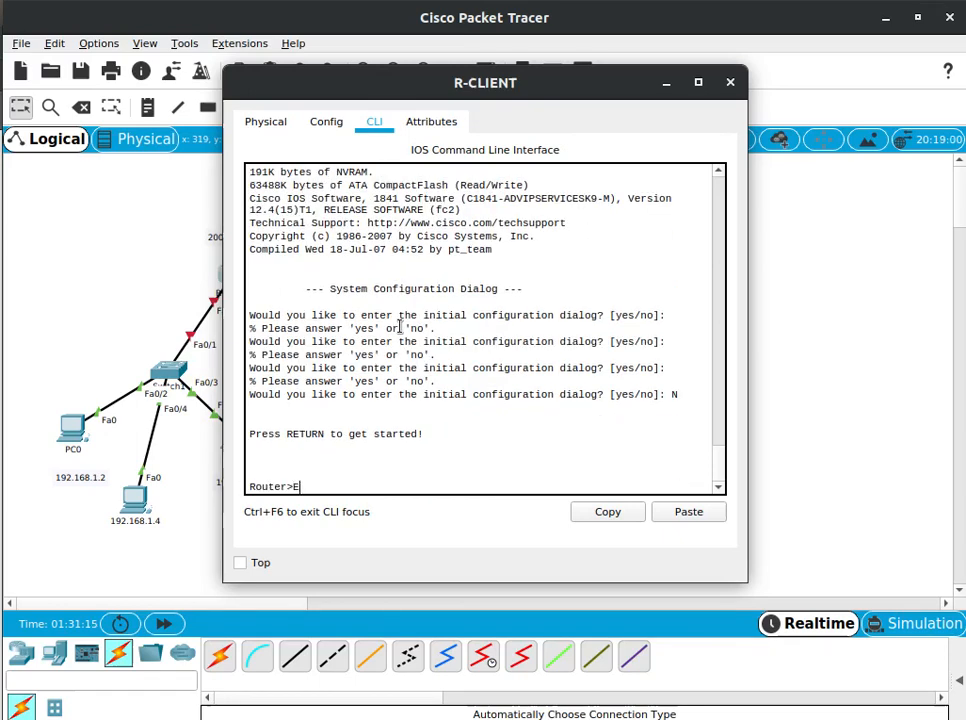
pyautogui.press('Return')
pyautogui.write('C')
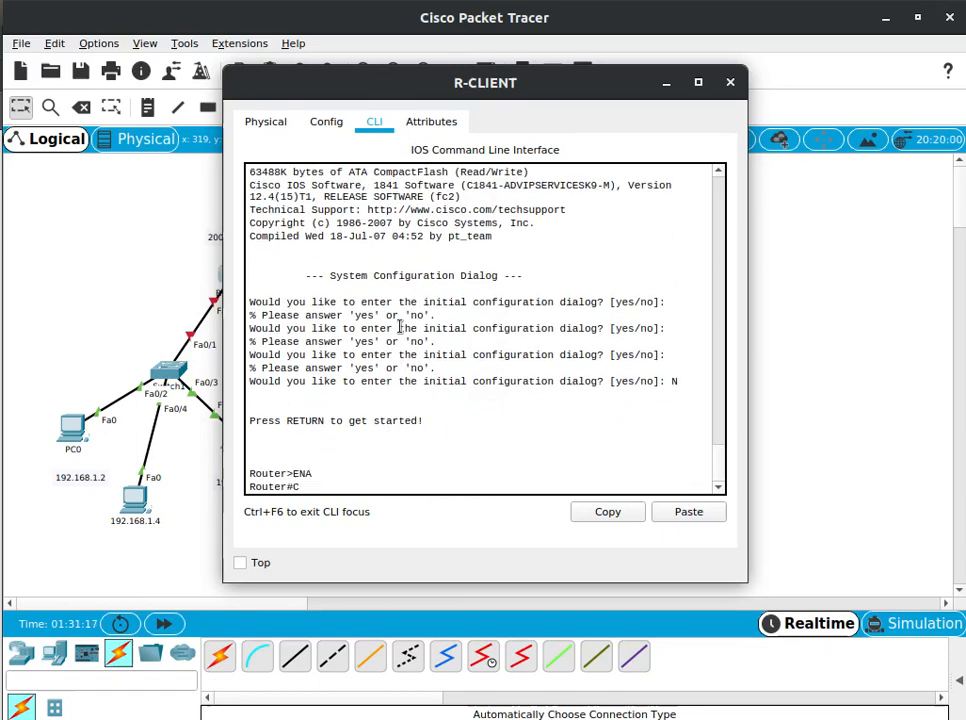
pyautogui.write('PONF T')
pyautogui.press('Return')
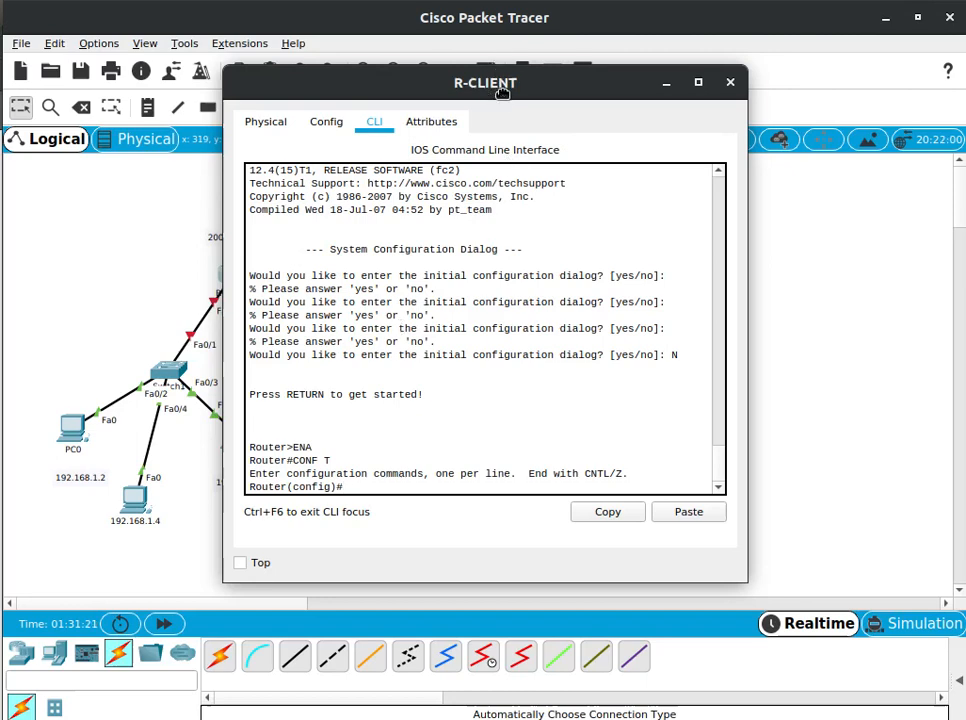
pyautogui.moveTo(502, 92); pyautogui.dragTo(662, 81)
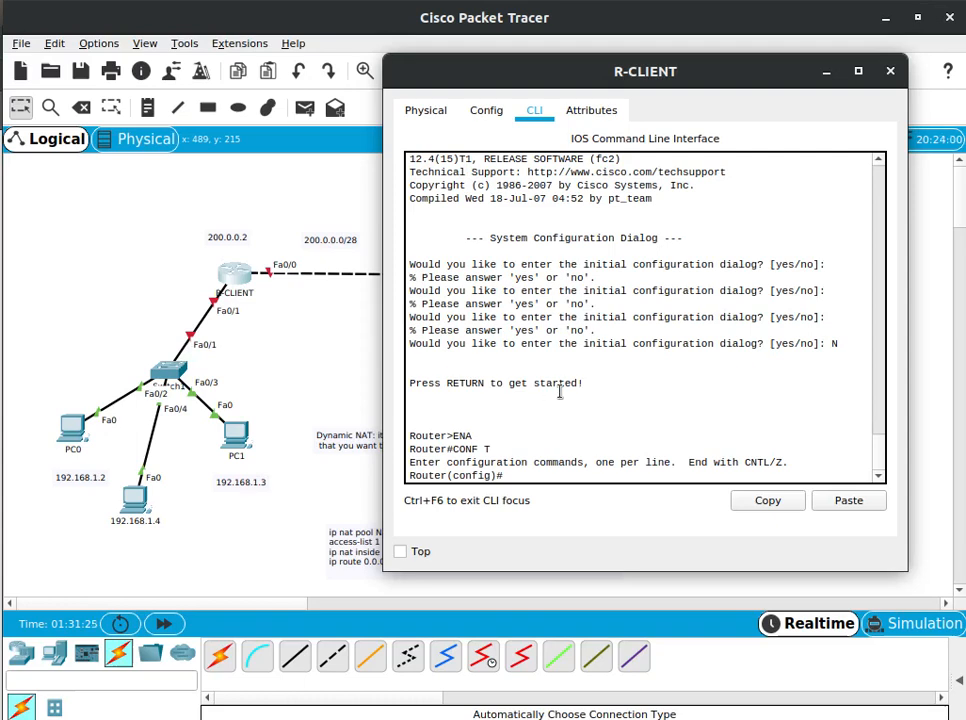
# Assign IP address 200.0.0.2 with mask 255.255.255.240 to interface F0/0 of R-CLIENT
pyautogui.write('INT F0/0')
pyautogui.press('Return')
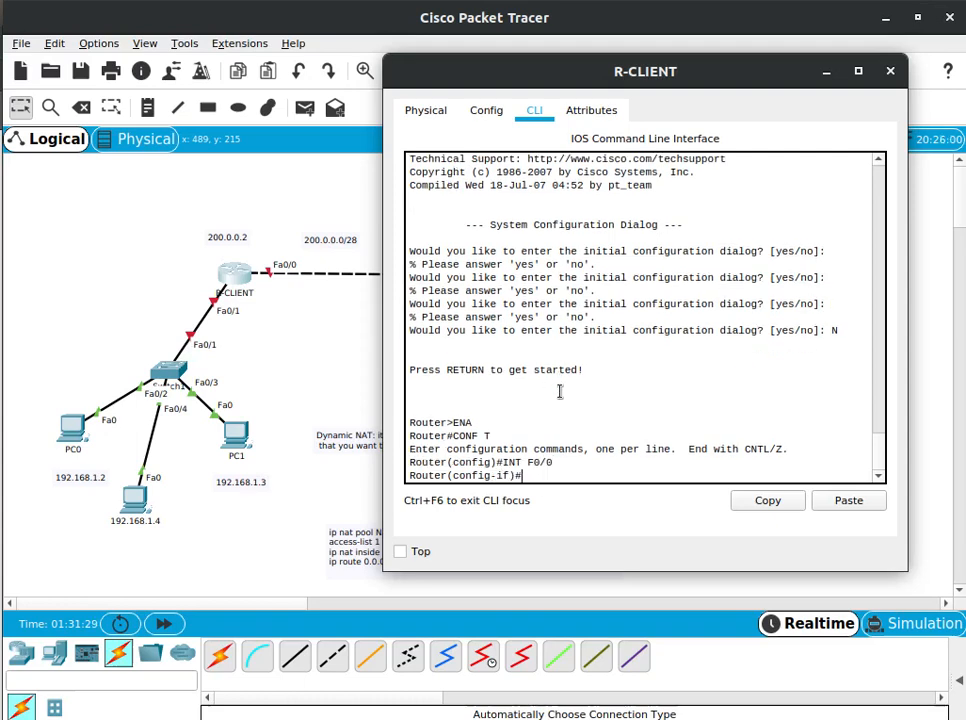
pyautogui.write('IP ADD 200.0.0.2')
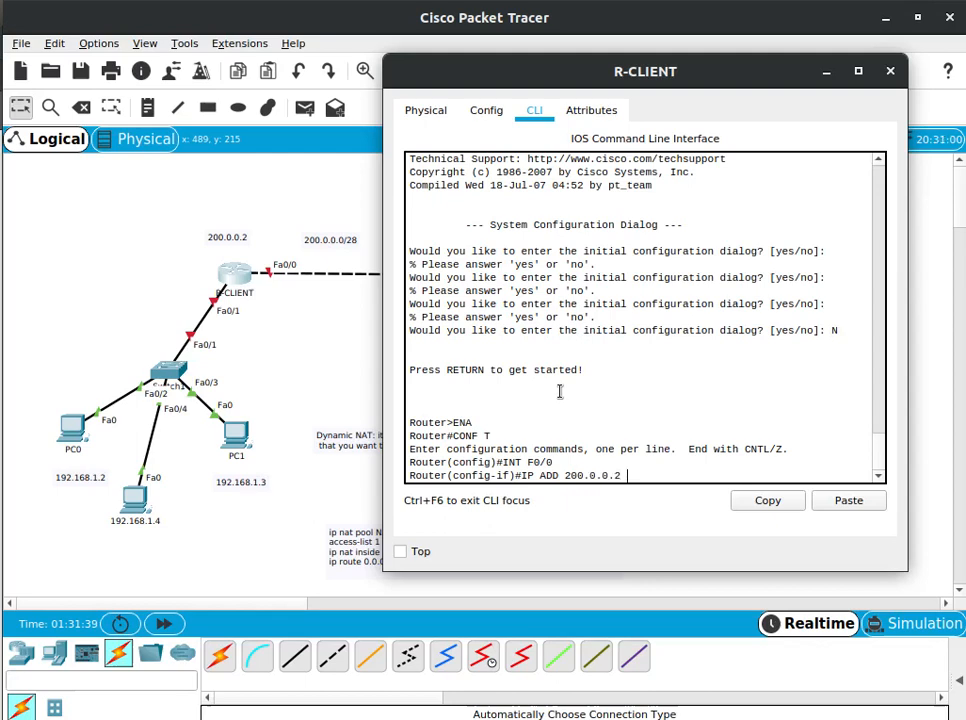
pyautogui.write(' 255.255.255.2')
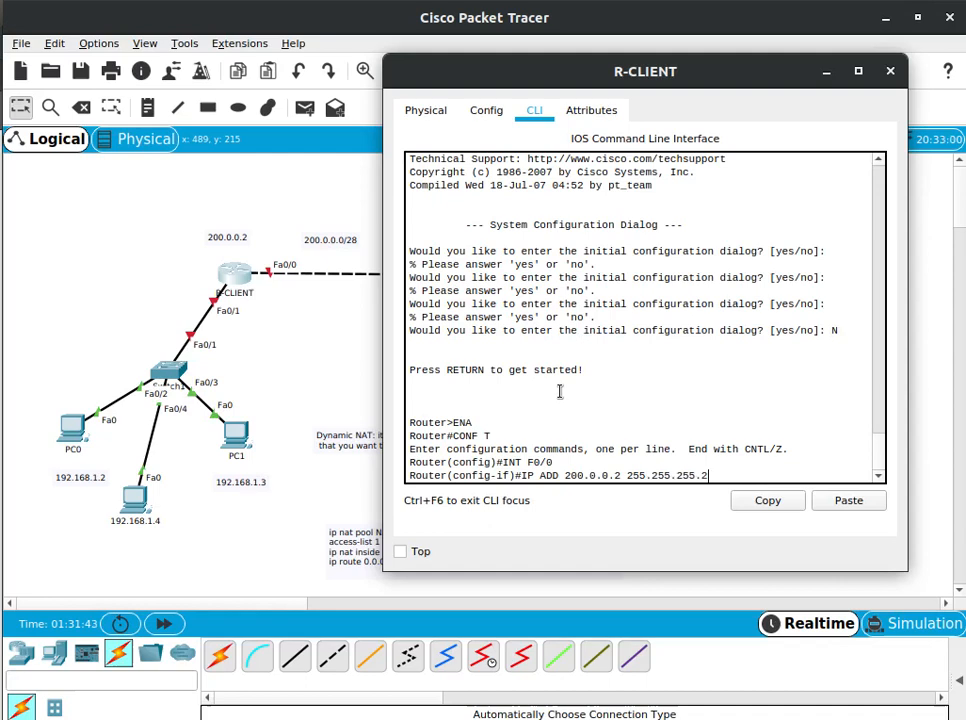
pyautogui.press('Return')
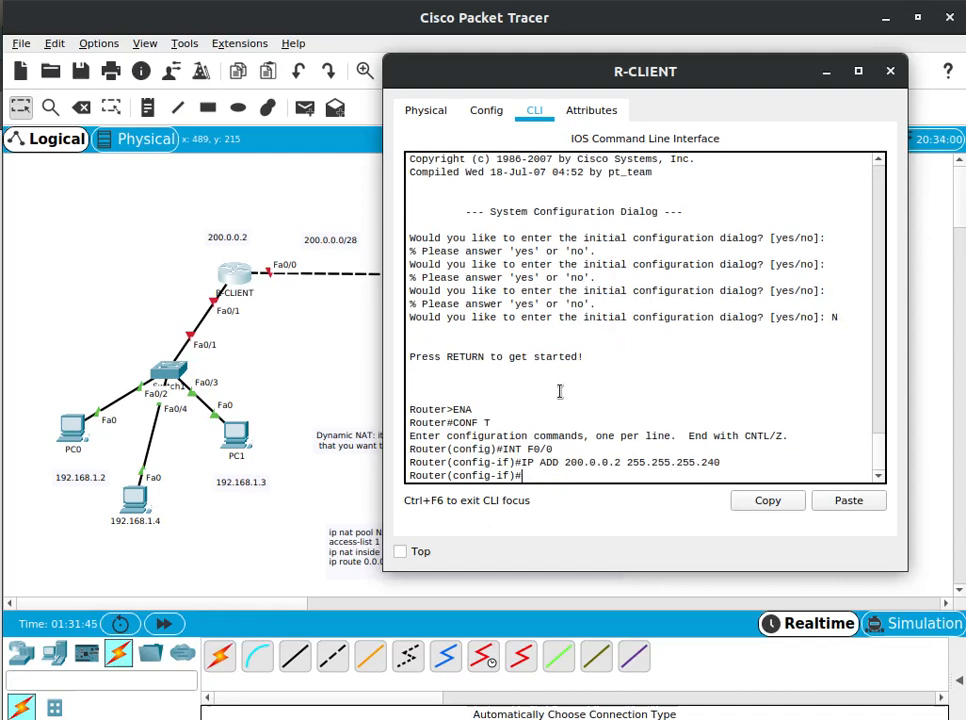
# Enable interface F0/0 with NO SHU and exit to global configuration mode
pyautogui.write('NO SHU')
pyautogui.press('Return')
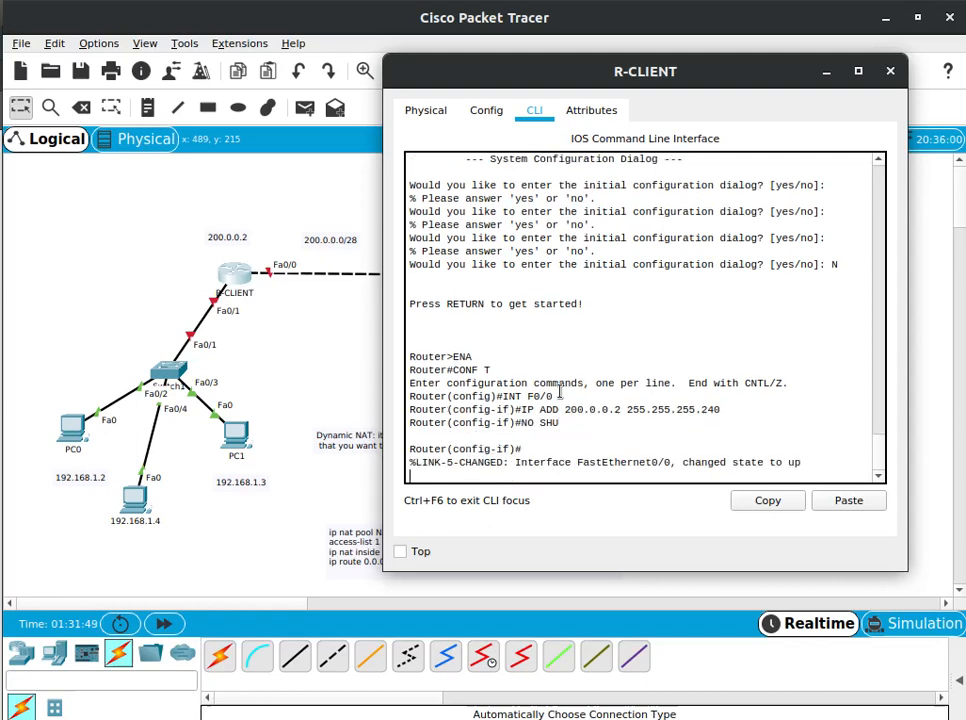
pyautogui.press('Return')
pyautogui.write('NO')
pyautogui.press('BackSpace')
pyautogui.press('BackSpace')
pyautogui.write('EXIT')
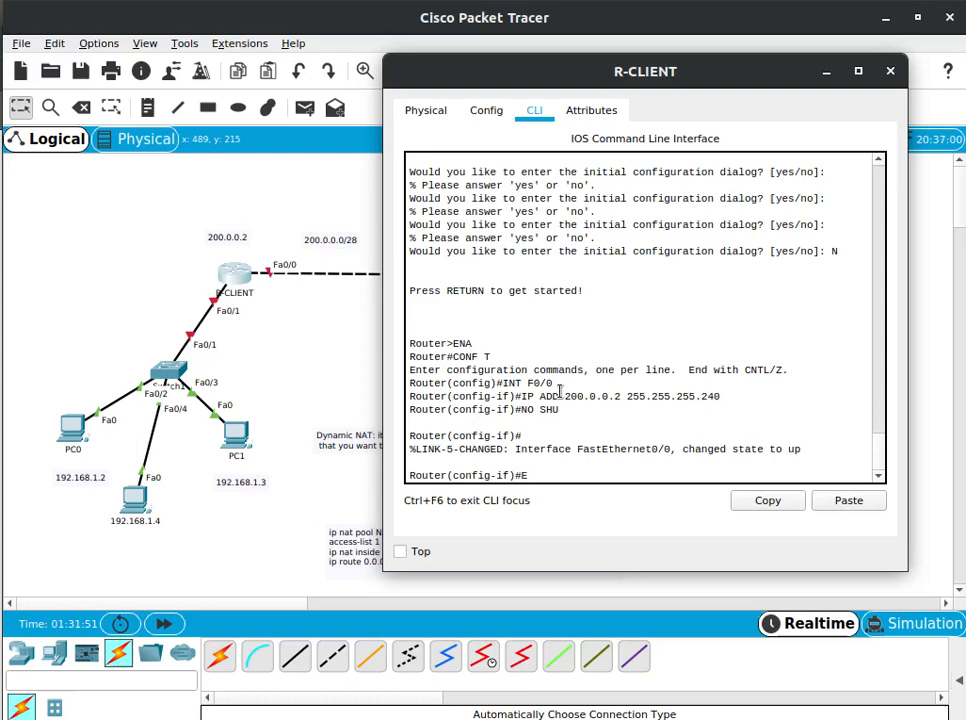
pyautogui.press('Return')
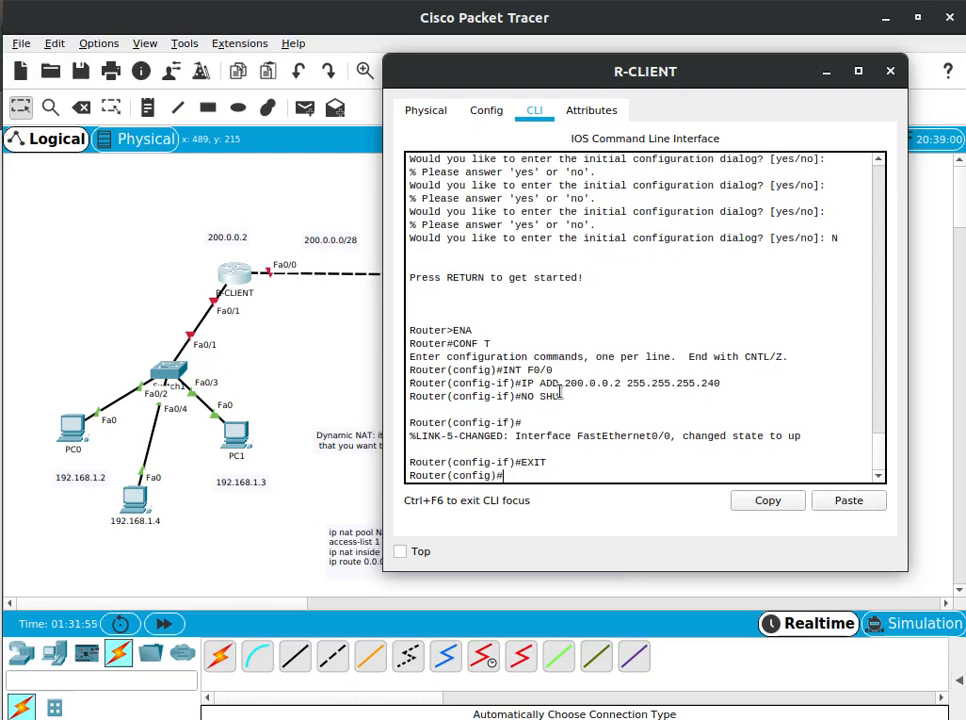
# Assign IP address 192.168.1.1 with mask 255.255.255.0 to interface F0/1 of R-CLIENT
pyautogui.write('INT F0/1')
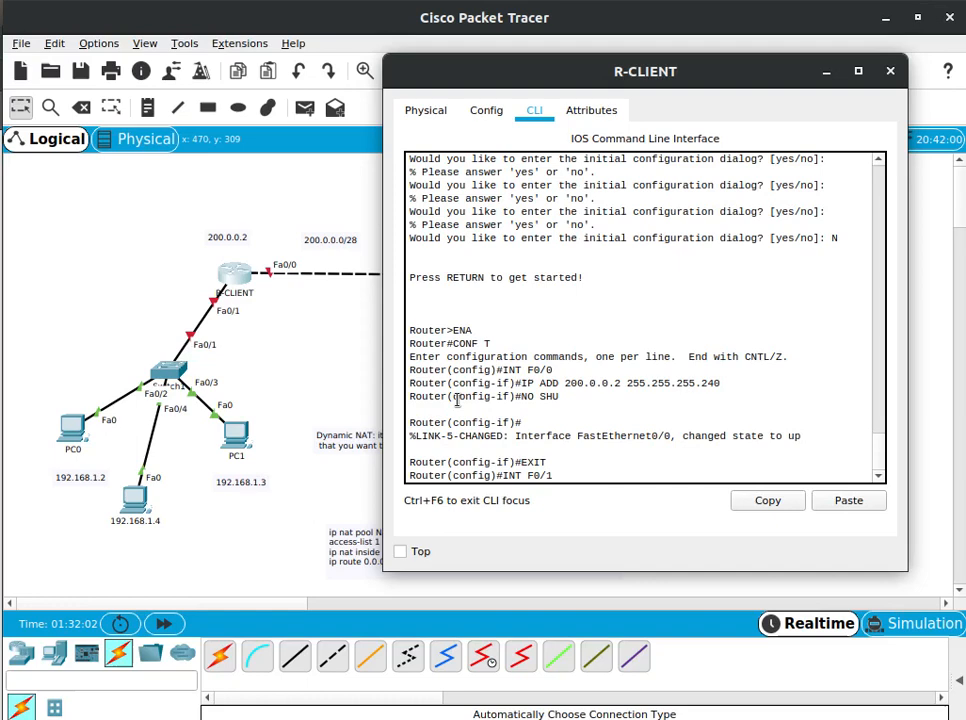
pyautogui.press('Return')
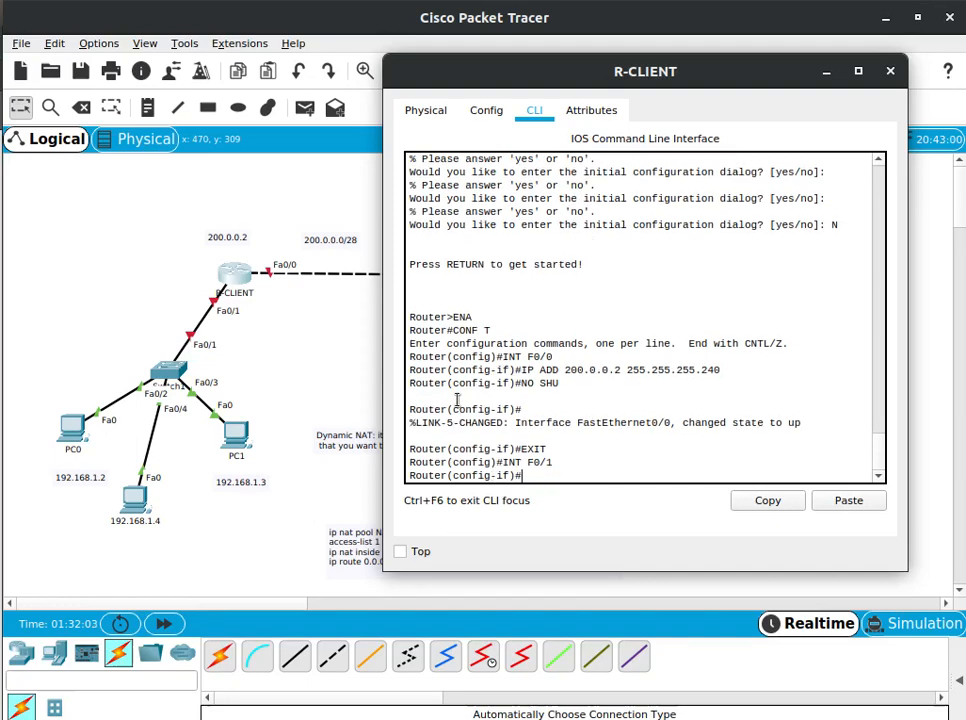
pyautogui.write('IP ADD 192.168.1.')
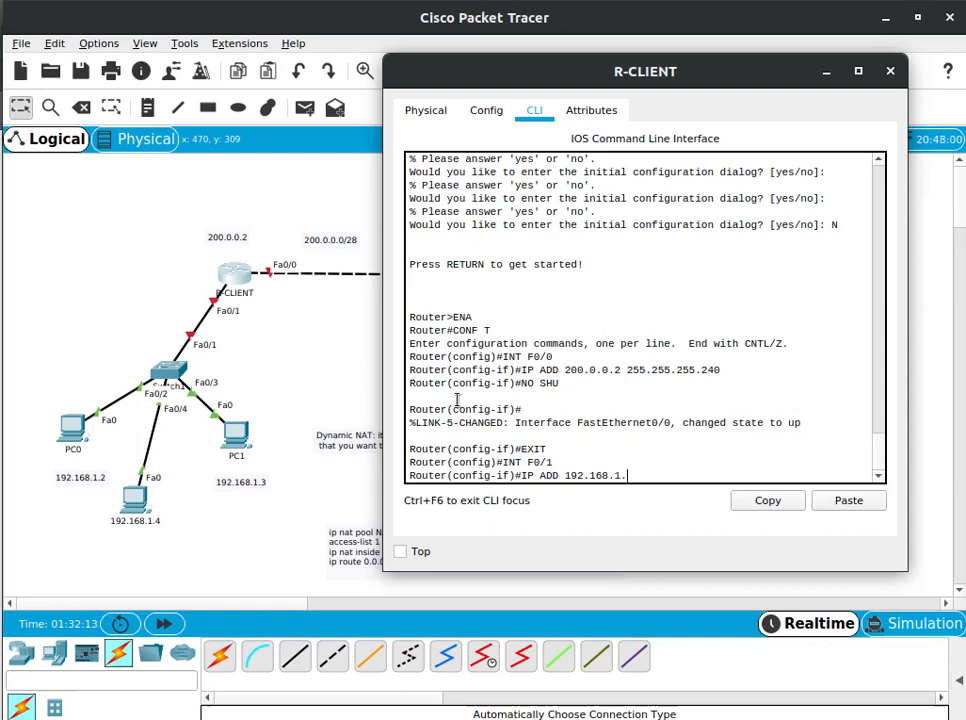
pyautogui.write('1 24')
pyautogui.press('BackSpace')
pyautogui.write('55.255.255.')
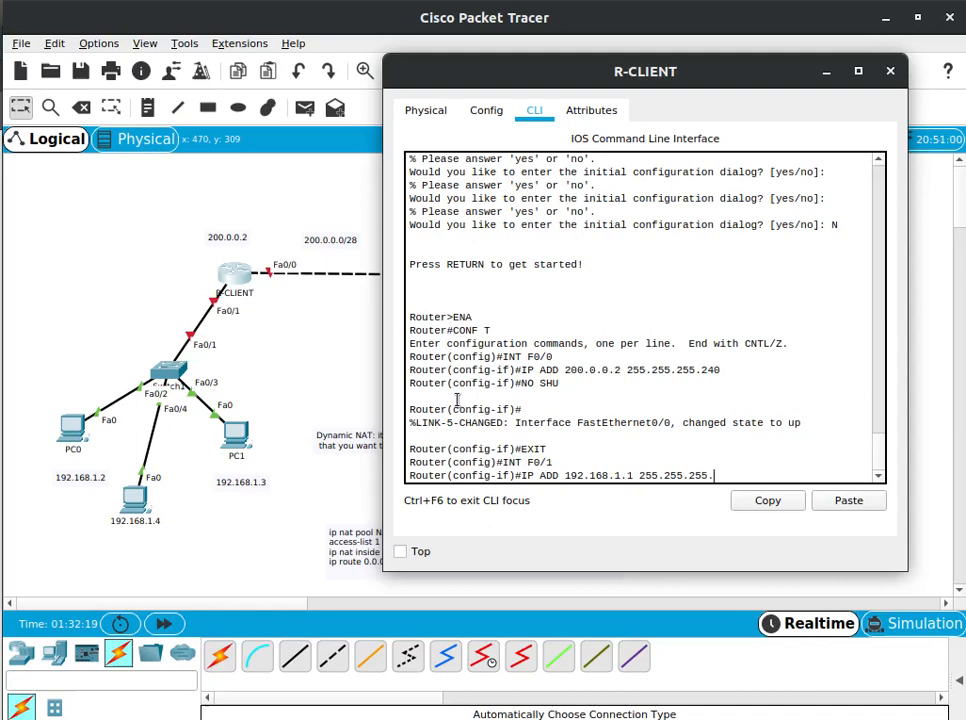
pyautogui.write('0')
pyautogui.press('Return')
# Enable interface F0/1 with NO SH and exit to global configuration mode
pyautogui.write('NO SH')
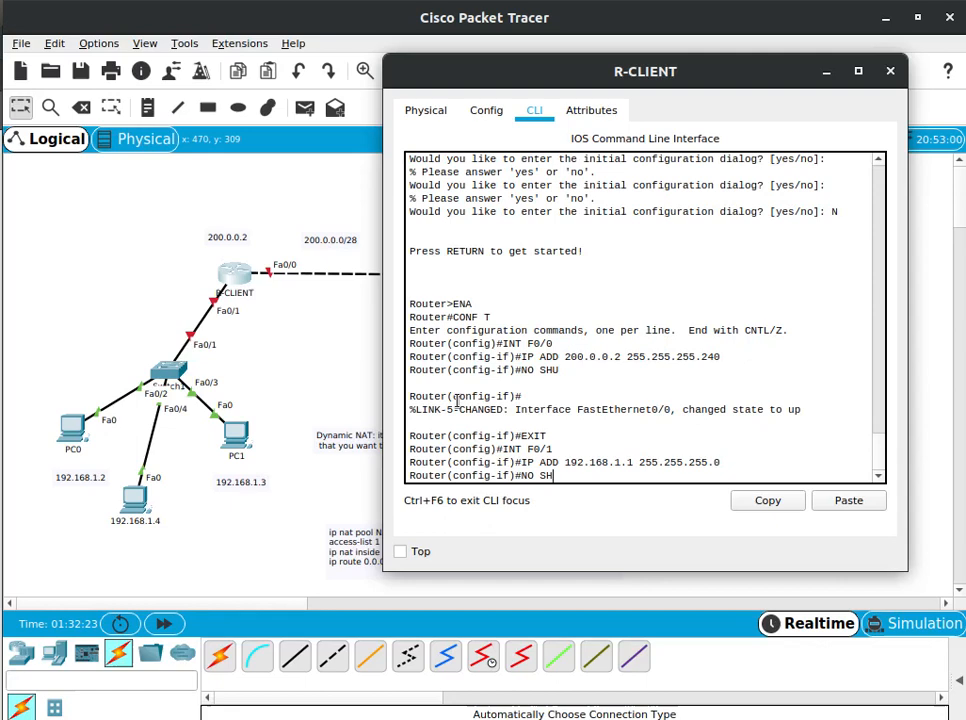
pyautogui.press('Return')
pyautogui.press('BackSpace')
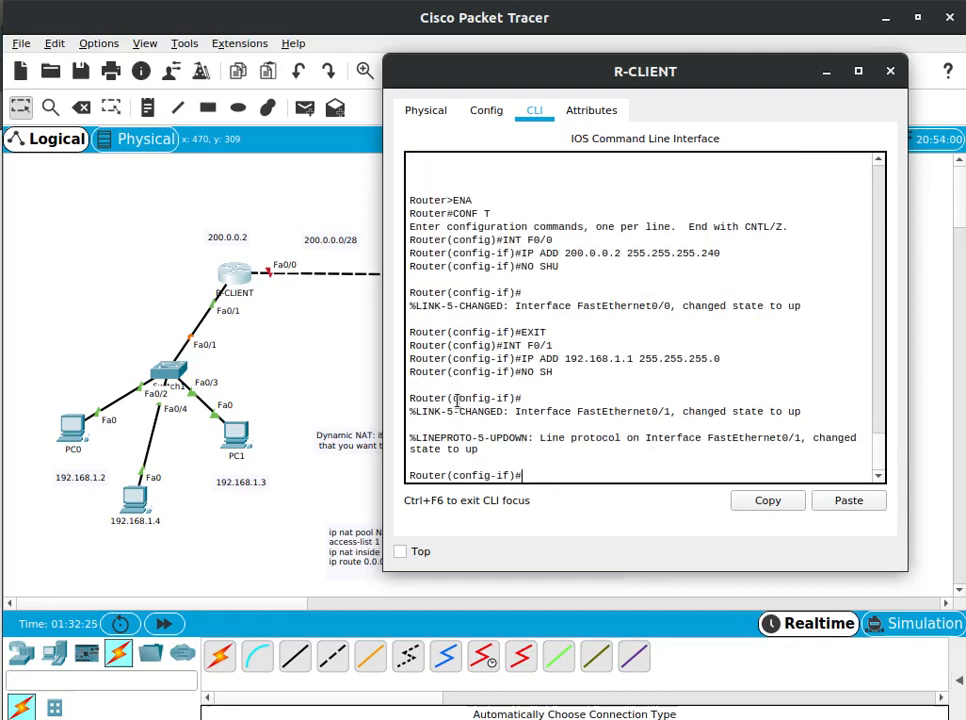
pyautogui.write('EXIT')
pyautogui.press('Return')
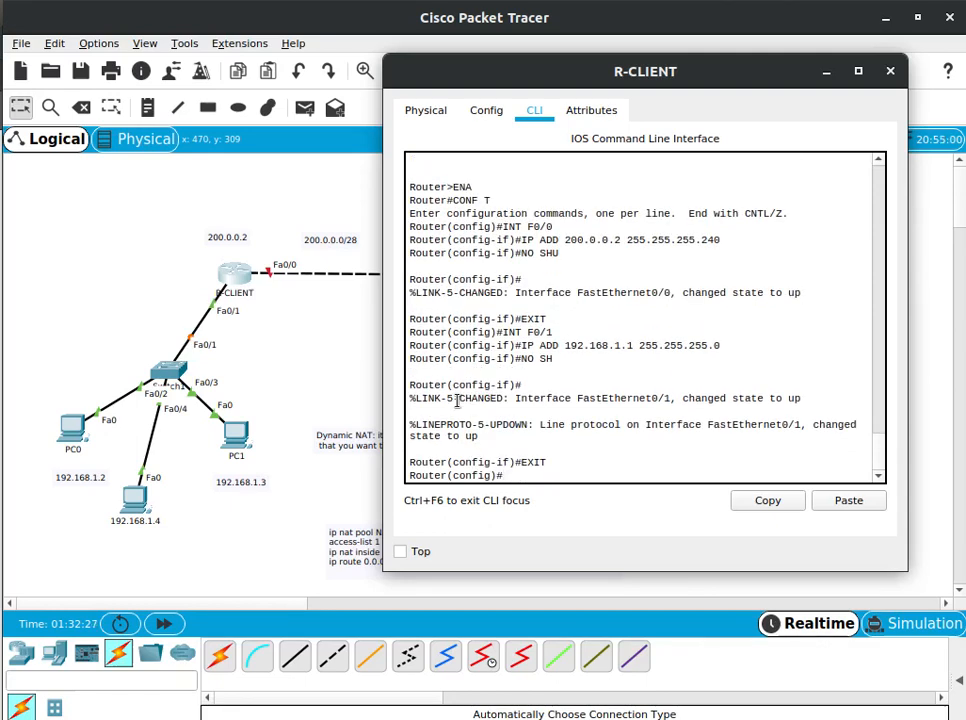
# Save the R-CLIENT configuration with DO WR and return to the network topology
pyautogui.write('DO WR')
pyautogui.press('Return')
pyautogui.click(348, 323)
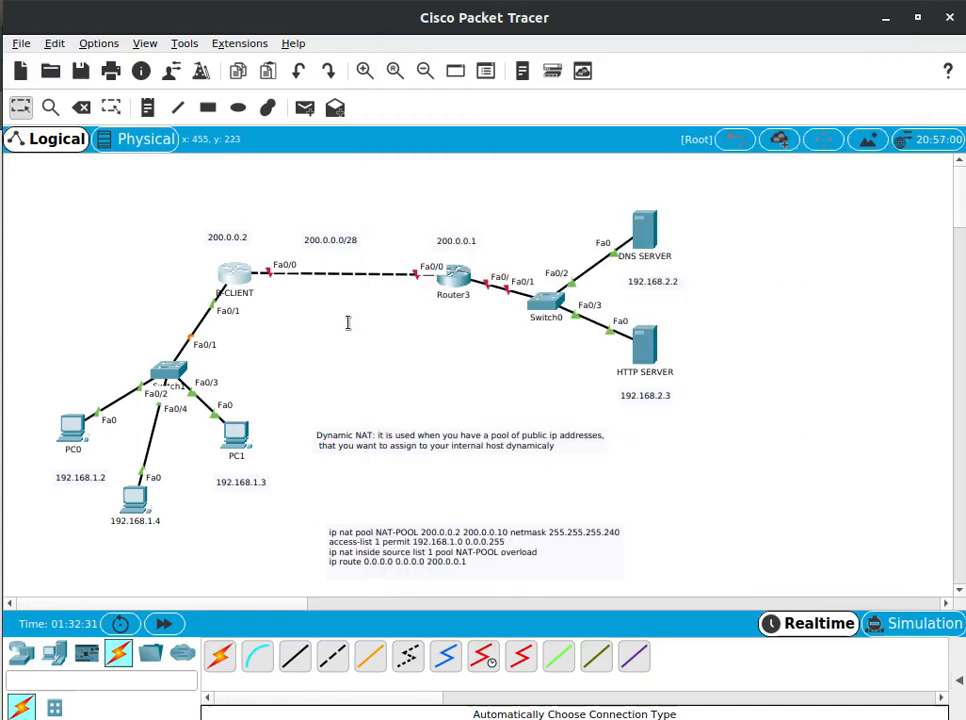
# Open the Router3 command line and enter global configuration mode with ENA and CONF T
pyautogui.click(458, 281)
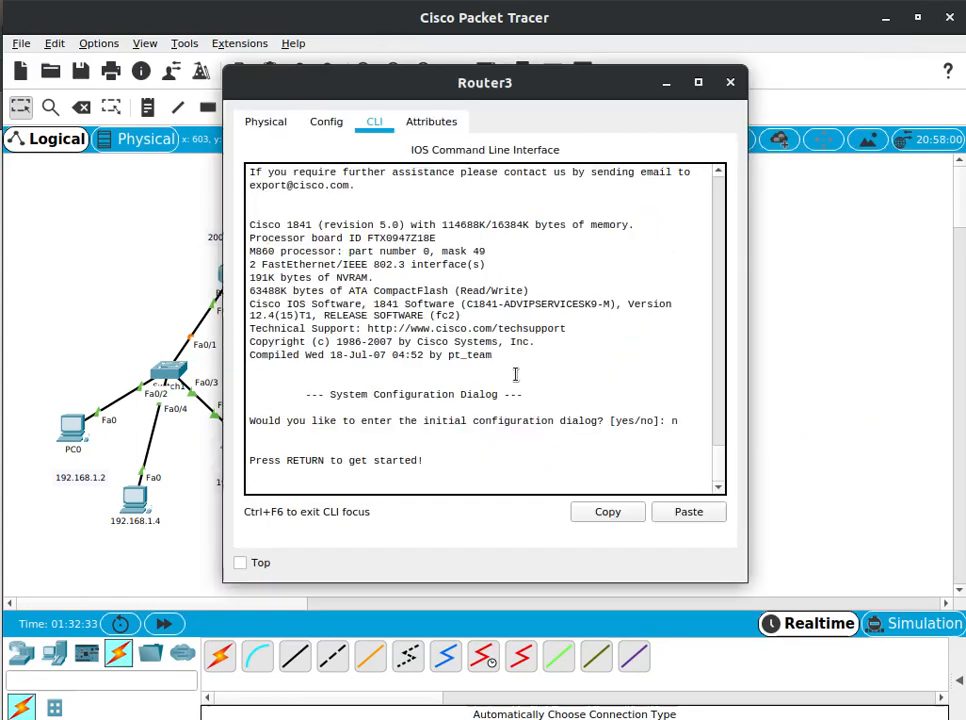
pyautogui.press('Return')
pyautogui.moveTo(484, 96); pyautogui.dragTo(742, 107)
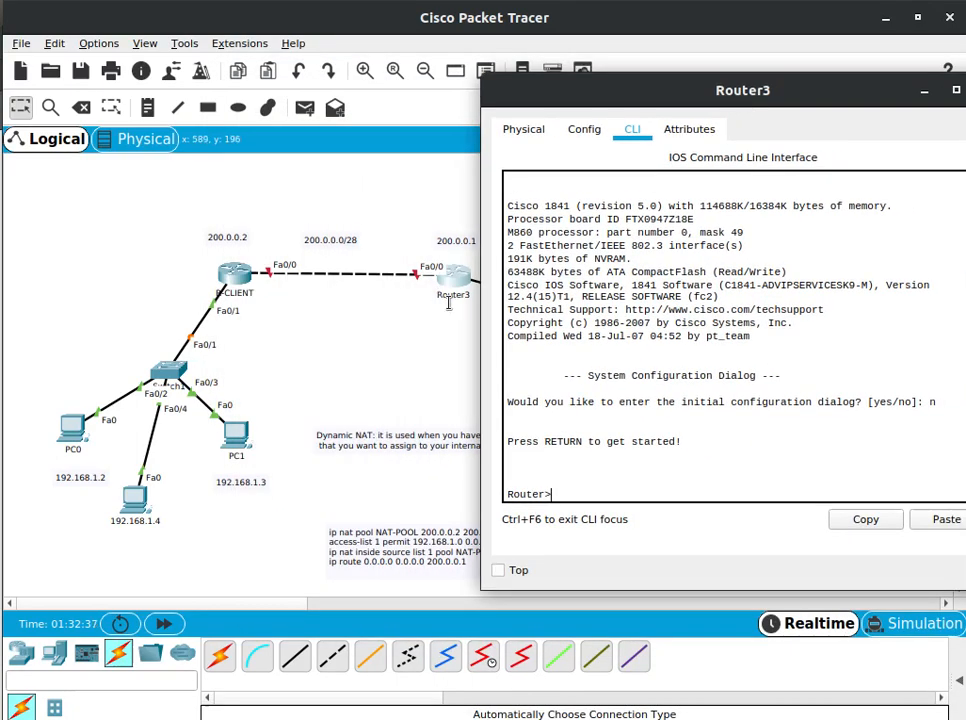
pyautogui.press('Return')
pyautogui.press('Return')
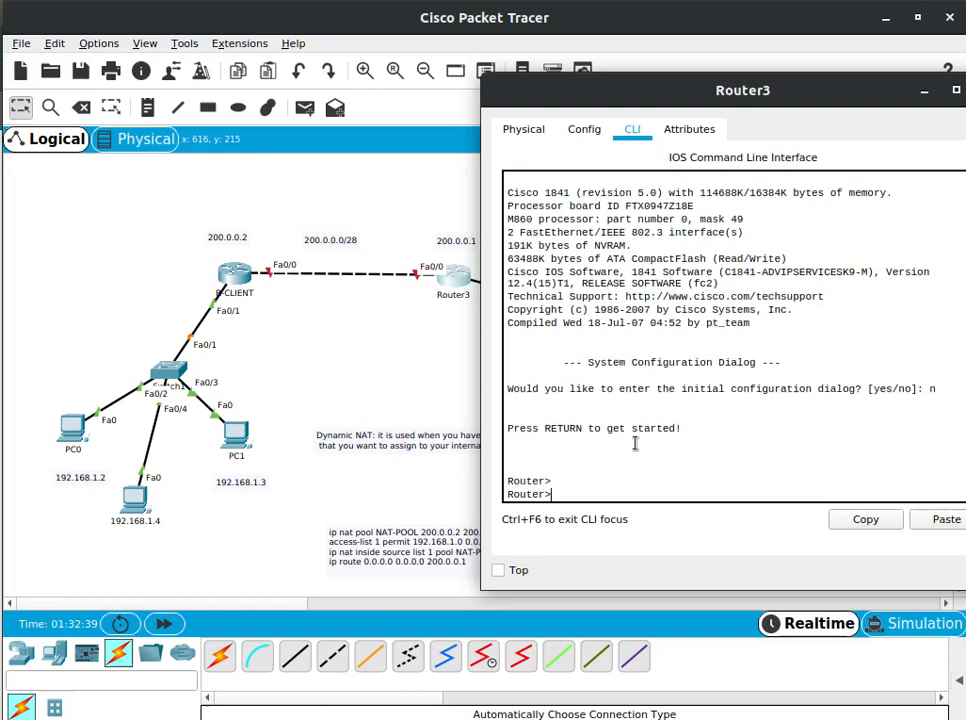
pyautogui.write('ENA')
pyautogui.press('Return')
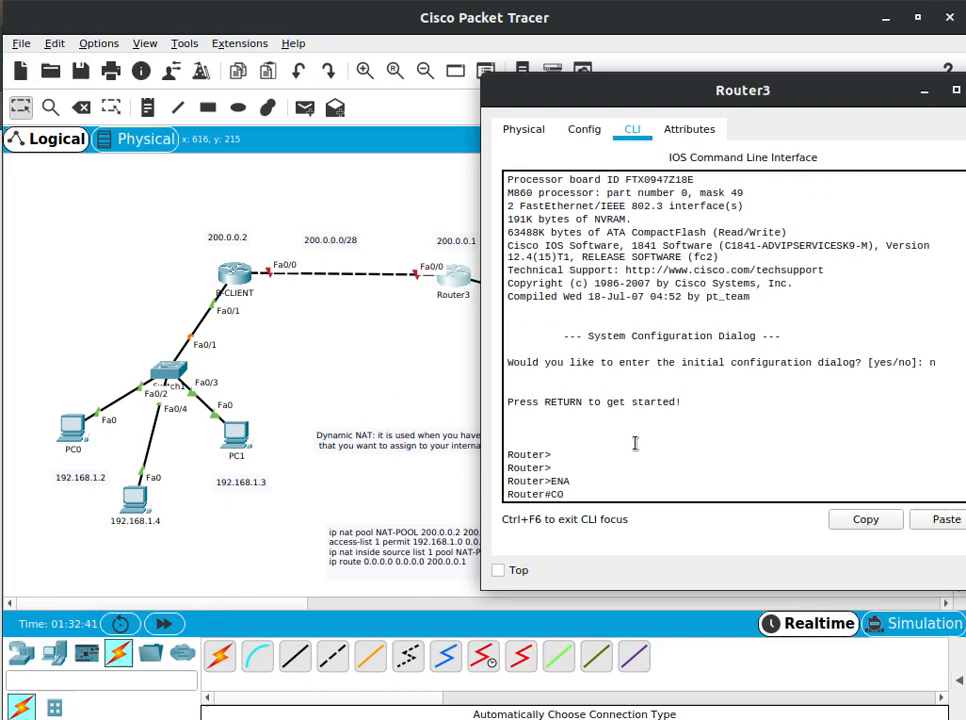
pyautogui.write('CONG')
pyautogui.press('BackSpace')
pyautogui.write('F T')
pyautogui.press('Return')
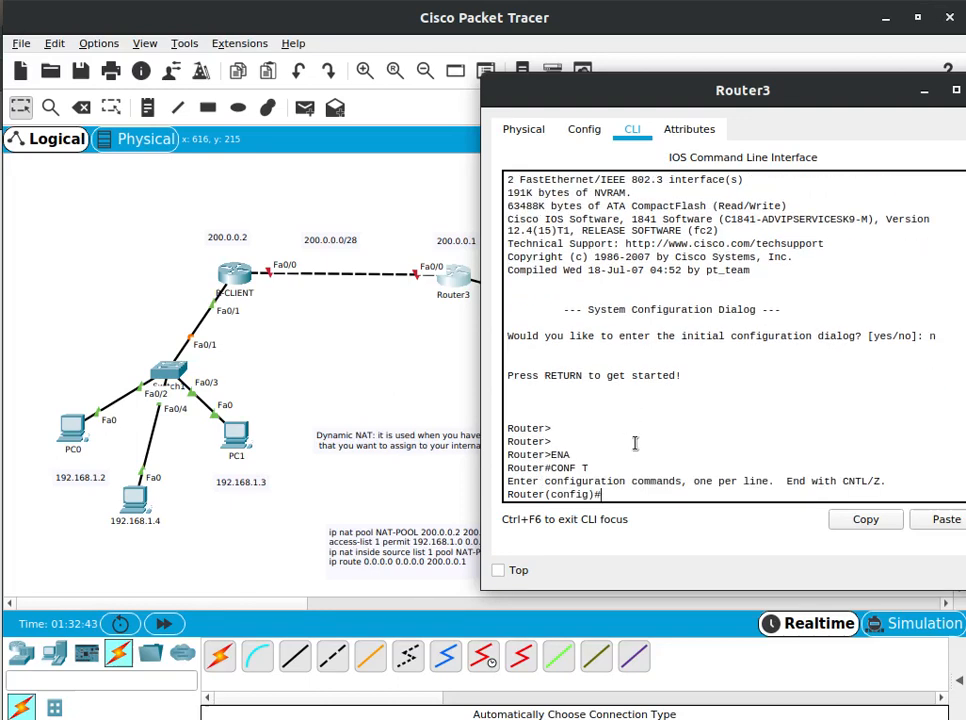
# Try to assign IP address 200.0.0.1 with mask 255.255.255.240 on Router3 from global configuration mode
pyautogui.write('IP ADD 200,')
pyautogui.press('BackSpace')
pyautogui.write('.0.0.1')
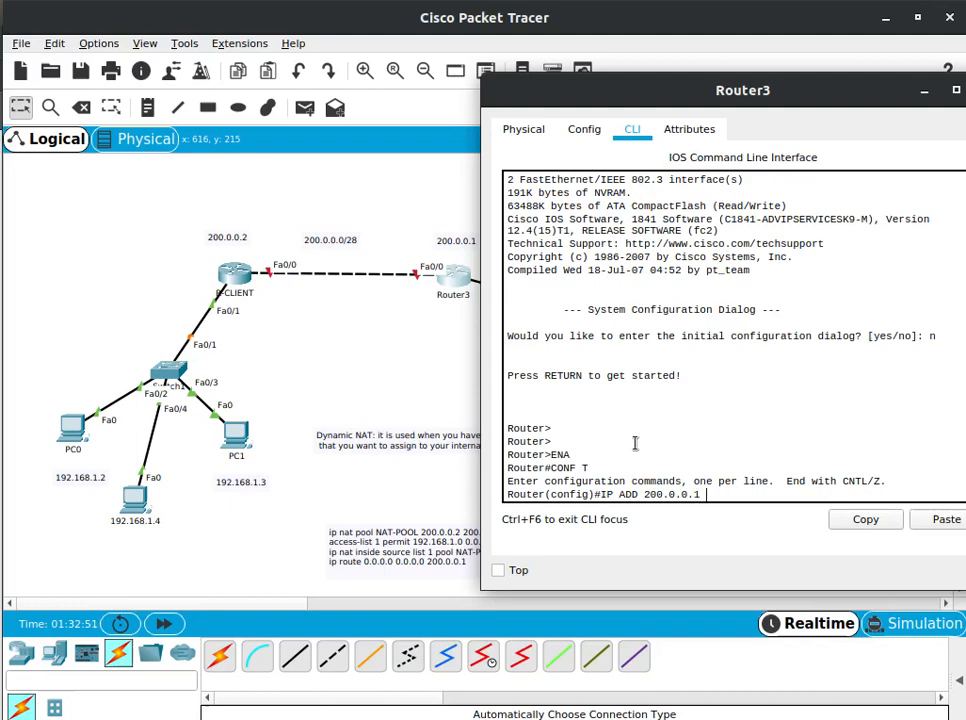
pyautogui.write(' 255.255.255.240')
pyautogui.press('Return')
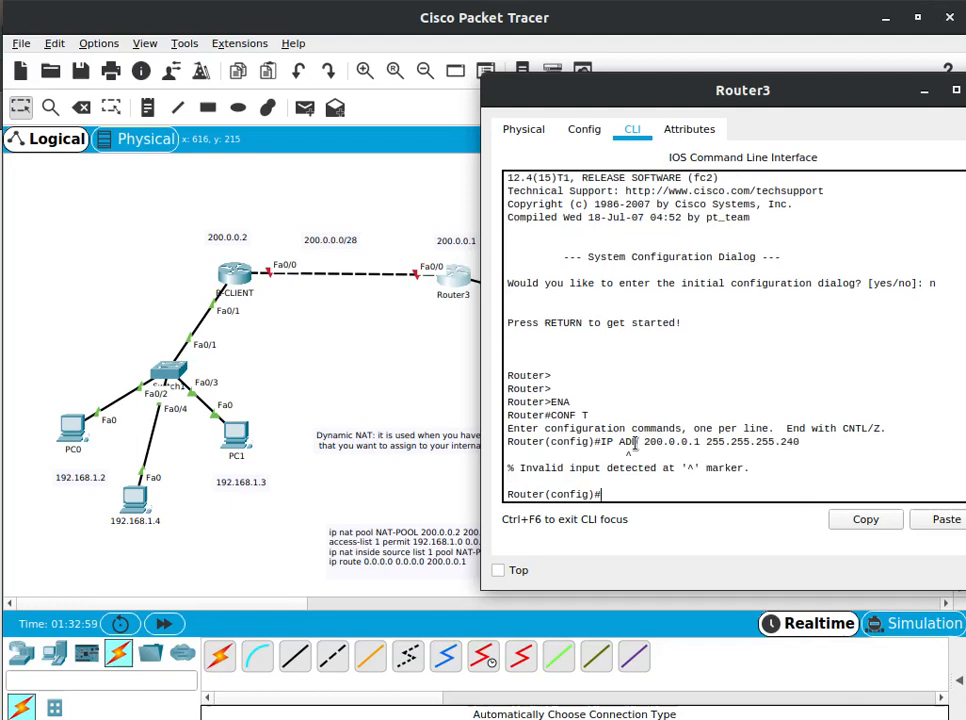
pyautogui.press('Up')
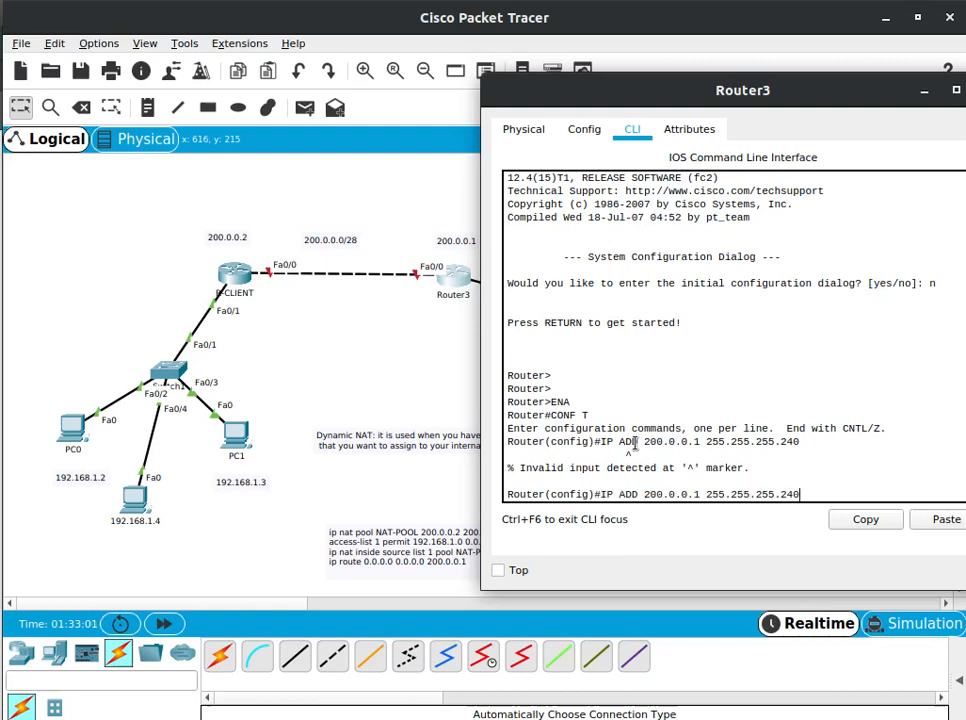
pyautogui.press('BackSpace')
pyautogui.press('BackSpace')
pyautogui.press('BackSpace')
pyautogui.press('BackSpace')
pyautogui.press('BackSpace')
pyautogui.press('BackSpace')
pyautogui.press('BackSpace')
pyautogui.press('BackSpace')
pyautogui.press('BackSpace')
pyautogui.press('BackSpace')
pyautogui.press('BackSpace')
pyautogui.press('BackSpace')
pyautogui.press('BackSpace')
pyautogui.press('BackSpace')
pyautogui.press('BackSpace')
pyautogui.press('BackSpace')
pyautogui.press('BackSpace')
pyautogui.press('BackSpace')
pyautogui.press('BackSpace')
pyautogui.press('BackSpace')
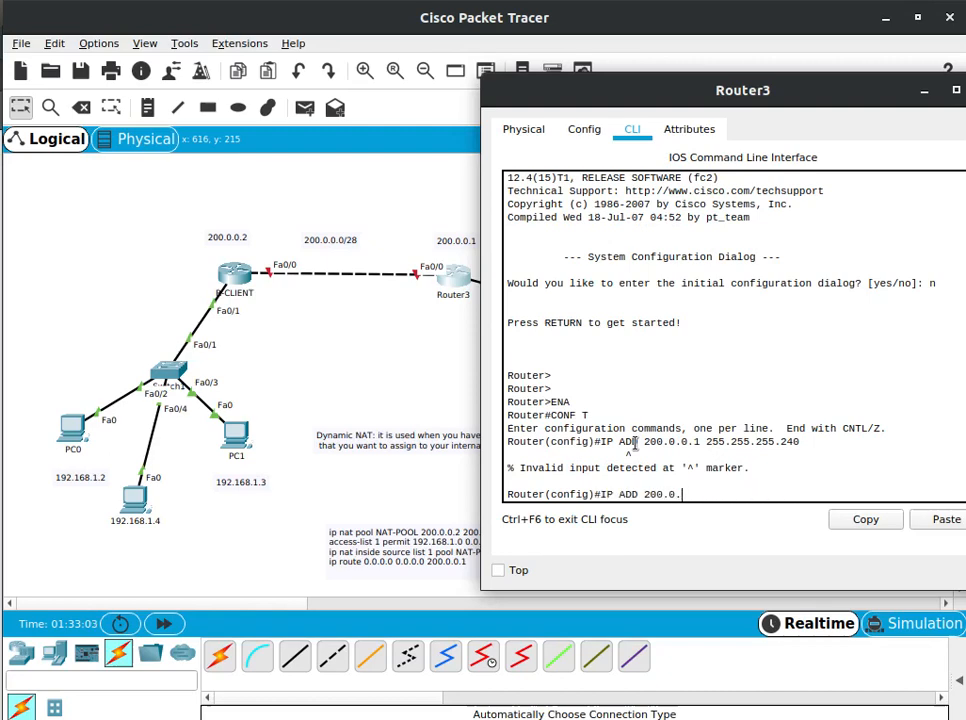
# Enter interface F0/0 on Router3 and assign 200.0.0.1 255.255.255.240 by reusing the earlier IP ADD command
pyautogui.write('INT F0/0')
pyautogui.press('Return')
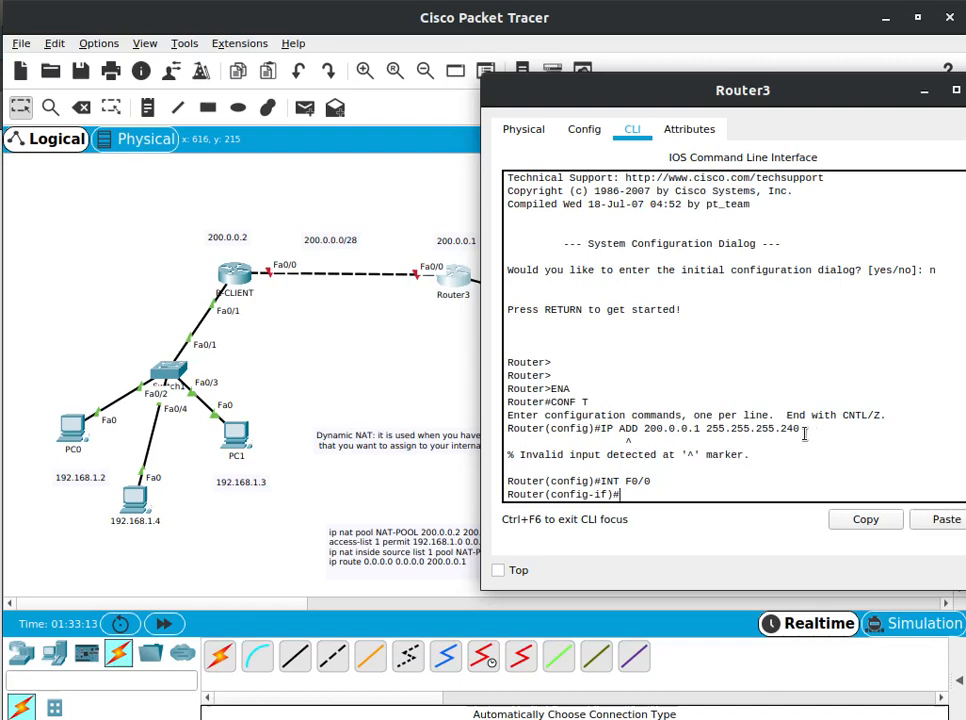
pyautogui.moveTo(804, 433); pyautogui.dragTo(601, 428)
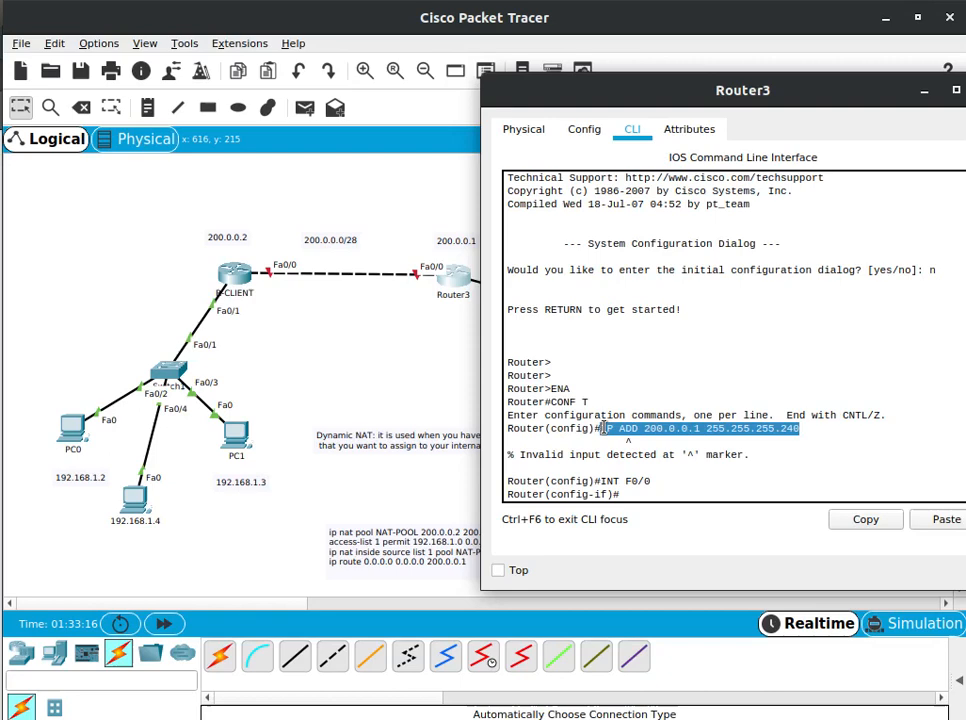
pyautogui.click(862, 520)
pyautogui.click(936, 520)
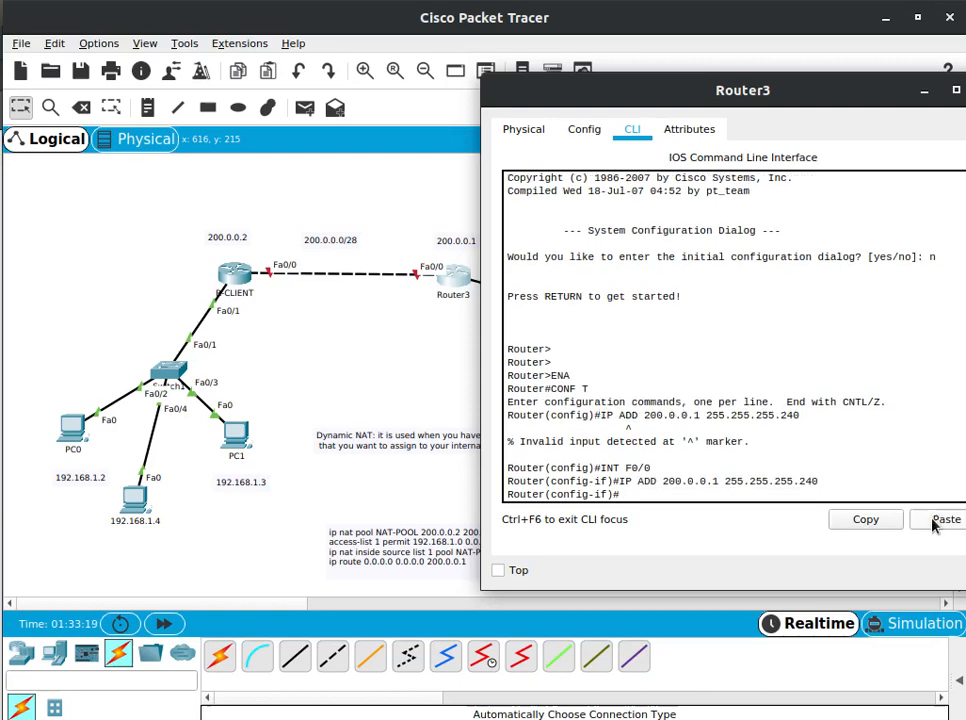
# Enable interface F0/0 with NO SH and exit to global configuration mode
pyautogui.write('NO SH')
pyautogui.press('Return')
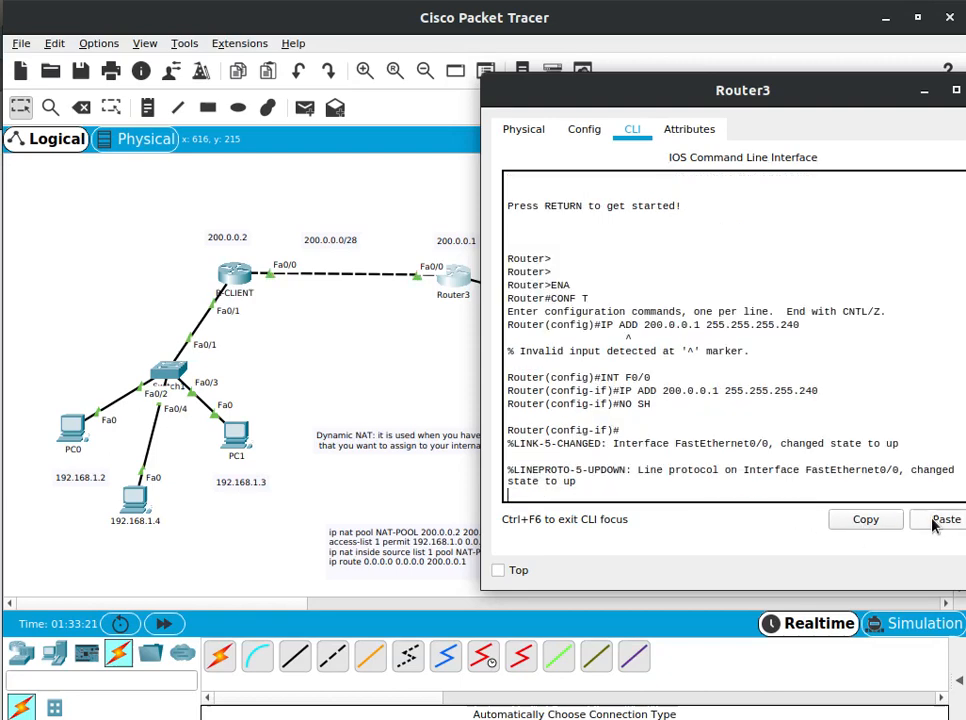
pyautogui.write('EXIT')
pyautogui.press('Return')
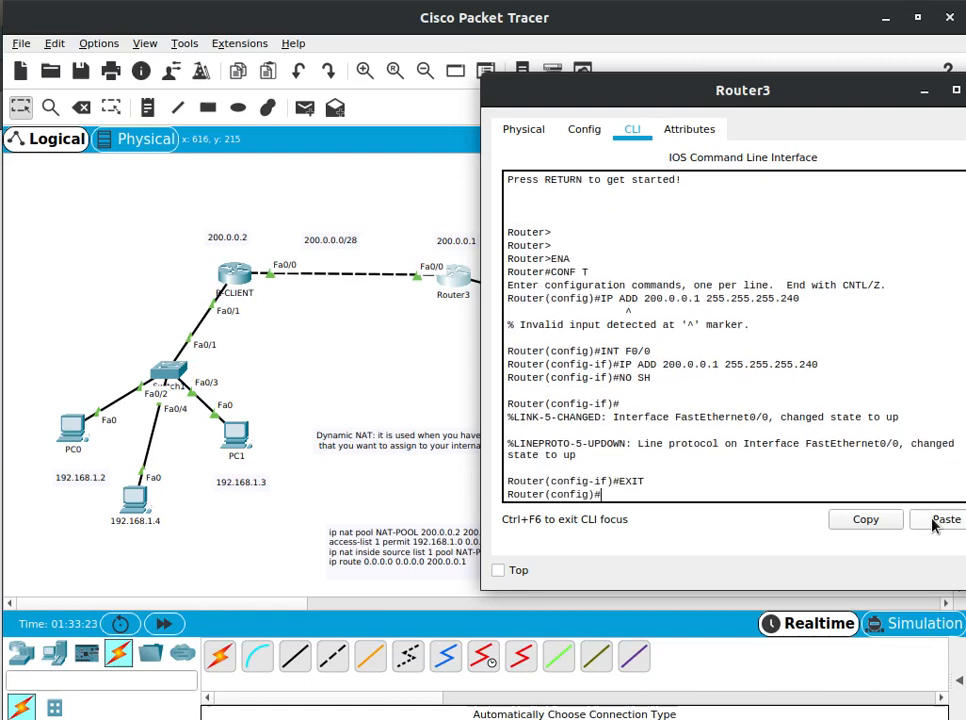
pyautogui.write('DO')
pyautogui.press('BackSpace')
# Move Switch0 slightly away from Router3 in the topology to uncover the link labels, and return to Router3's command line
pyautogui.moveTo(743, 92); pyautogui.dragTo(194, 94)
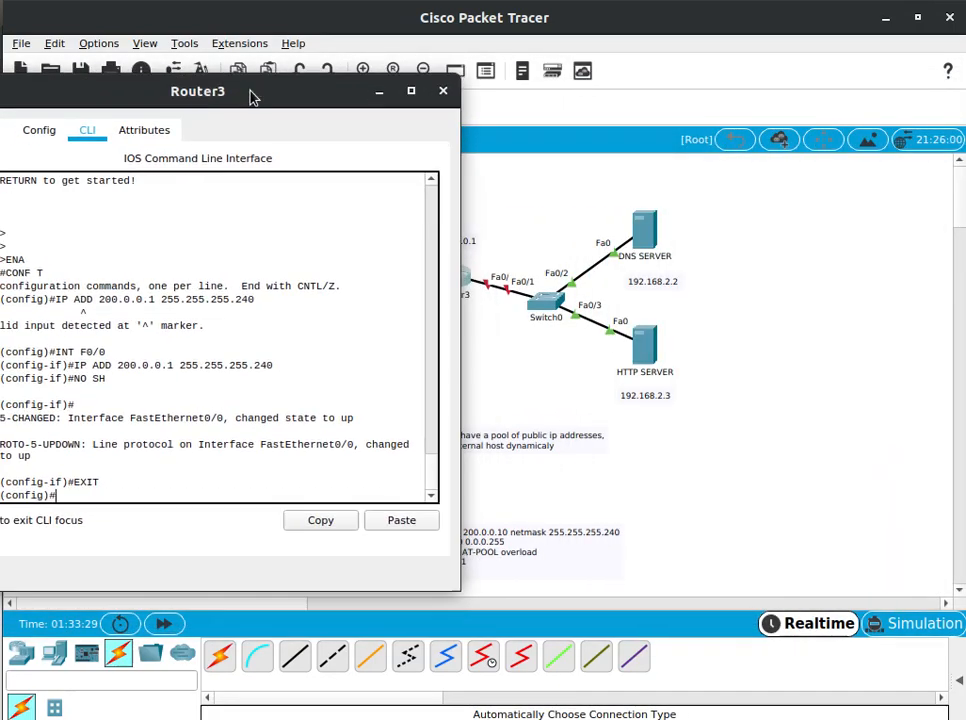
pyautogui.click(496, 266)
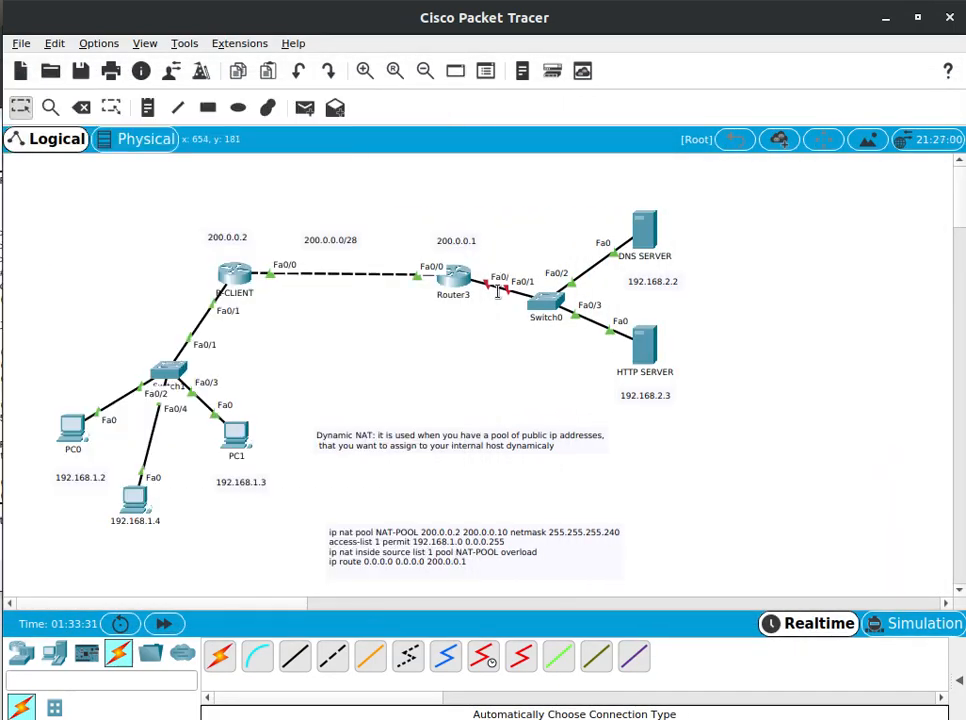
pyautogui.moveTo(552, 305); pyautogui.dragTo(574, 293)
pyautogui.click(452, 280)
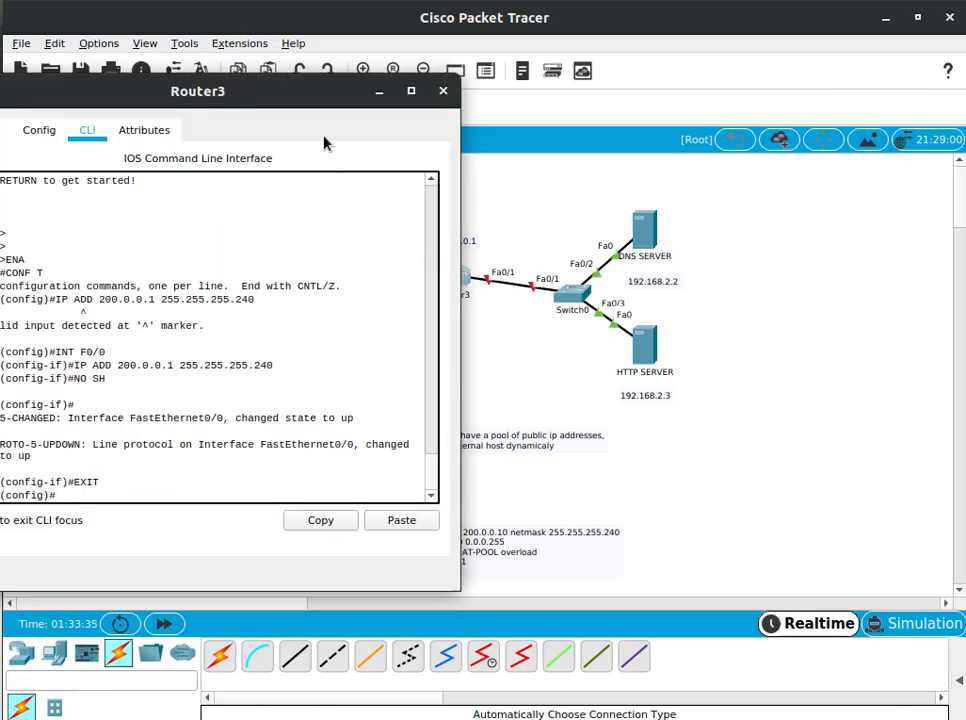
pyautogui.moveTo(304, 93); pyautogui.dragTo(408, 108)
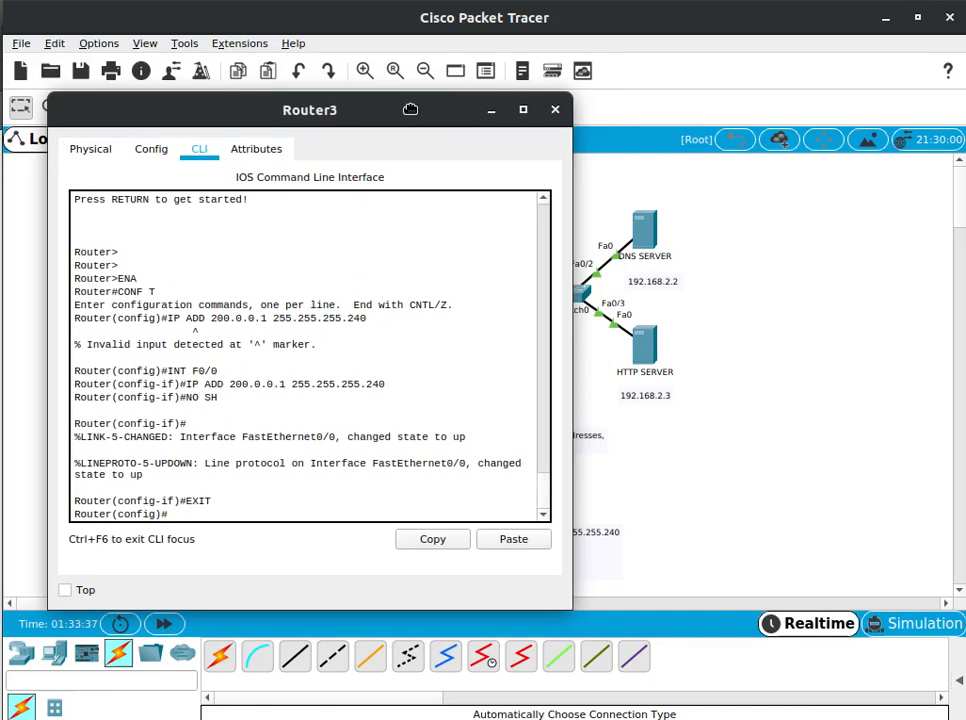
# Enter configuration mode for Router3's second interface with INT F0/1, correcting the mistyped interface name
pyautogui.write('INT F')
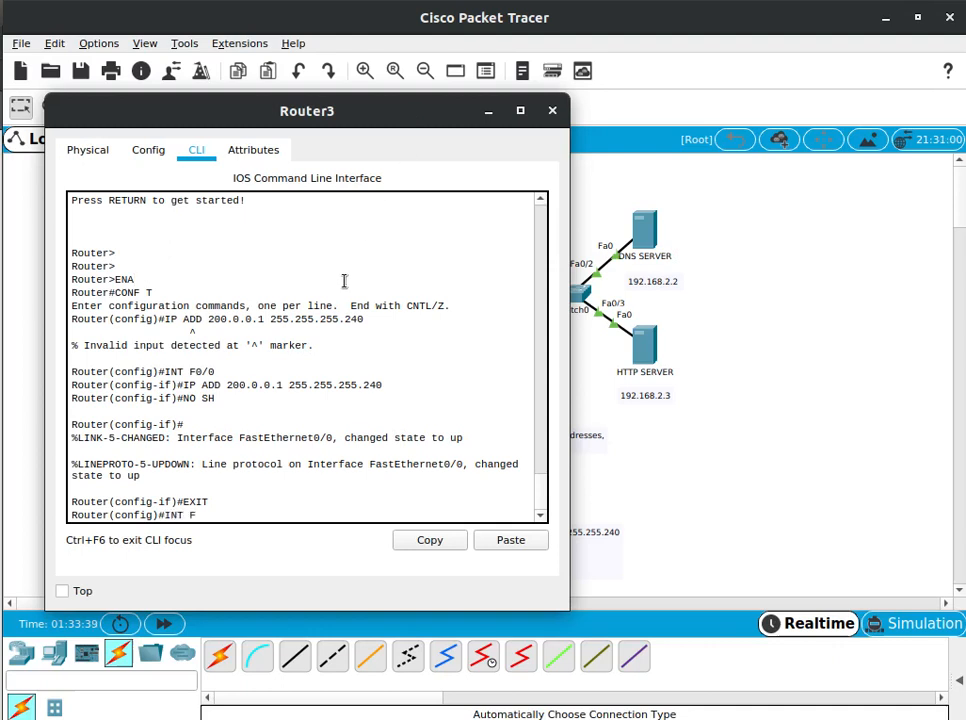
pyautogui.write('0/1')
pyautogui.press('Return')
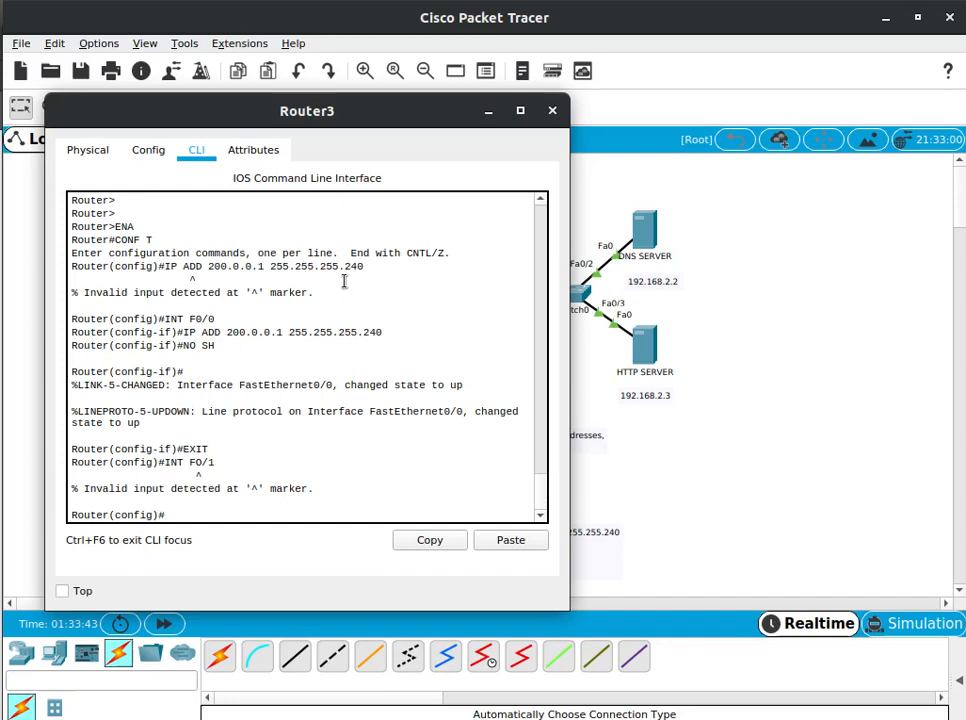
pyautogui.press('Up')
pyautogui.press('Left')
pyautogui.press('Left')
pyautogui.press('BackSpace')
pyautogui.write('0')
pyautogui.press('Return')
# Assign IP address 192.168.2.1 with mask 255.255.255.0 to interface F0/1
pyautogui.write('IP ADD')
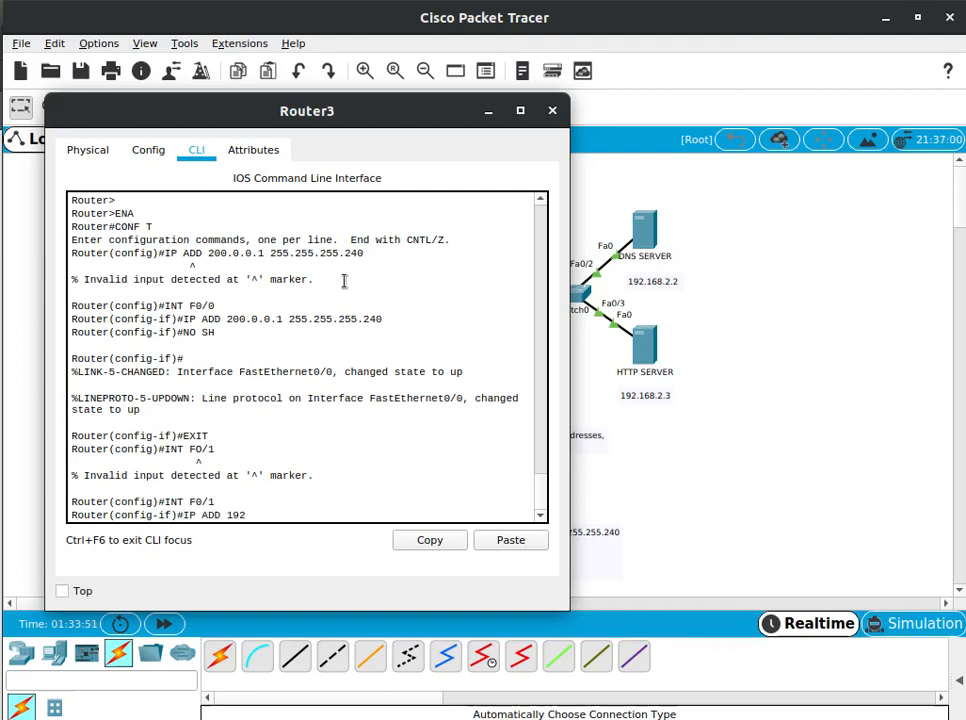
pyautogui.write('.168.2.1 255.255.255.0')
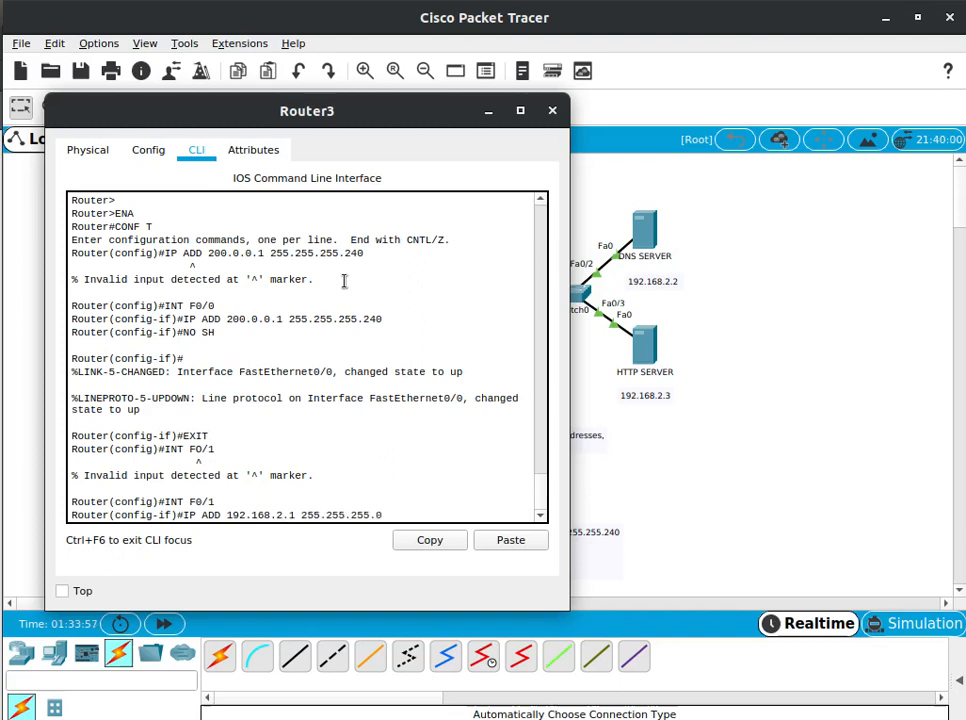
pyautogui.press('Return')
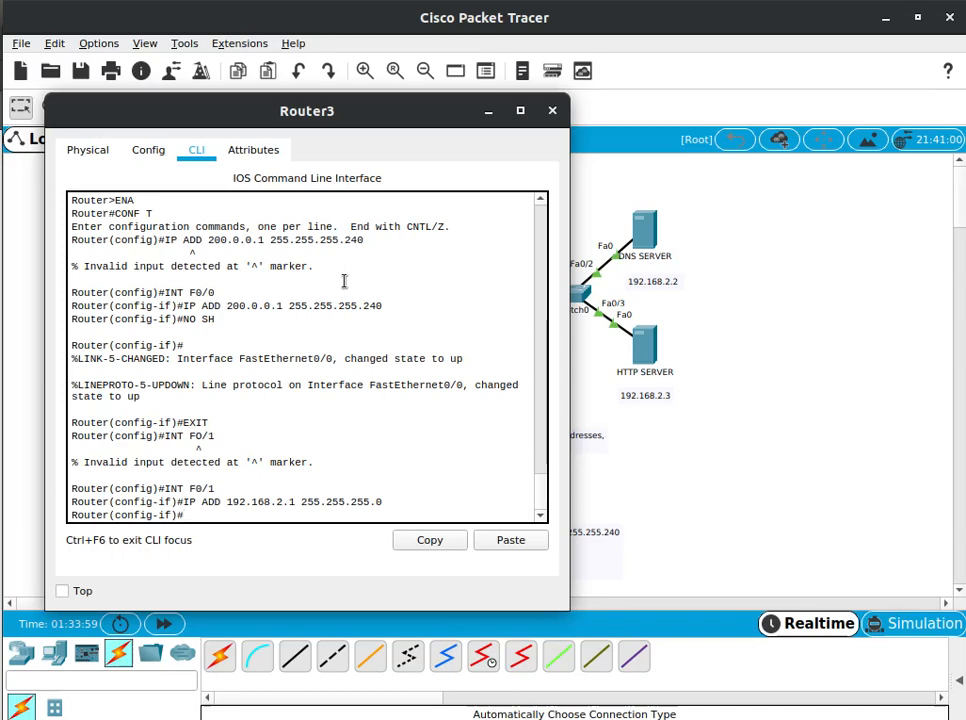
# Enable Router3's interface F0/1 with NO SH and exit to global configuration mode
pyautogui.write('NO SH')
pyautogui.press('Return')
pyautogui.write('EXIT')
pyautogui.press('Return')
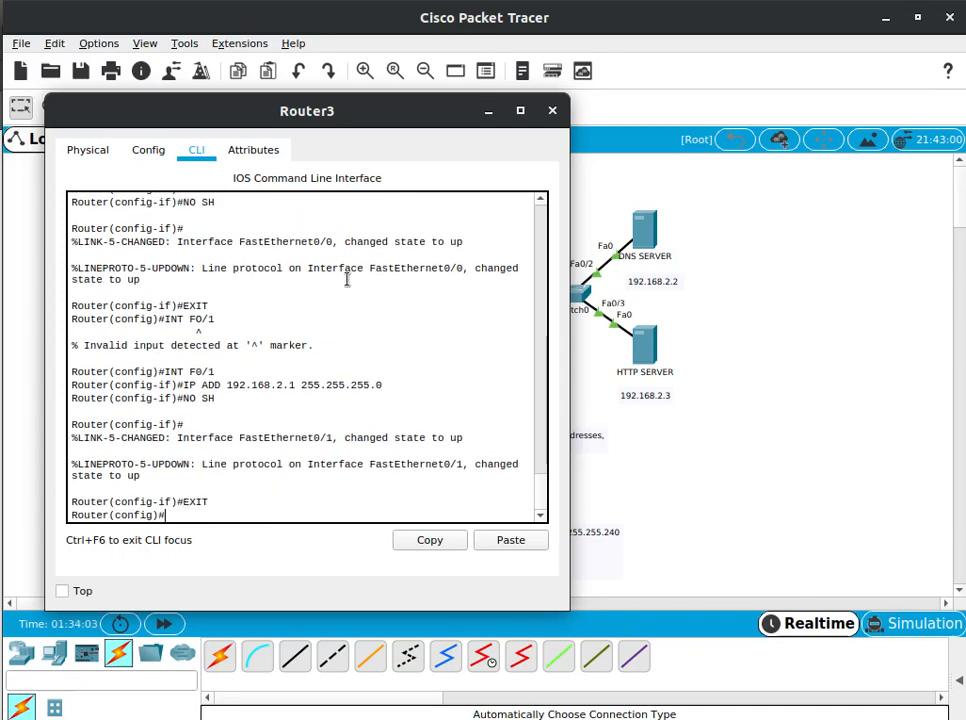
# Save the Router3 configuration with DO WR and close the router's window
pyautogui.write('DO W')
pyautogui.write('R')
pyautogui.press('Return')
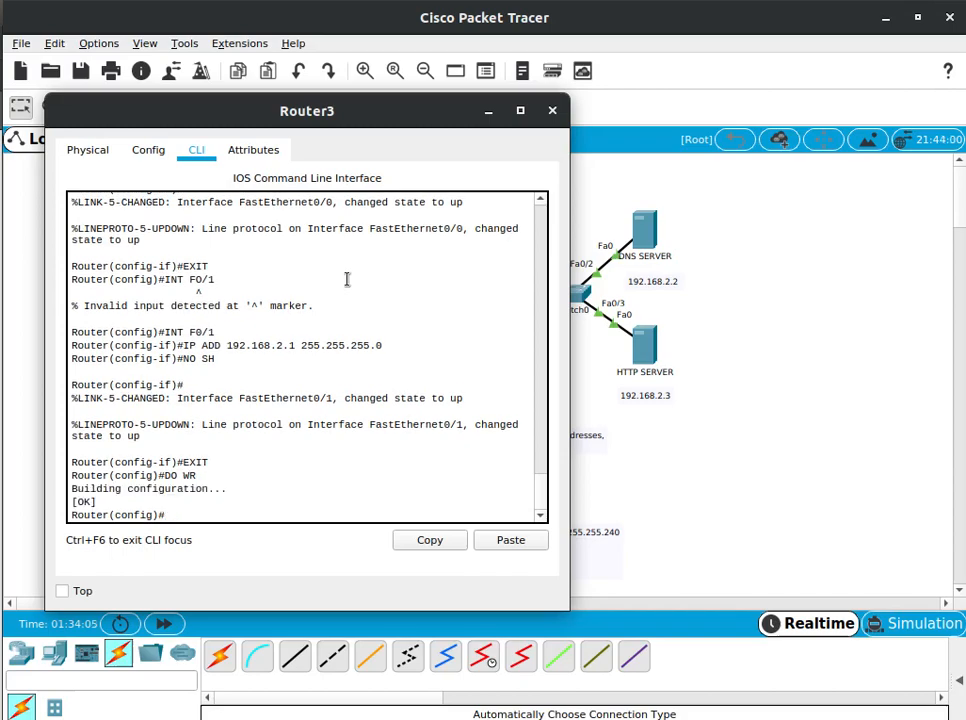
pyautogui.moveTo(318, 119); pyautogui.dragTo(664, 131)
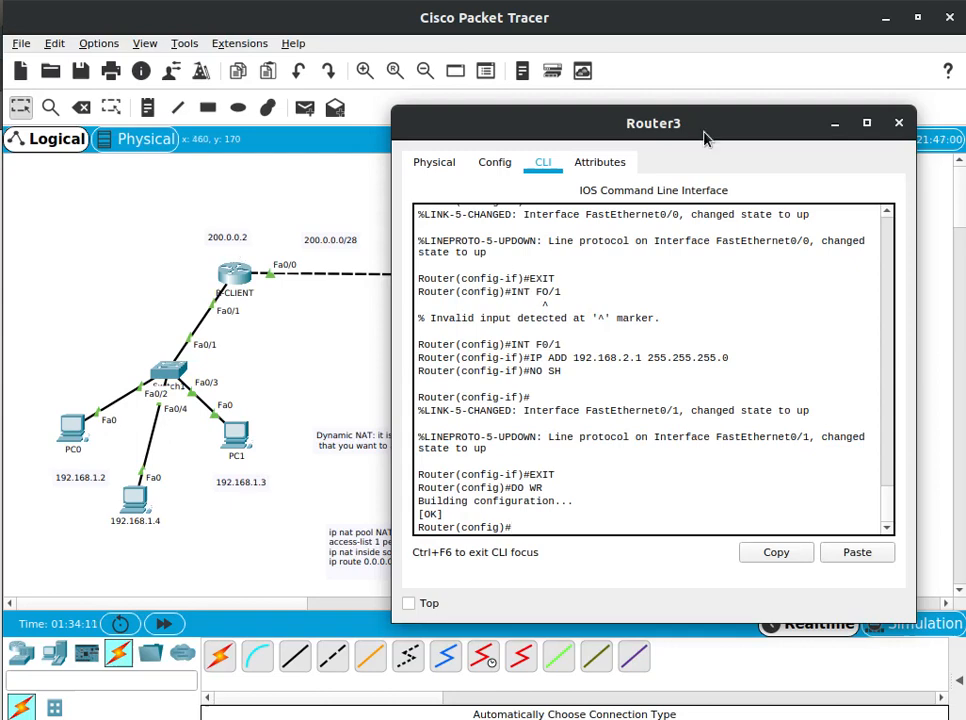
pyautogui.click(905, 121)
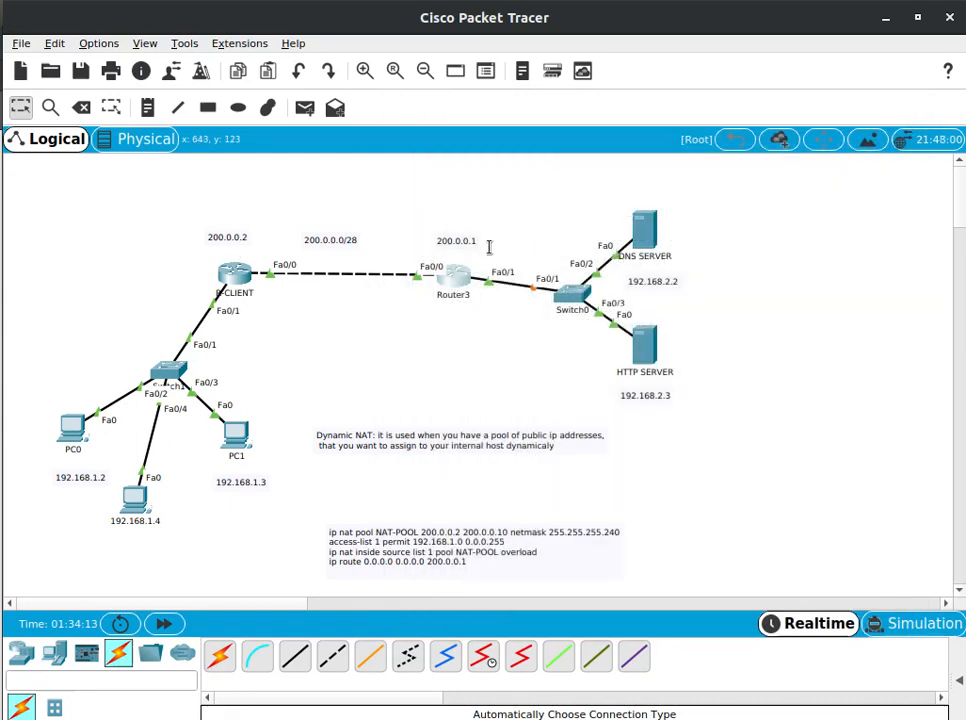
# Open the R-CLIENT command line and bring up a fresh global configuration prompt
pyautogui.click(224, 273)
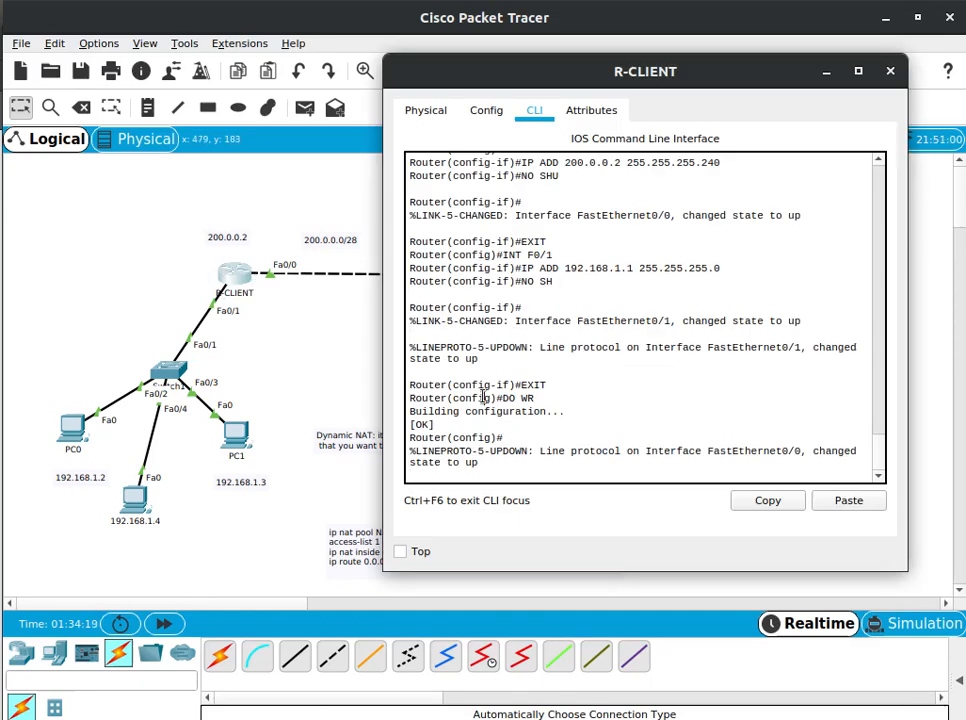
pyautogui.press('Return')
pyautogui.press('Return')
pyautogui.press('Return')
pyautogui.press('Return')
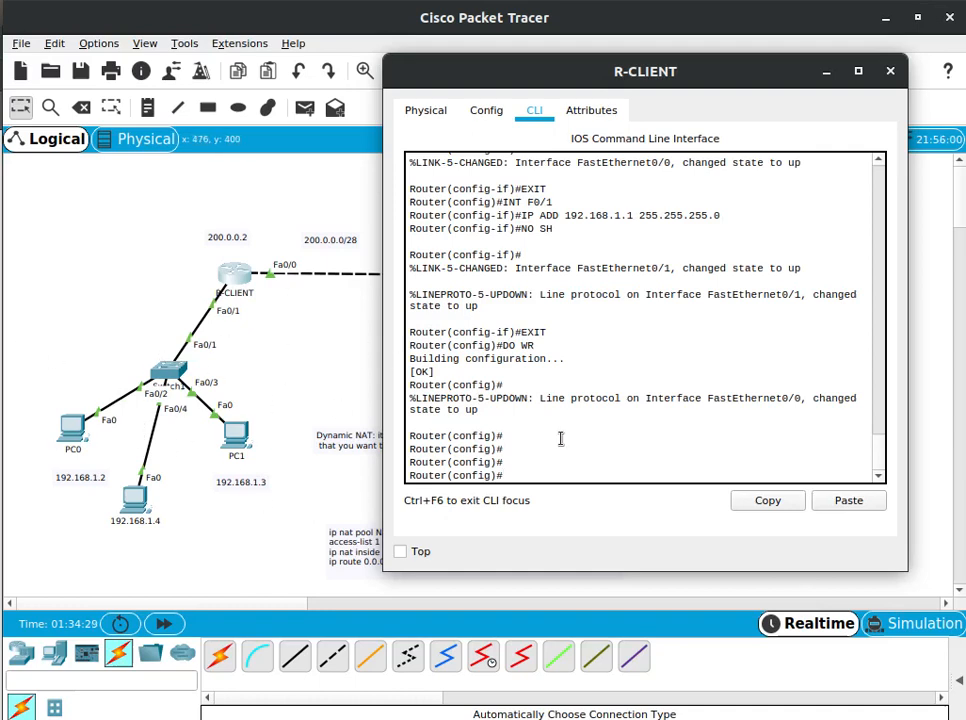
pyautogui.press('Return')
pyautogui.press('Return')
pyautogui.press('Return')
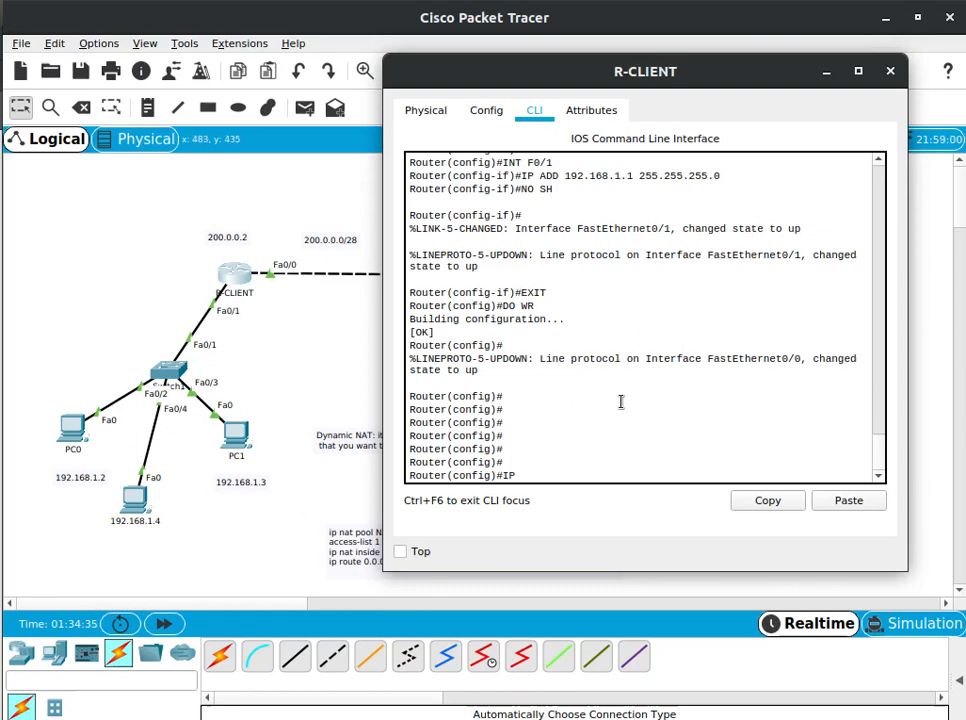
pyautogui.write('IP')
pyautogui.press('BackSpace')
pyautogui.press('BackSpace')
pyautogui.write('ip nat')
pyautogui.press('BackSpace')
pyautogui.press('BackSpace')
pyautogui.press('BackSpace')
pyautogui.press('BackSpace')
pyautogui.press('BackSpace')
pyautogui.press('BackSpace')
pyautogui.press('BackSpace')
# Try to define access list 1 on R-CLIENT with access-list 1 192.168.1.0 0.0.0.255
pyautogui.write('acc')
pyautogui.press('Tab')
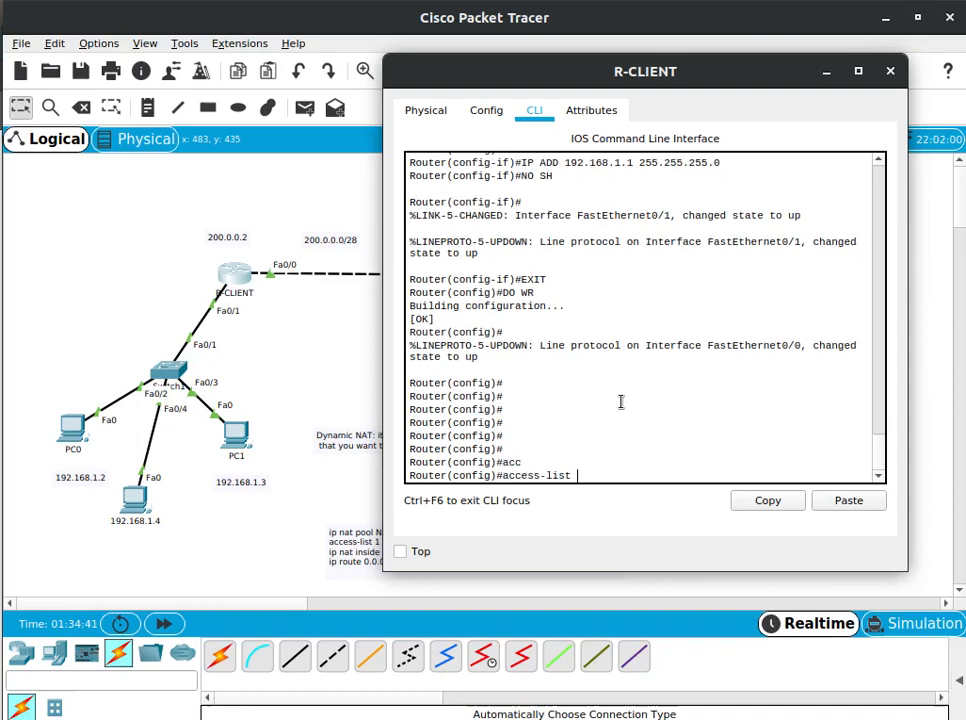
pyautogui.write('1 192.16')
pyautogui.write('8.1.0 ')
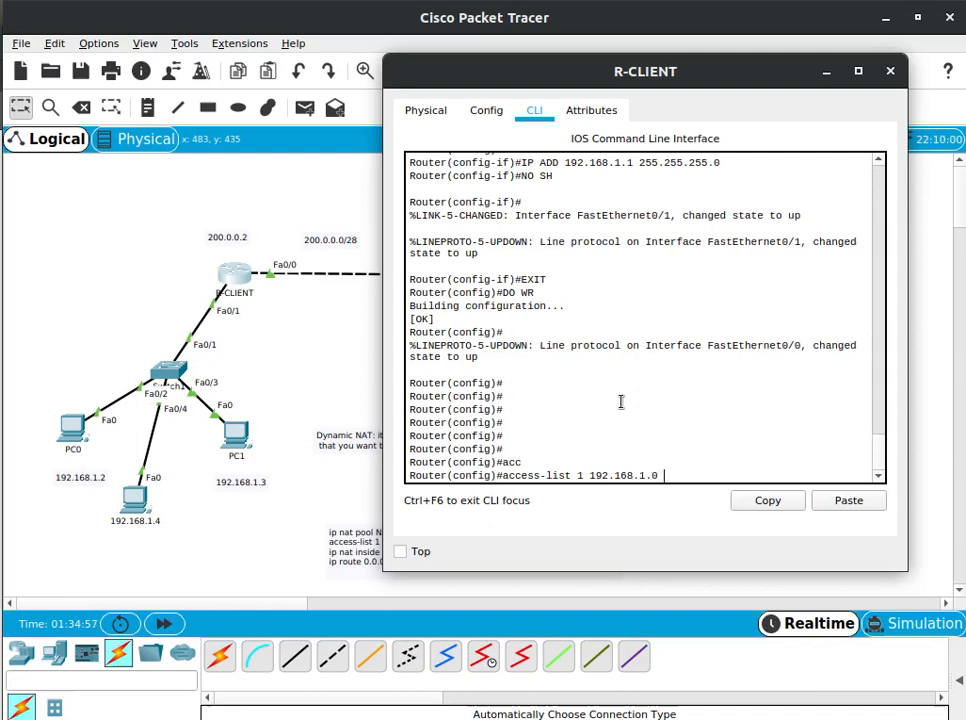
pyautogui.write('0.0.0.255')
pyautogui.press('Return')
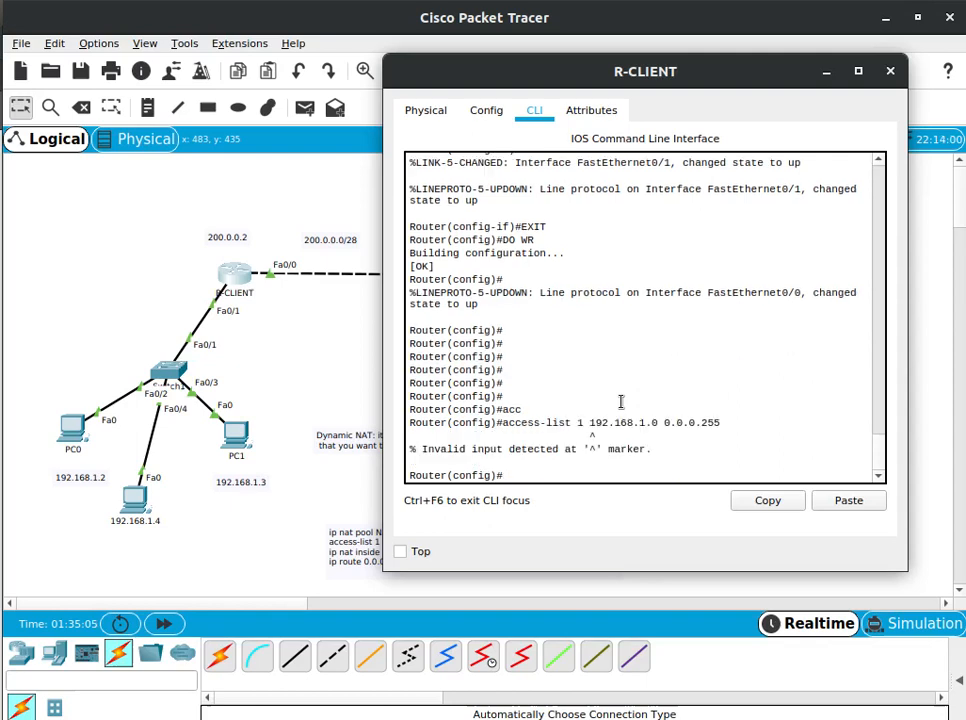
# Recall the access-list command and insert permit to run access-list 1 permit 192.168.1.0 0.0.0.255
pyautogui.press('Up')
pyautogui.press('Left')
pyautogui.press('Left')
pyautogui.press('Left')
pyautogui.press('Left')
pyautogui.press('Left')
pyautogui.press('Left')
pyautogui.press('Left')
pyautogui.press('Left')
pyautogui.press('Left')
pyautogui.press('Left')
pyautogui.press('Left')
pyautogui.press('Left')
pyautogui.press('Left')
pyautogui.press('Left')
pyautogui.press('Left')
pyautogui.press('Left')
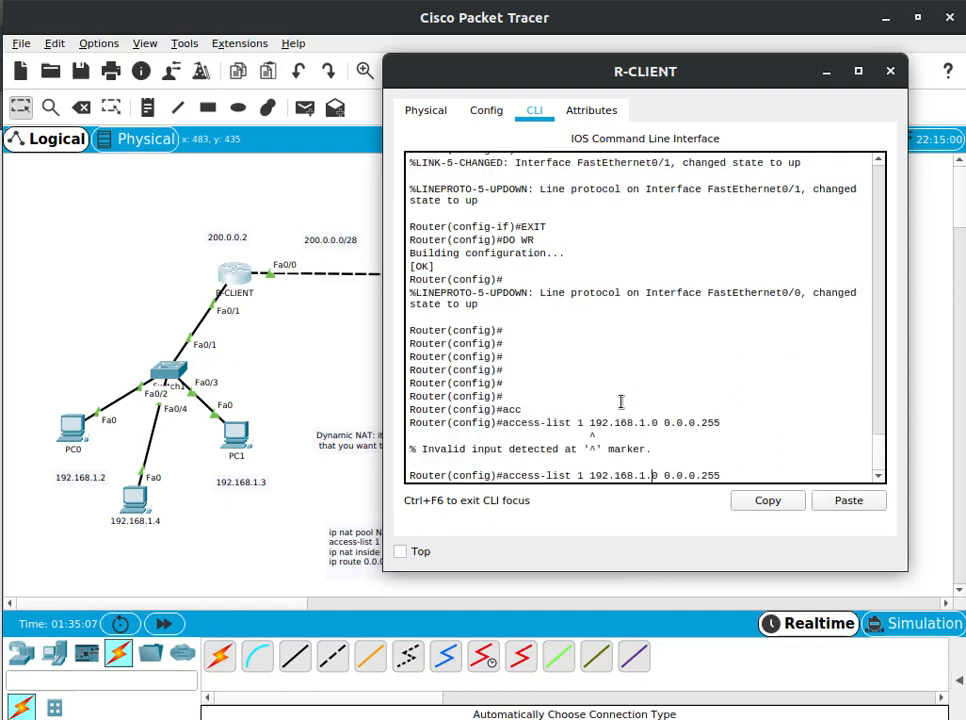
pyautogui.press('Left')
pyautogui.press('Left')
pyautogui.press('Right')
pyautogui.press('Right')
pyautogui.press('Right')
pyautogui.press('Right')
pyautogui.press('Right')
pyautogui.press('Right')
pyautogui.press('Right')
pyautogui.press('Right')
pyautogui.press('Right')
pyautogui.press('Right')
pyautogui.press('Right')
pyautogui.press('Right')
pyautogui.press('Right')
pyautogui.press('Right')
pyautogui.press('Right')
pyautogui.press('Right')
pyautogui.press('Left')
pyautogui.press('Left')
pyautogui.press('Left')
pyautogui.press('Left')
pyautogui.press('Left')
pyautogui.press('Left')
pyautogui.press('Left')
pyautogui.press('Left')
pyautogui.press('Left')
pyautogui.write('permi')
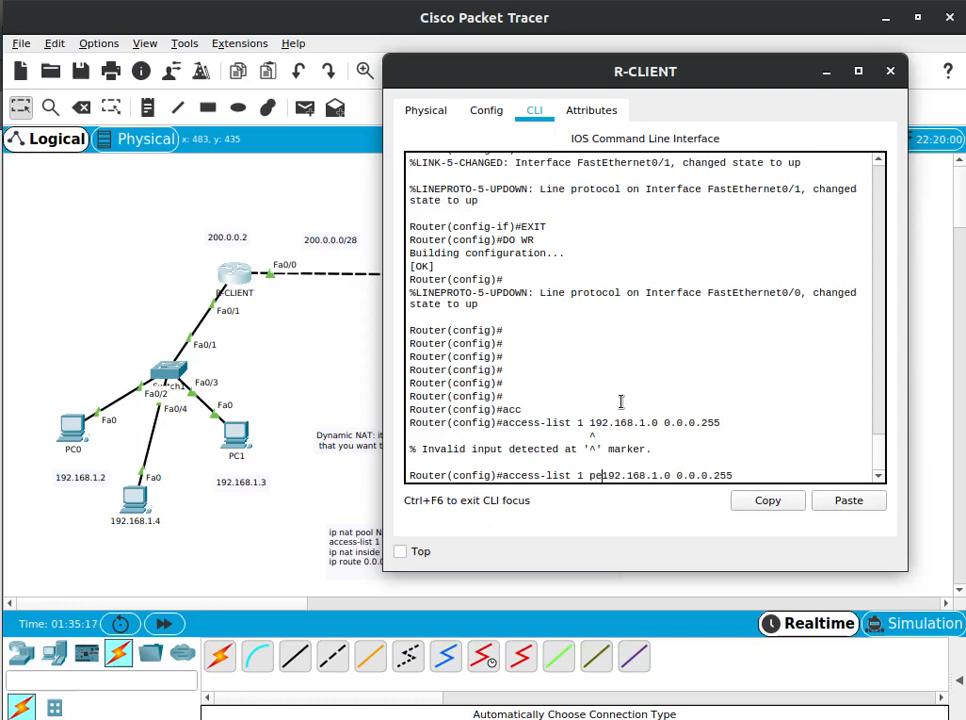
pyautogui.write('t')
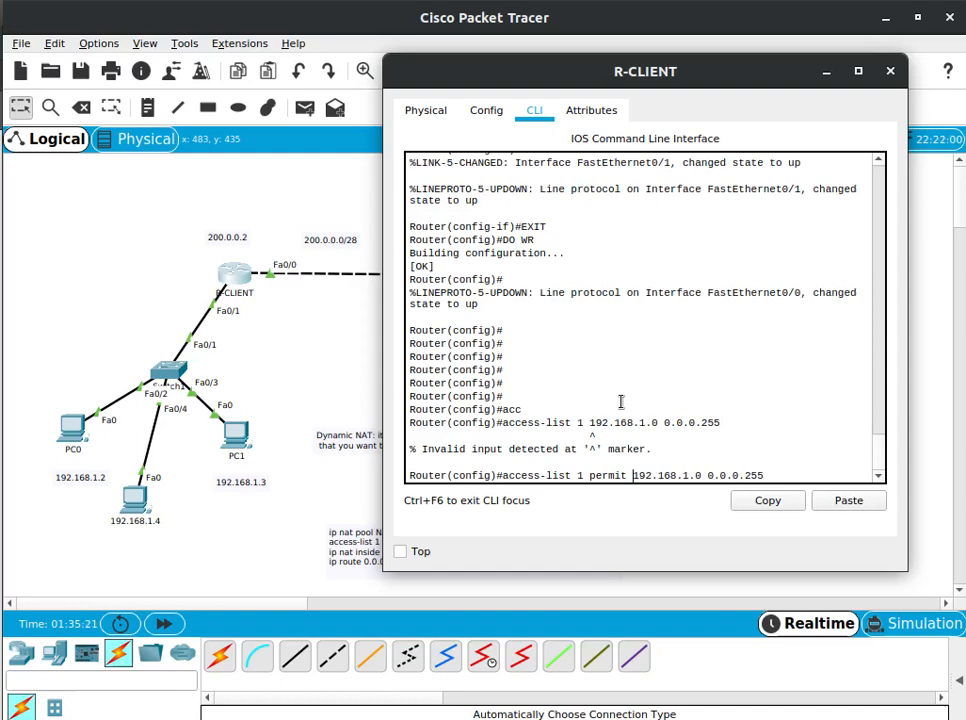
pyautogui.press('Return')
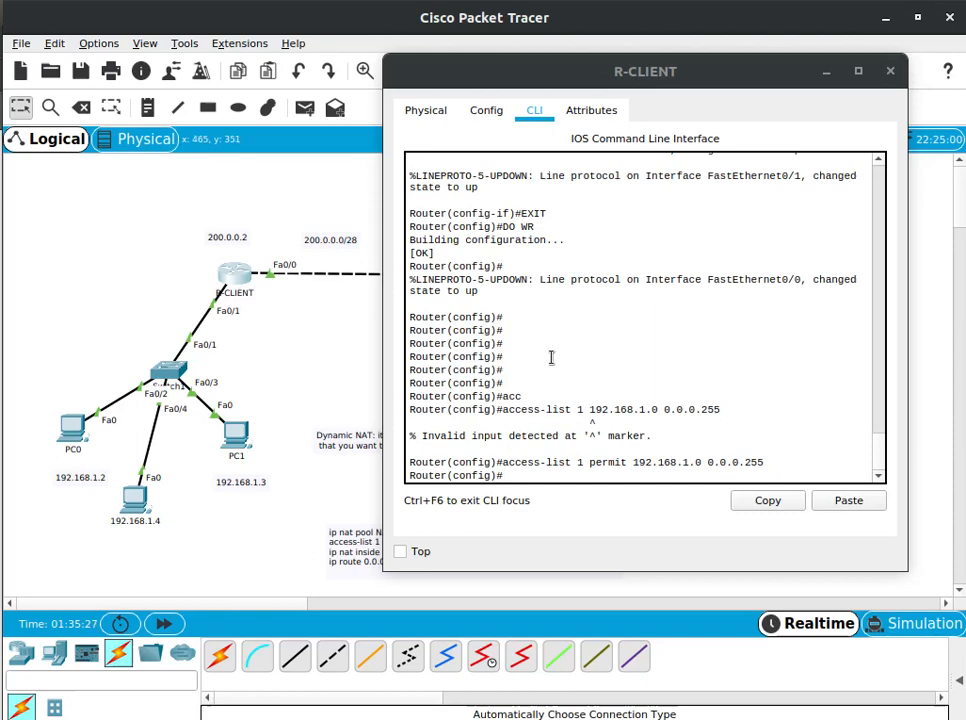
# Start an ip nat command on a fresh prompt and list its available options
pyautogui.click(585, 395)
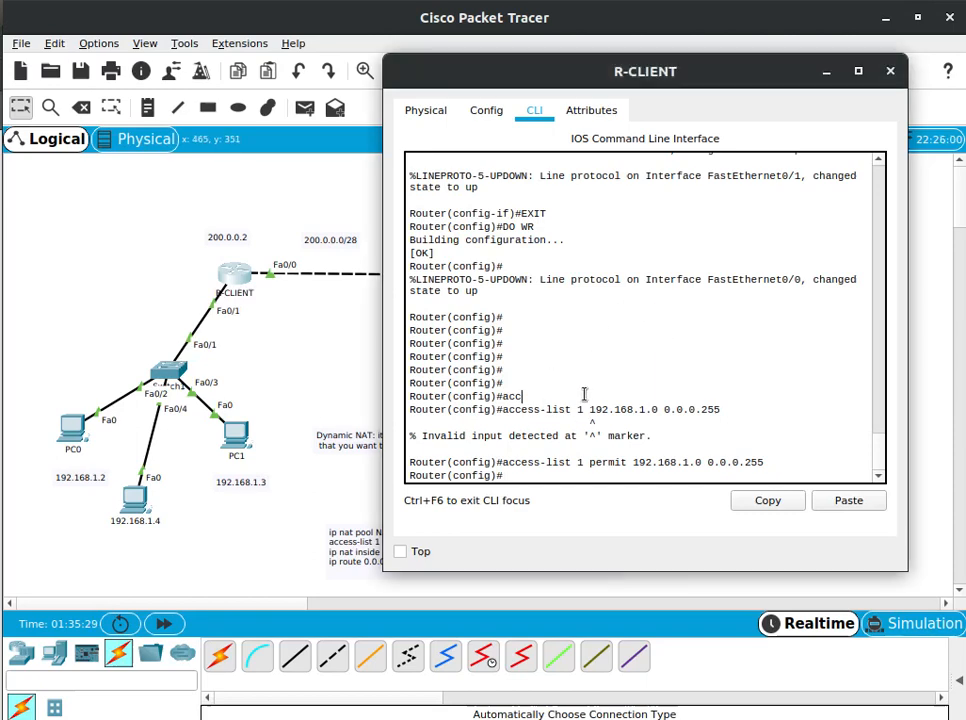
pyautogui.press('Return')
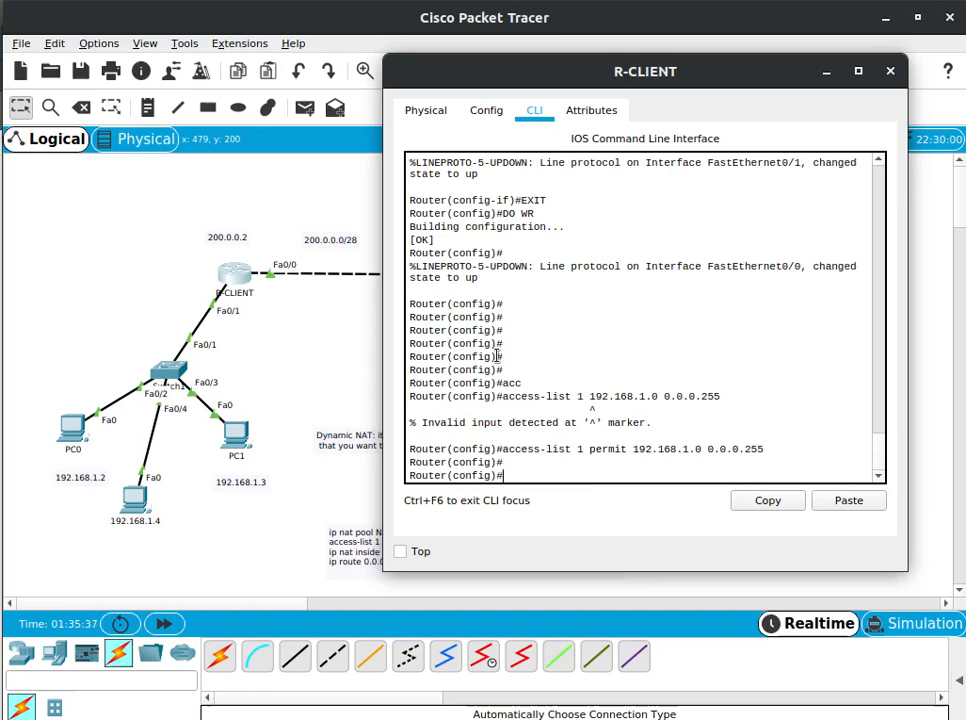
pyautogui.write('ip nat')
pyautogui.press('Tab')
pyautogui.write('?')
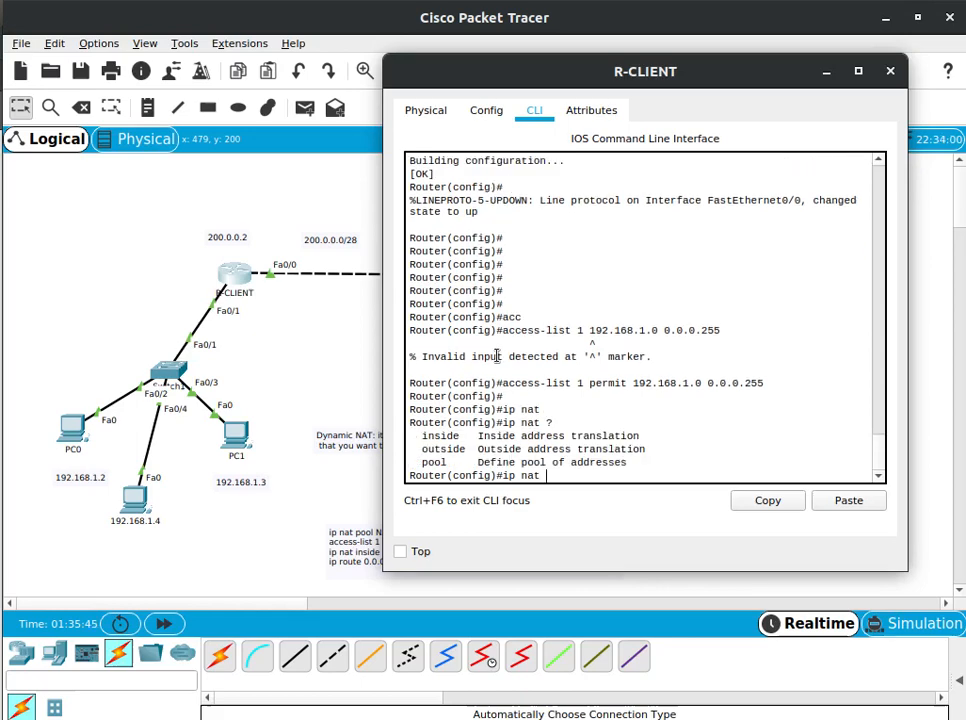
pyautogui.write('po')
# Extend the command to ip nat pool, name the pool WAN, and display the help for its arguments
pyautogui.press('Tab')
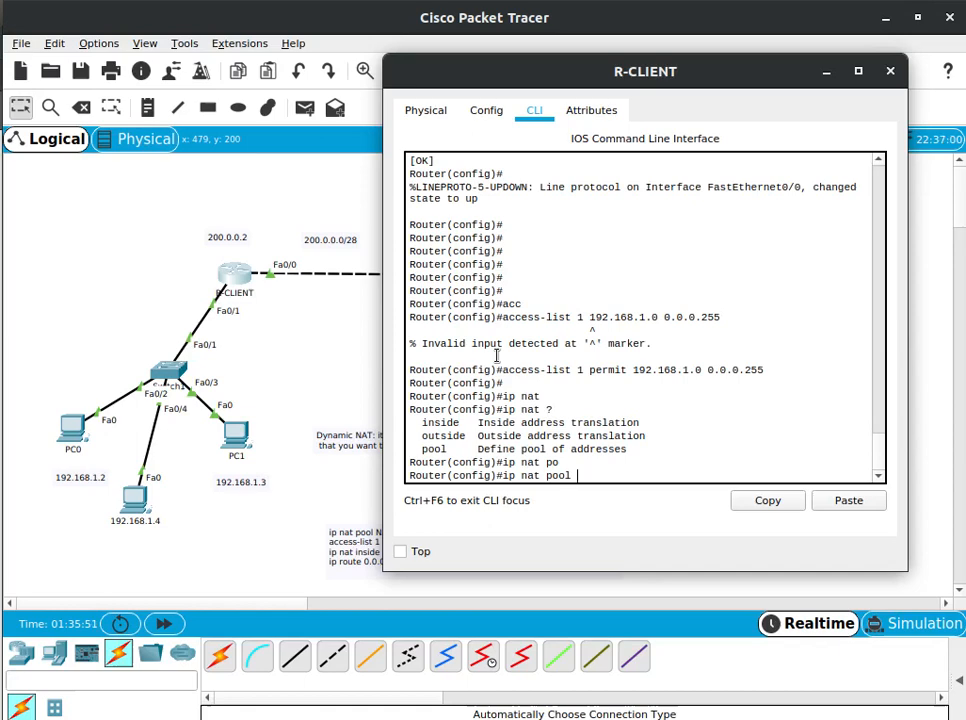
pyautogui.write('?')
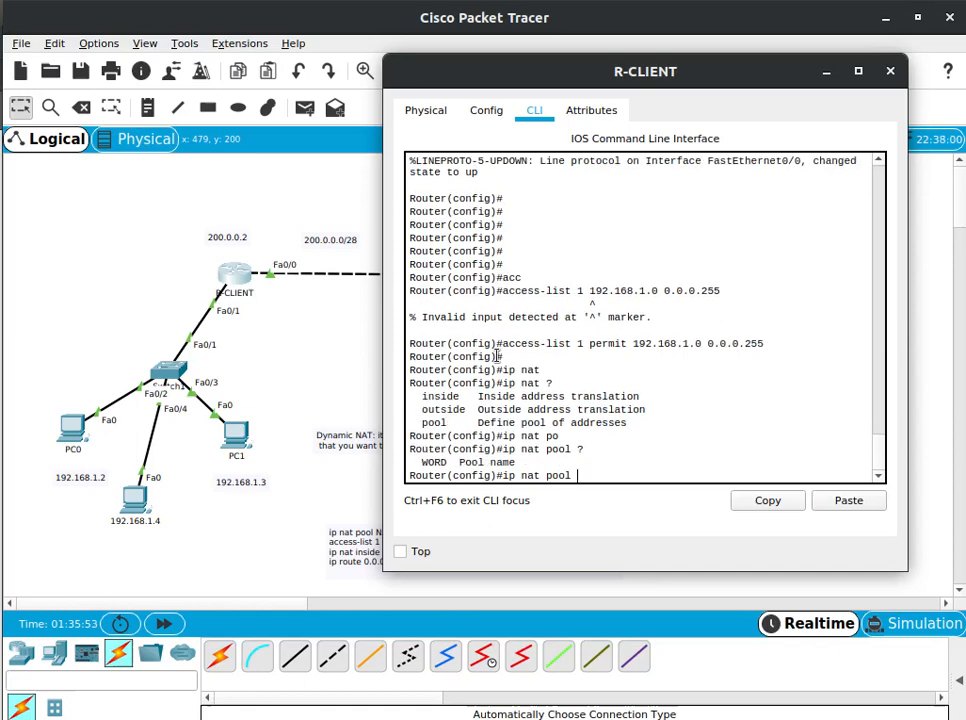
pyautogui.write('WAN ?')
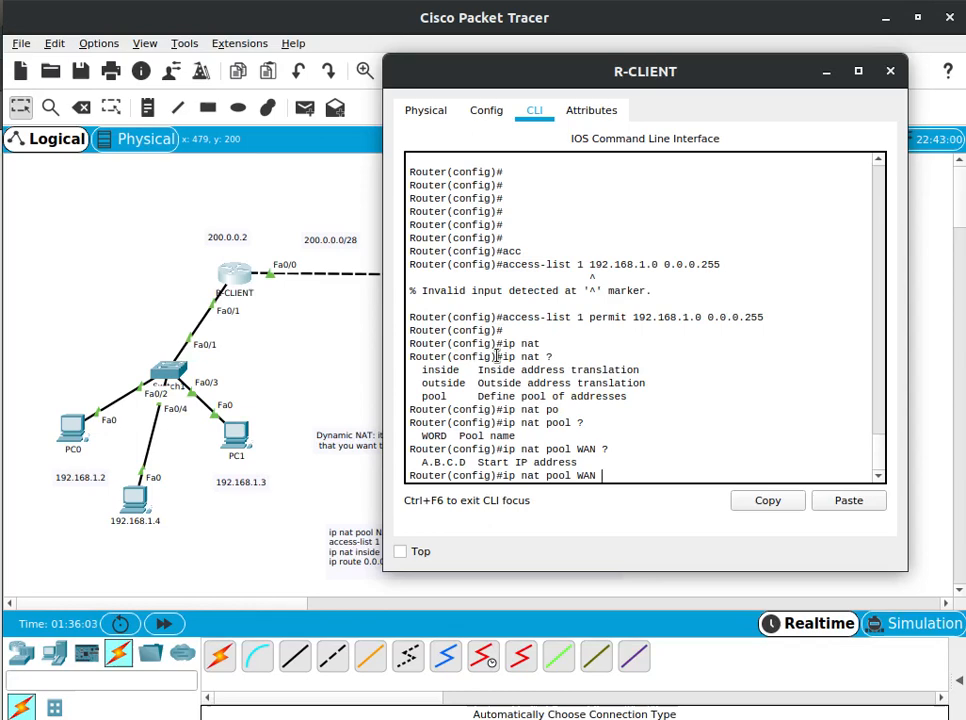
pyautogui.write('200.0.0.2 200.0')
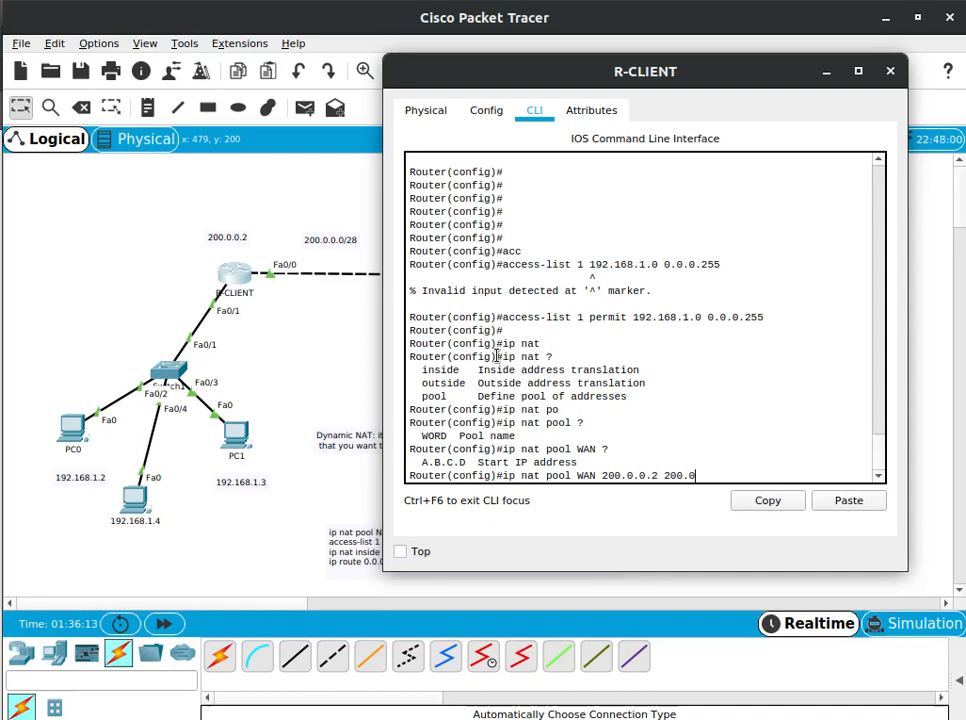
pyautogui.write('.0.10')
# Complete the WAN pool command with netmask 255.255.255.240 and run it
pyautogui.write('?')
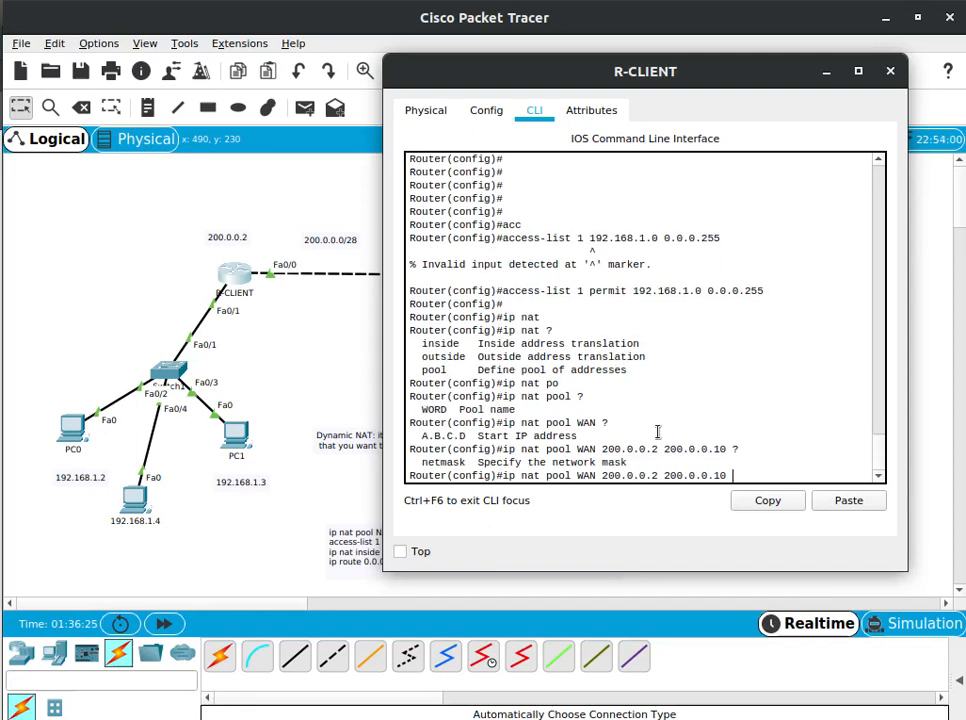
pyautogui.write('net')
pyautogui.press('Tab')
pyautogui.write('2')
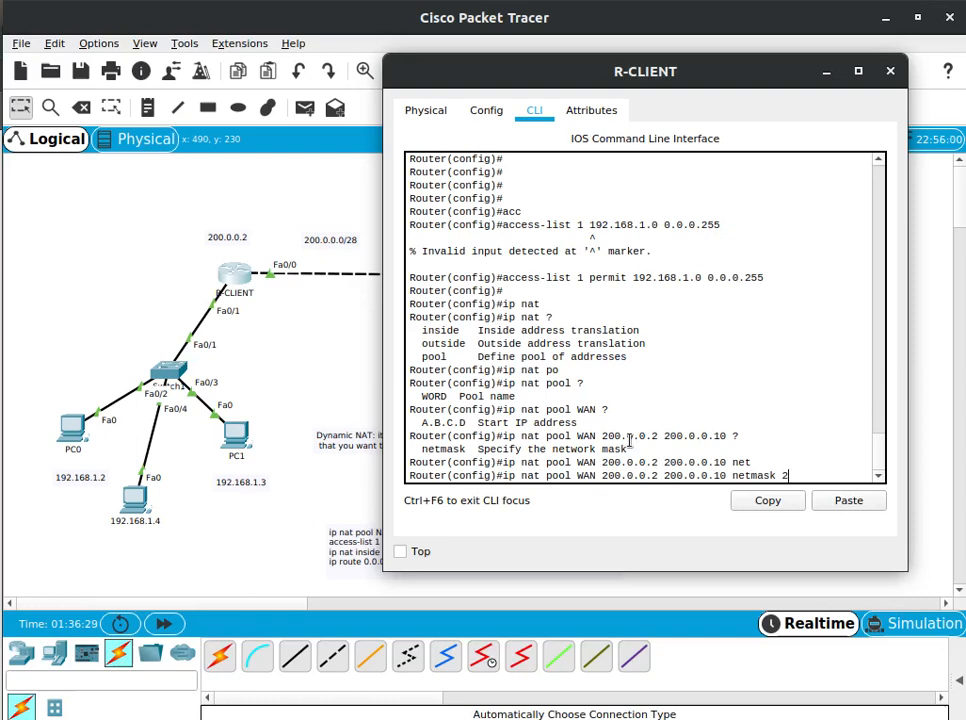
pyautogui.write('55.255.255.240')
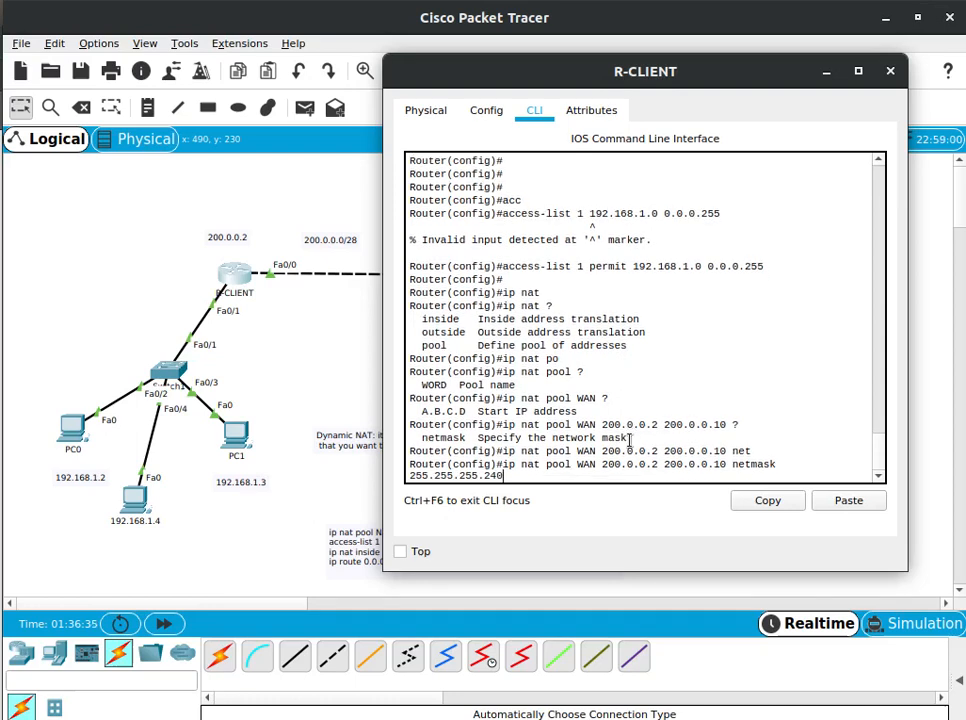
pyautogui.press('Return')
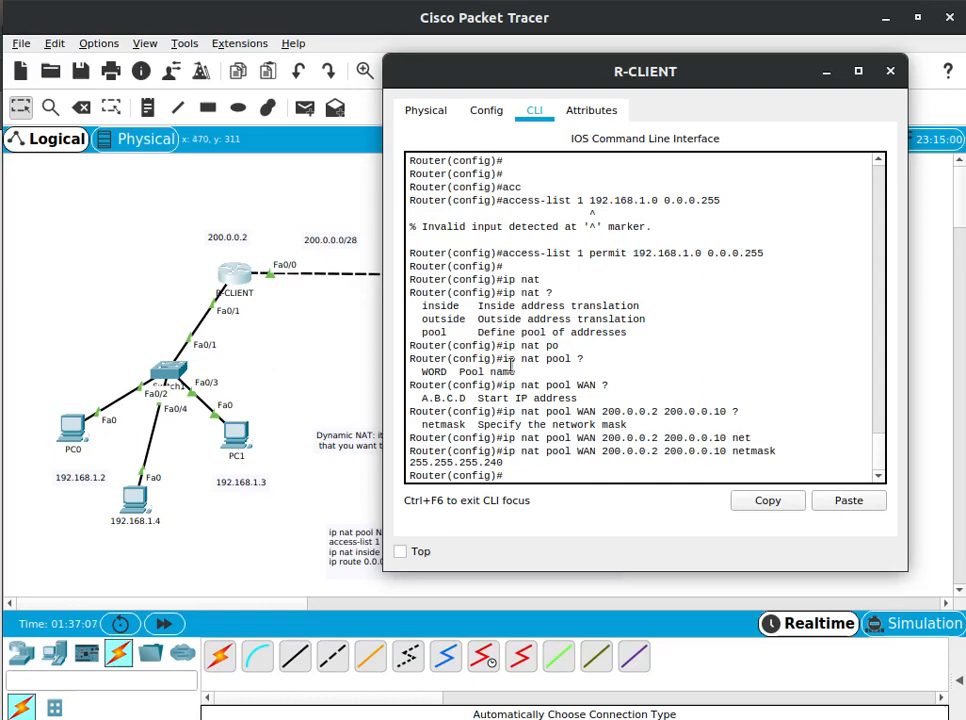
# Try to enter interface configuration with int f0/9
pyautogui.write('int f')
pyautogui.write('a')
pyautogui.write('0')
pyautogui.write('/')
pyautogui.write('9')
pyautogui.press('Return')
# Recall the interface command and correct it to int f0/0 to enter that interface's configuration
pyautogui.write('access-list 1 permit 192.168.1.0 0.0.0.255')
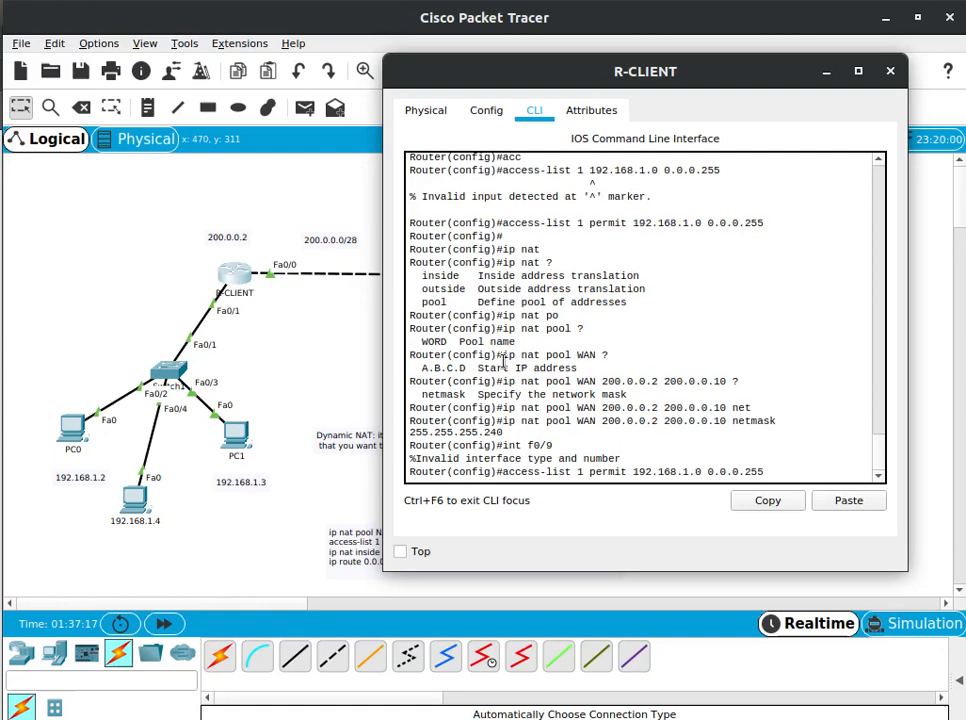
pyautogui.press('Up')
pyautogui.press('BackSpace')
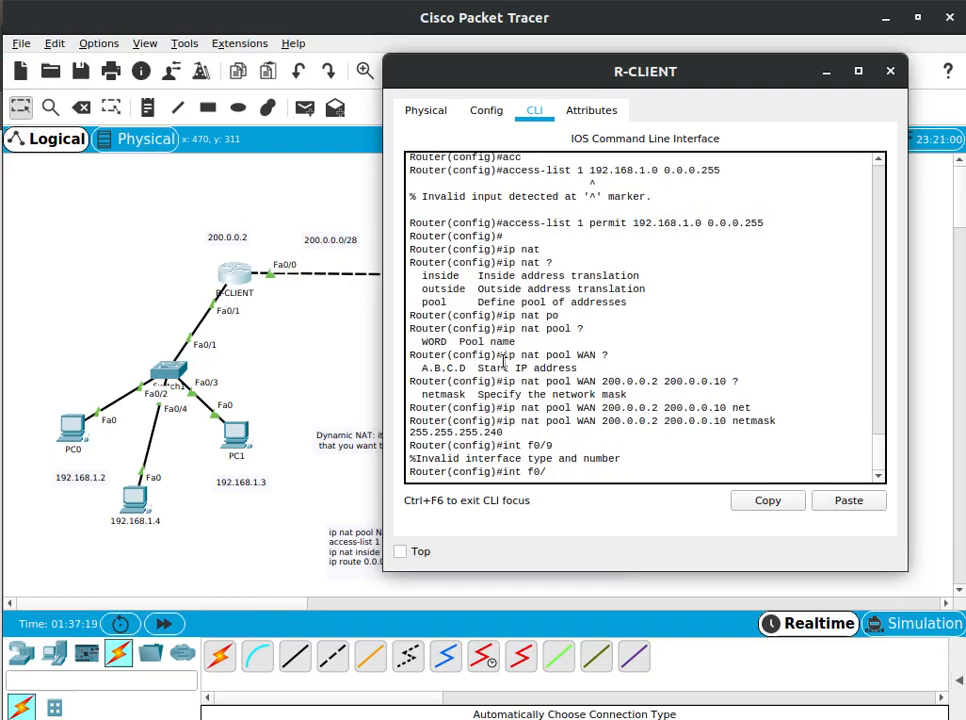
pyautogui.press('Return')
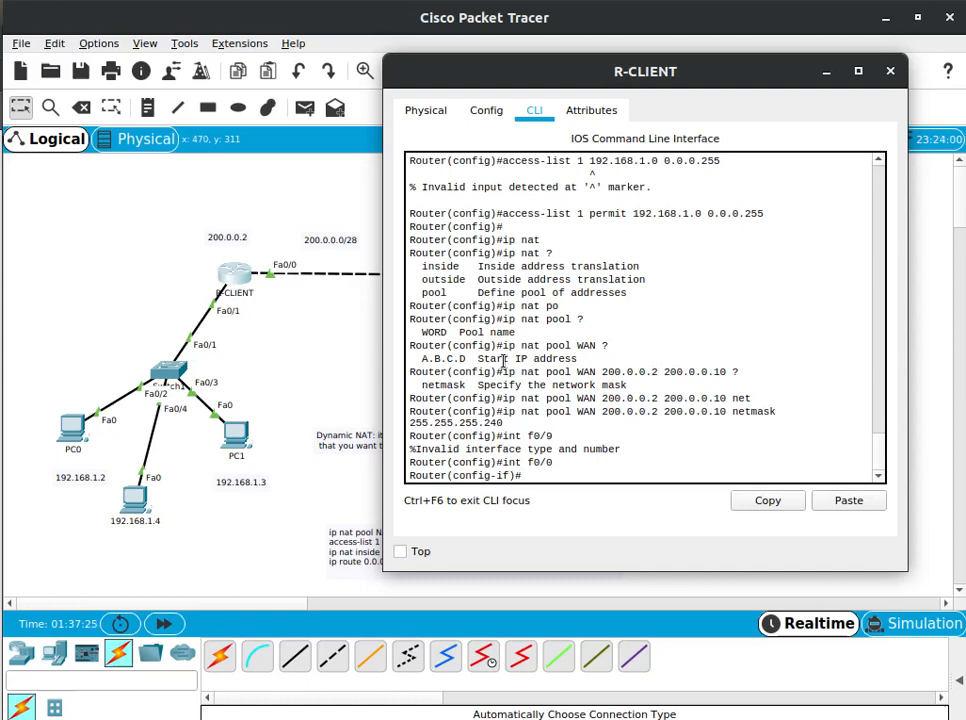
# Mark interface f0/0 as the NAT outside interface with ip nat outside and exit interface configuration
pyautogui.write('ip nat outs')
pyautogui.press('Tab')
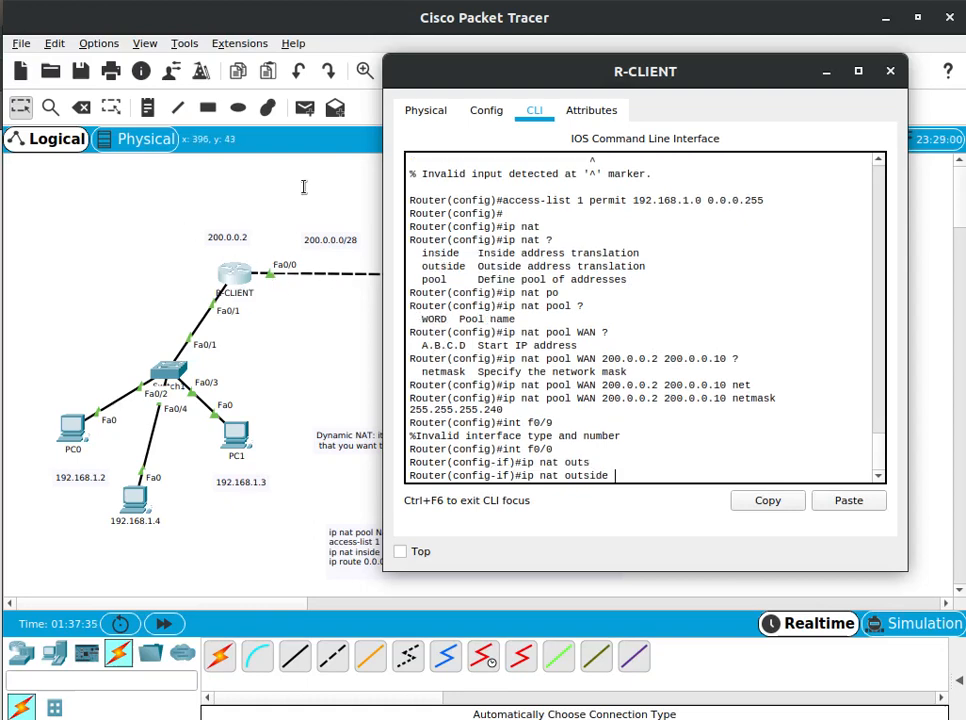
pyautogui.press('Return')
pyautogui.write('exit')
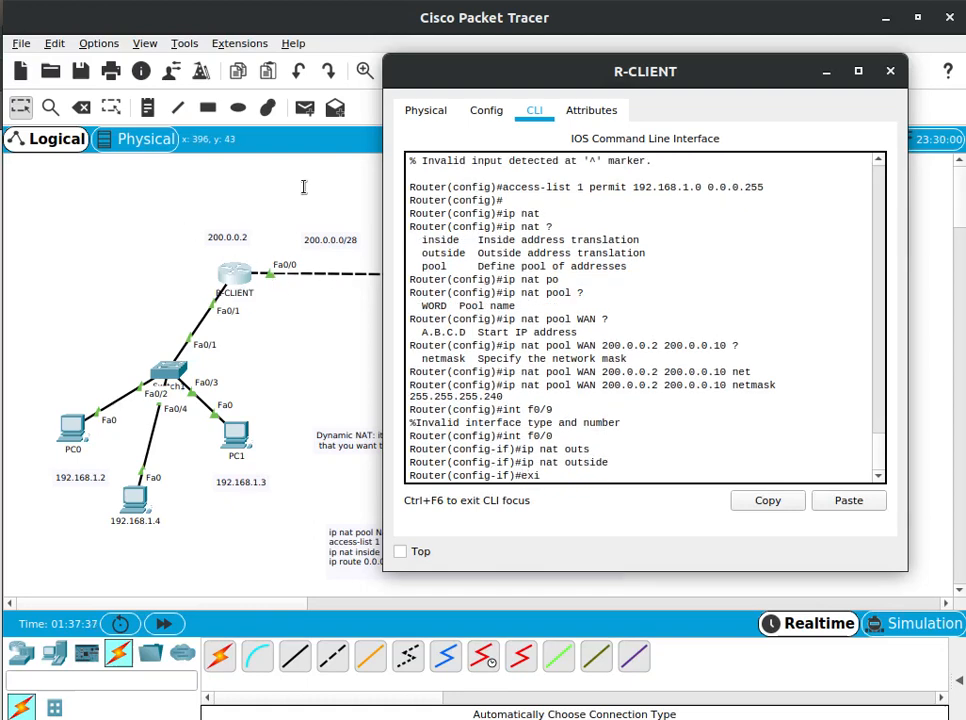
pyautogui.press('Return')
# Recall the interface command and change it to int f0/1 to enter that interface's configuration
pyautogui.press('Up')
pyautogui.press('Up')
pyautogui.press('Up')
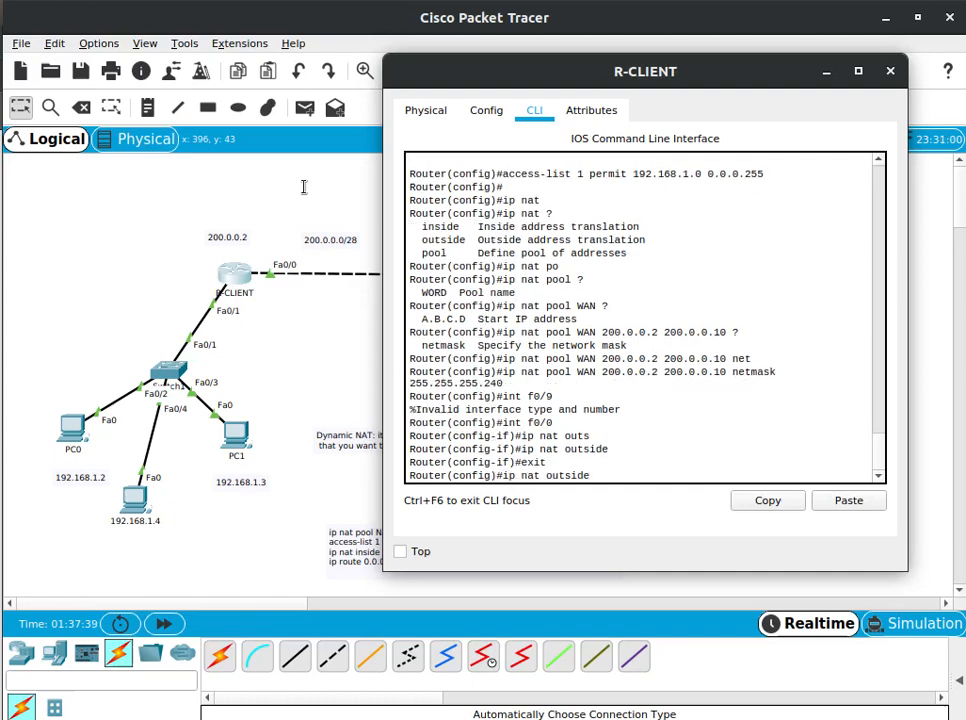
pyautogui.press('BackSpace')
pyautogui.write('1')
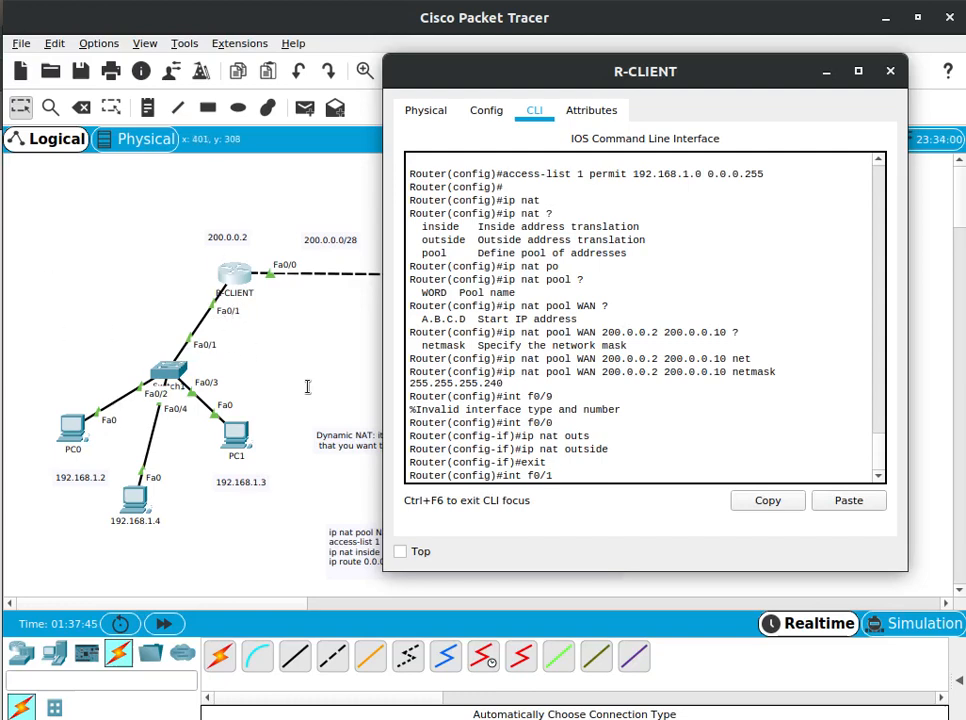
pyautogui.press('Return')
# Mark interface f0/1 as the NAT inside interface with ip nat inside and exit interface configuration
pyautogui.press('Up')
pyautogui.press('Up')
pyautogui.press('Up')
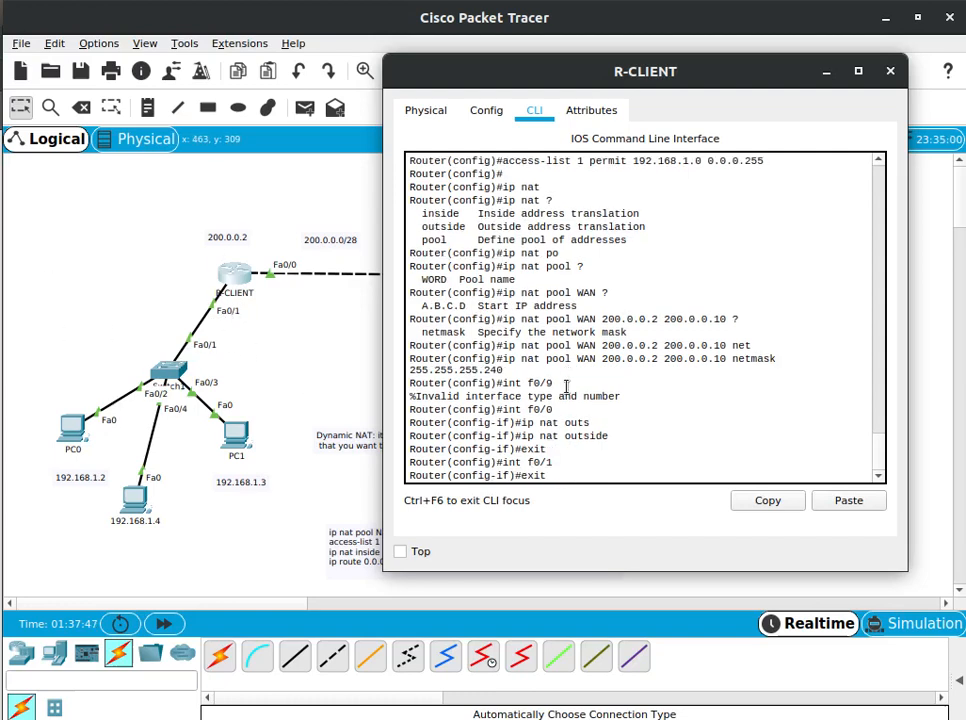
pyautogui.press('BackSpace')
pyautogui.press('BackSpace')
pyautogui.press('BackSpace')
pyautogui.press('BackSpace')
pyautogui.press('BackSpace')
pyautogui.press('BackSpace')
pyautogui.press('BackSpace')
pyautogui.write('ins')
pyautogui.press('Tab')
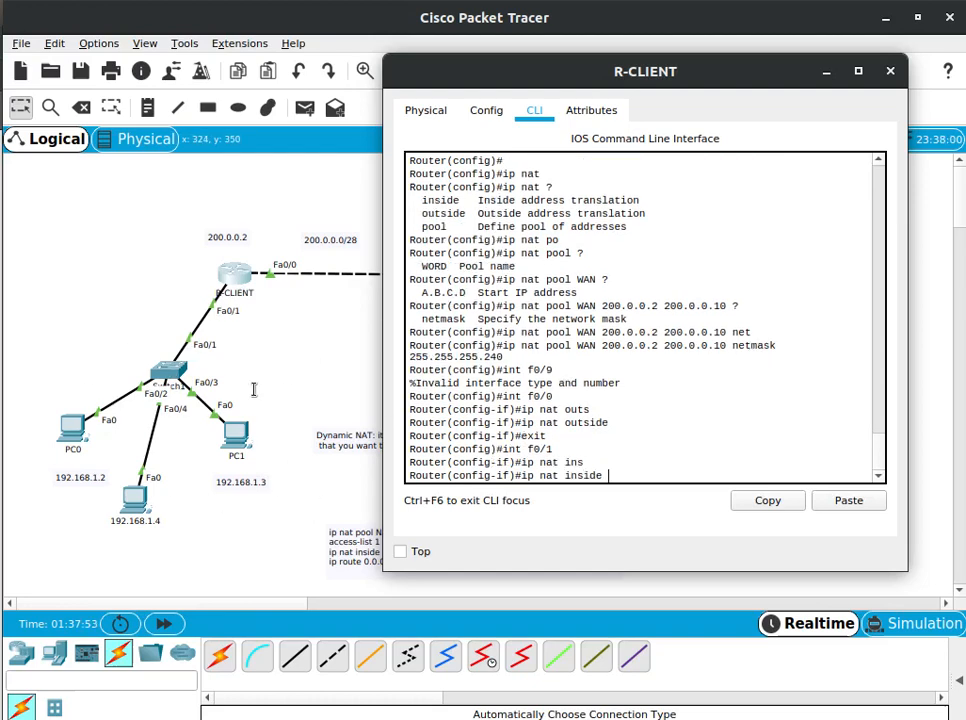
pyautogui.press('Return')
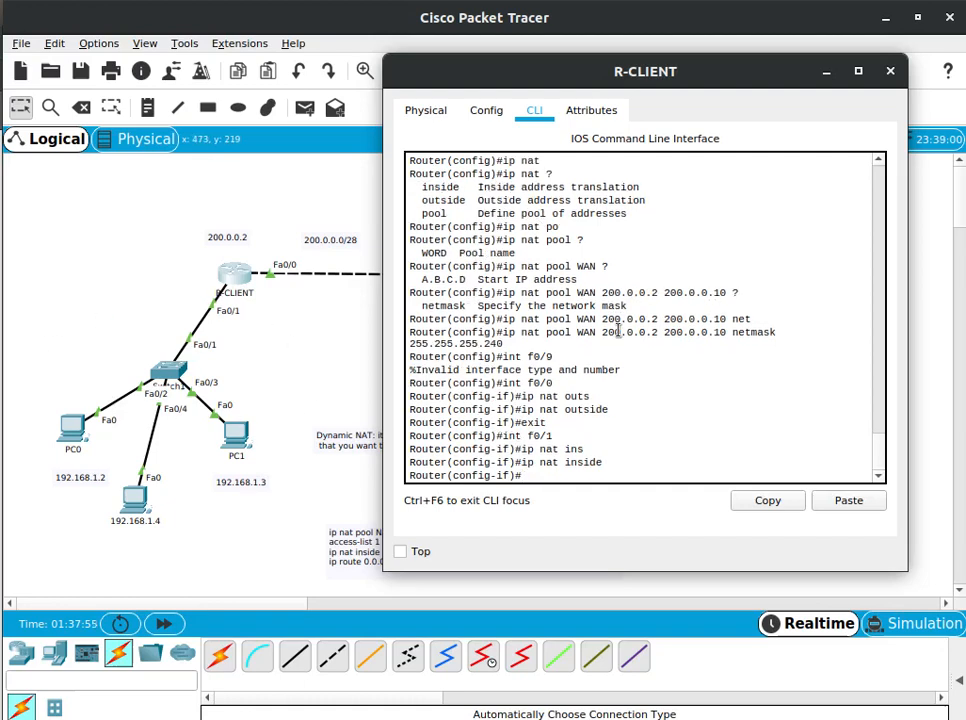
pyautogui.write('exit')
pyautogui.press('Return')
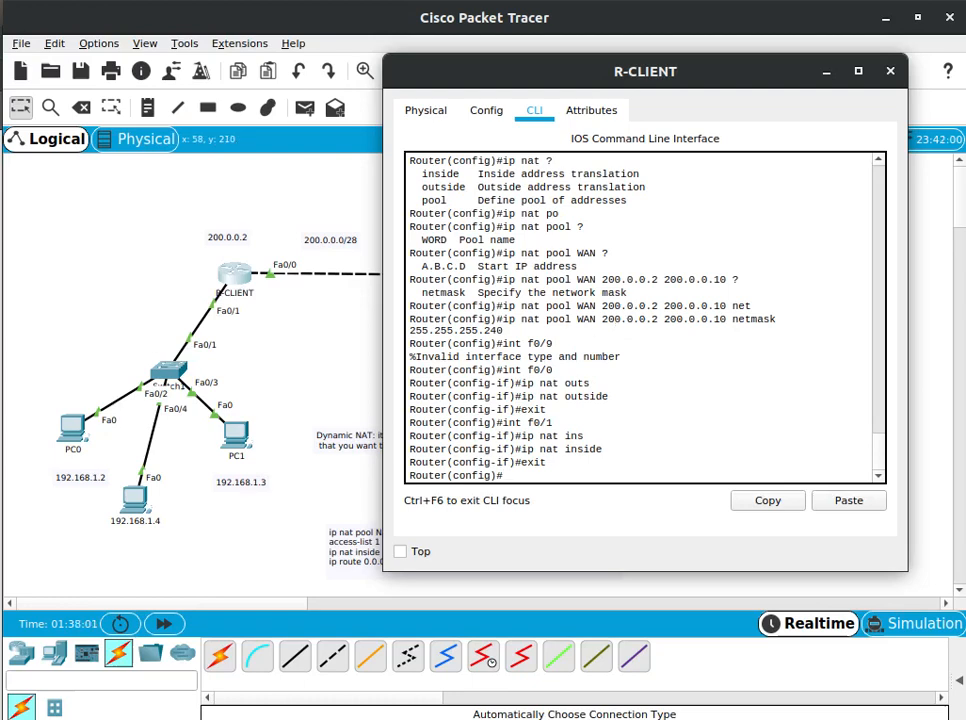
# Start an ip nat inside source command on a fresh prompt and list its available options
pyautogui.click(655, 446)
pyautogui.press('Return')
pyautogui.write('ip')
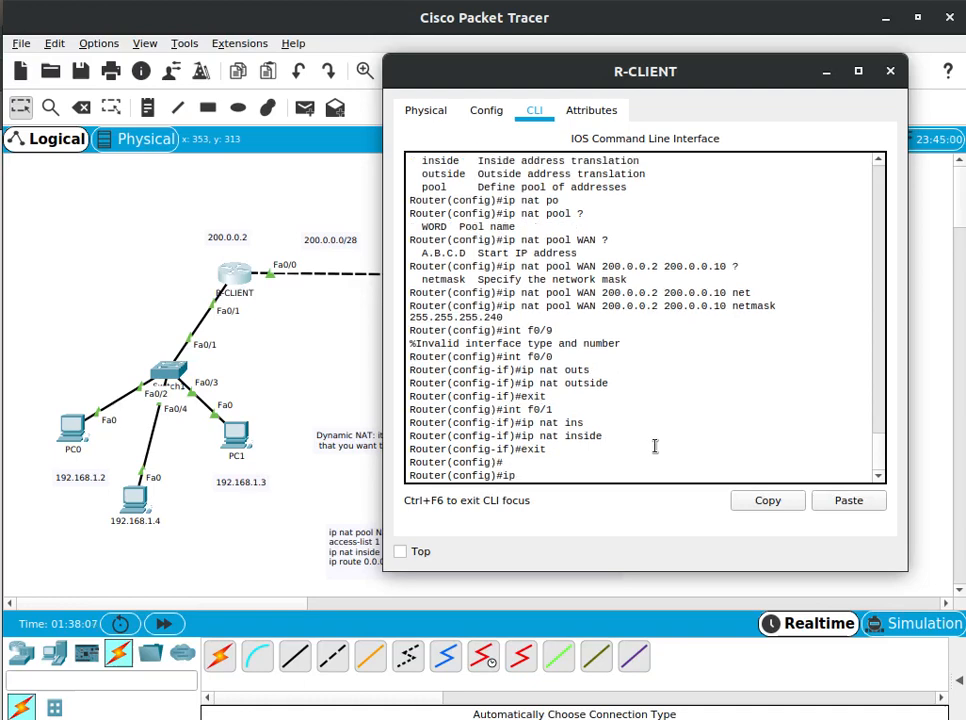
pyautogui.write(' nat ins')
pyautogui.press('Tab')
pyautogui.write('so')
pyautogui.press('Tab')
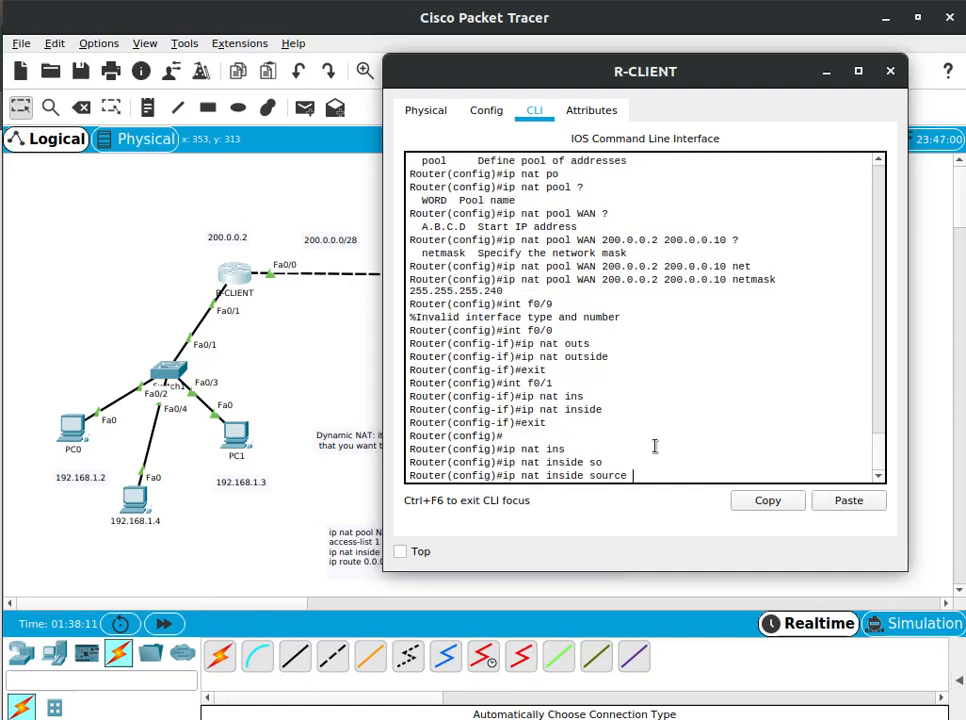
pyautogui.write('?')
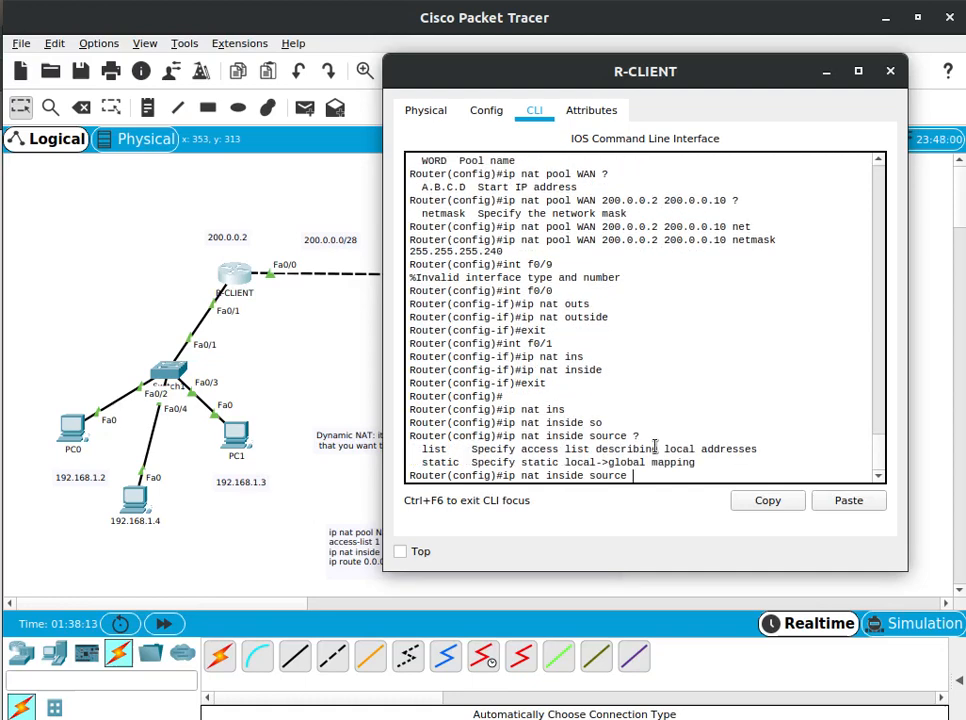
pyautogui.write('lis')
# Extend the command with list 1, checking the access list defined earlier, and display the help for what follows
pyautogui.press('Tab')
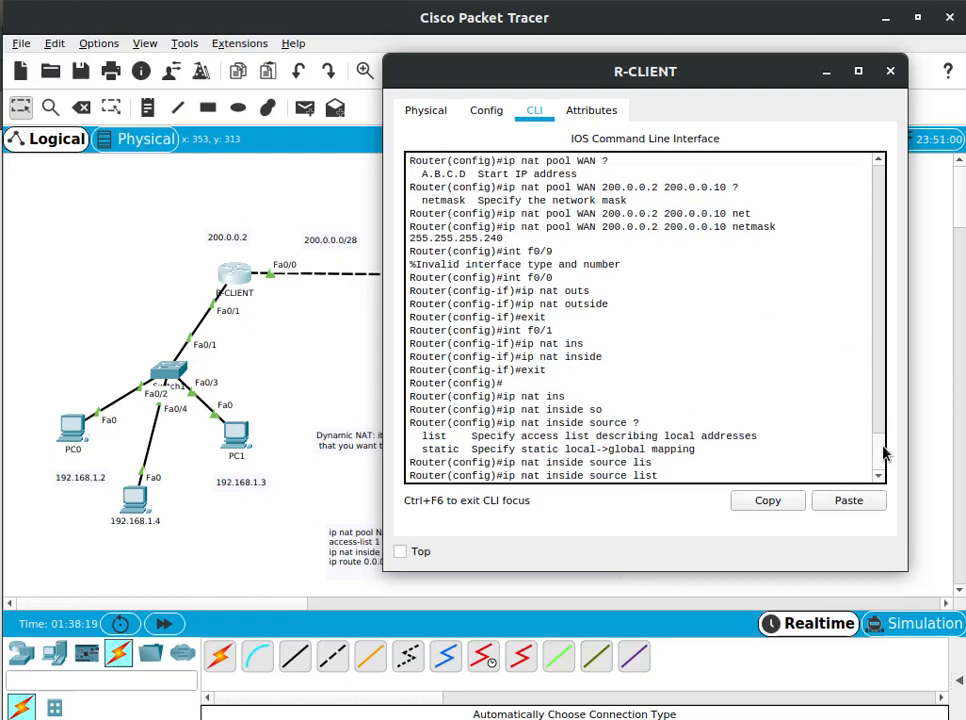
pyautogui.scroll(7, 880, 440)
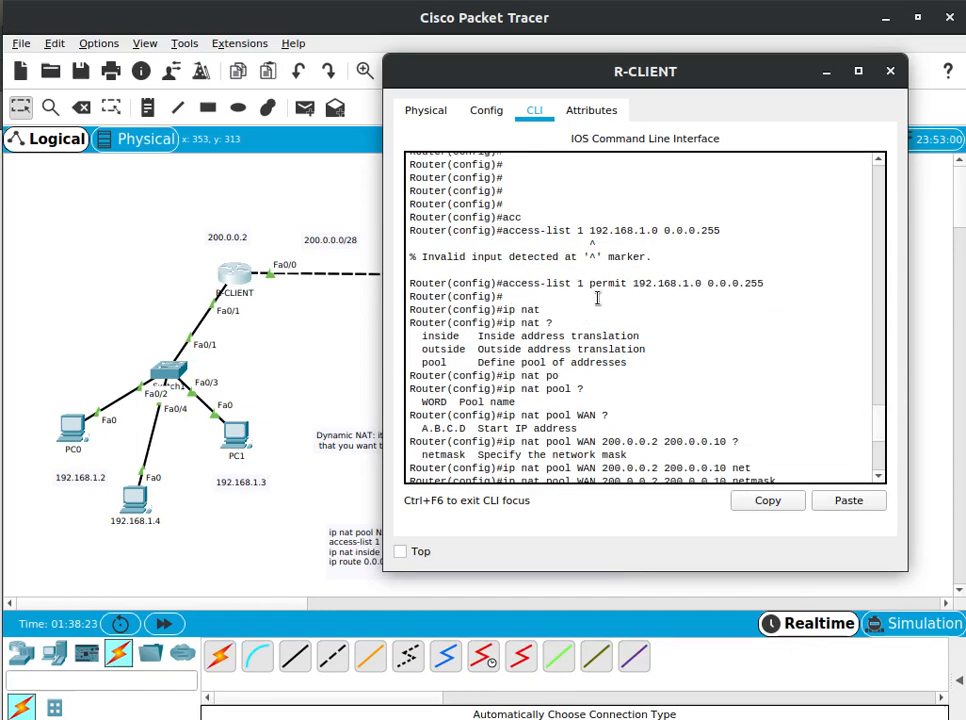
pyautogui.scroll(-7, 884, 480)
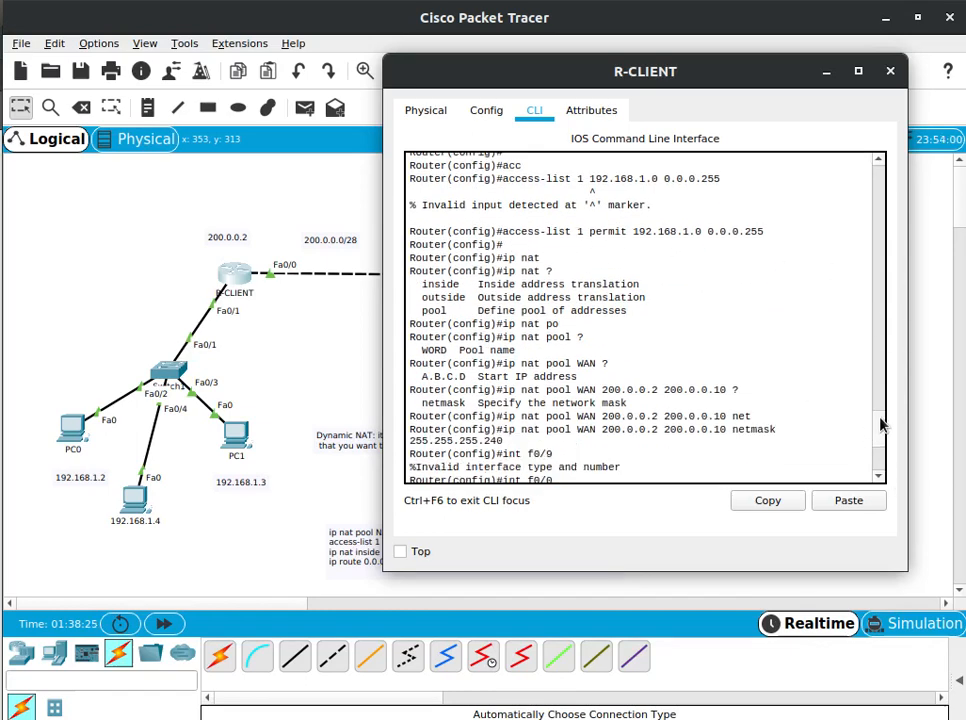
pyautogui.write('1')
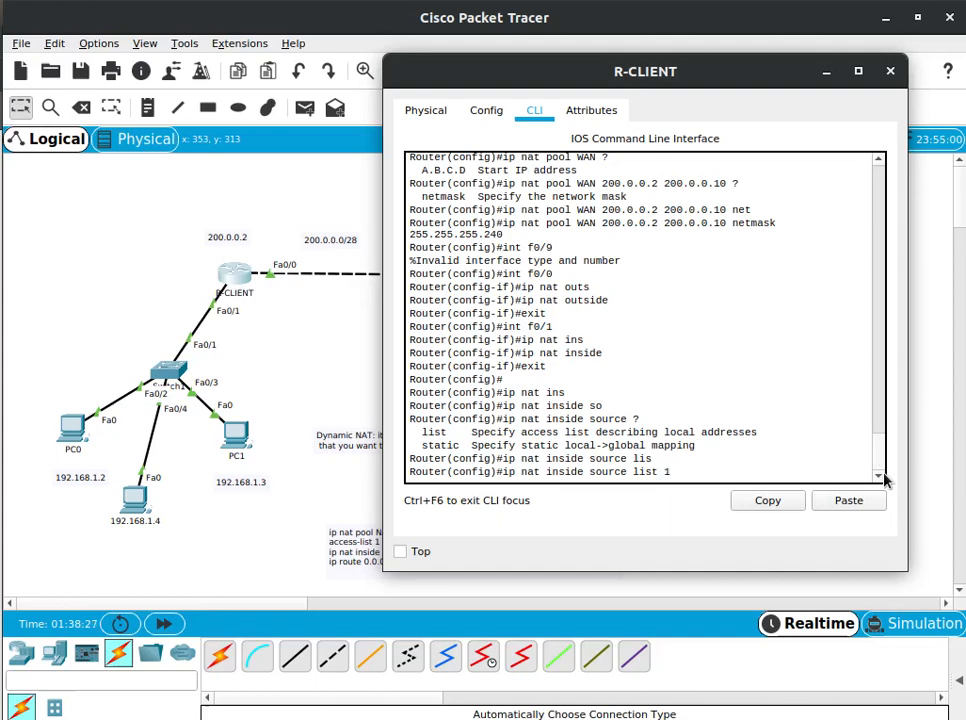
pyautogui.write(' ?')
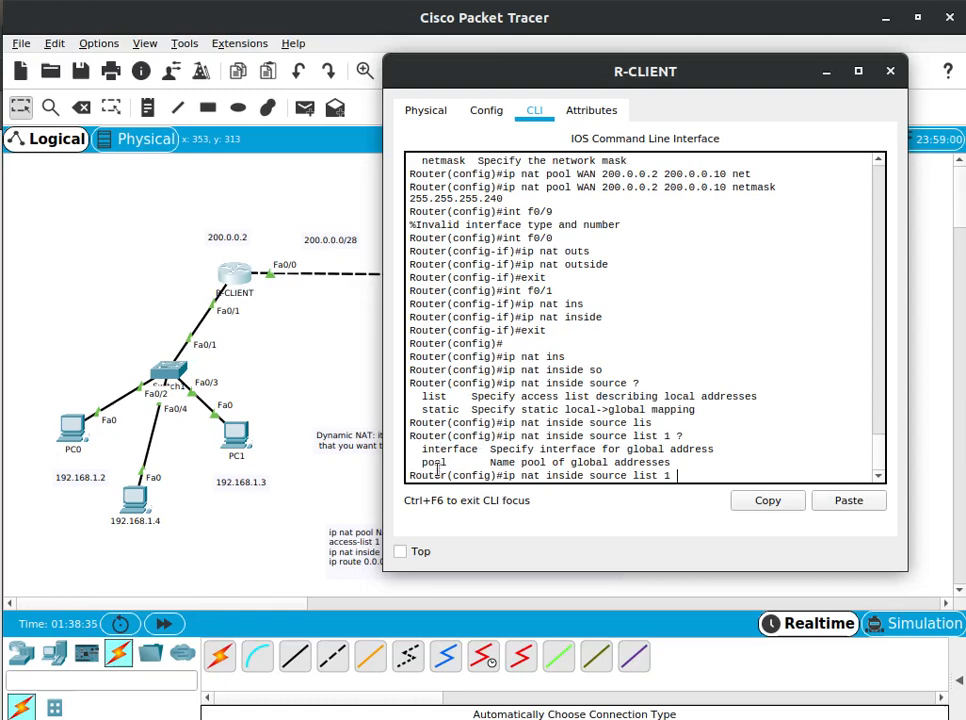
# Add the pool keyword to the NAT source command and display the help for its argument
pyautogui.write('poo')
pyautogui.press('Tab')
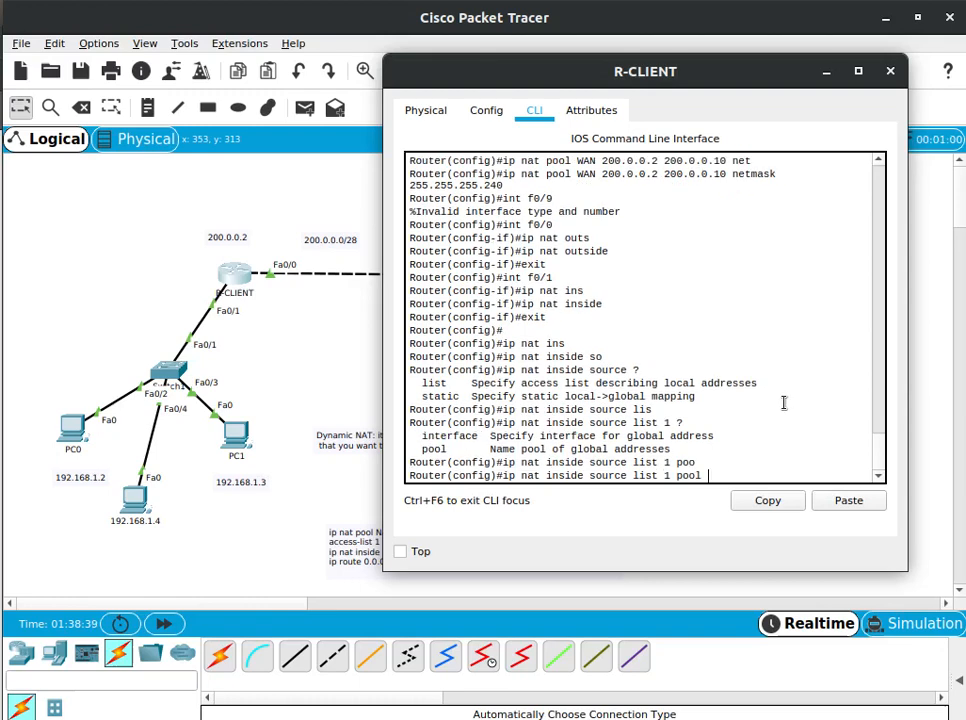
pyautogui.write('?')
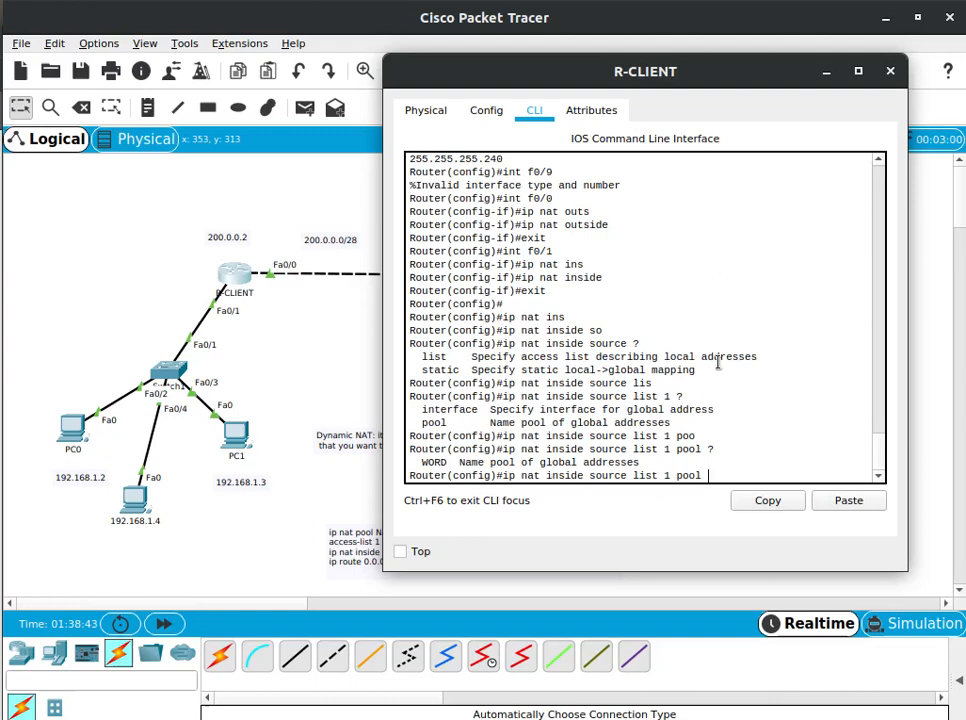
# Check the pool's name in the earlier output, list the remaining options and run ip nat inside source list 1 pool WAN
pyautogui.moveTo(881, 453)
pyautogui.mouseDown()
pyautogui.moveTo(878, 403)
pyautogui.moveTo(878, 470)
pyautogui.moveTo(869, 440)
pyautogui.mouseUp()
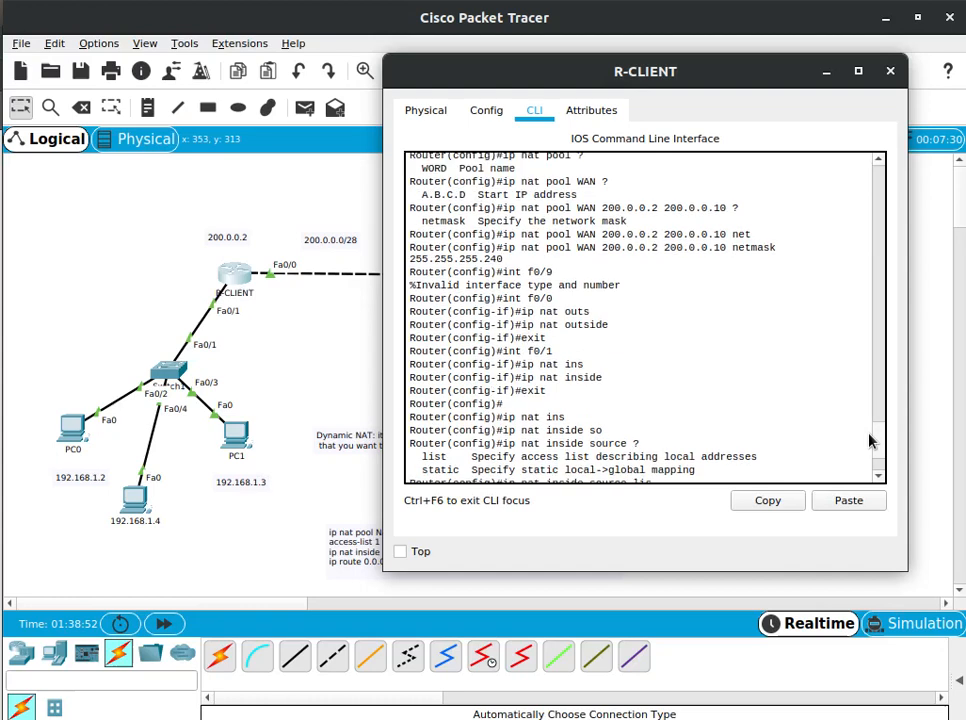
pyautogui.doubleClick(586, 247)
pyautogui.moveTo(877, 441); pyautogui.dragTo(891, 519)
pyautogui.write('WAM')
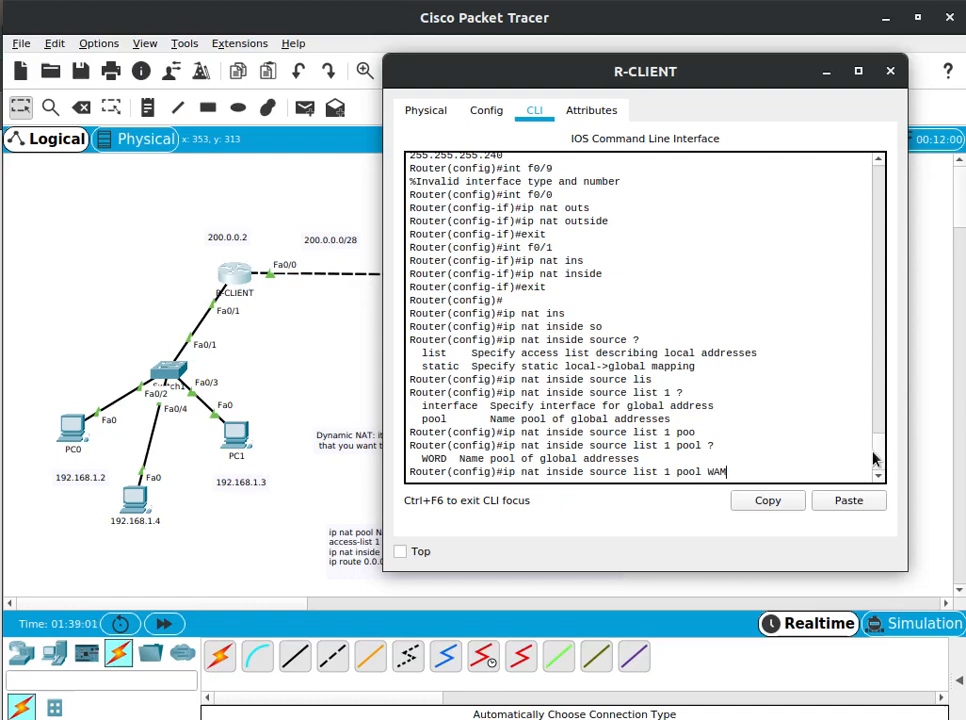
pyautogui.moveTo(878, 458); pyautogui.dragTo(890, 479)
pyautogui.write('N ?')
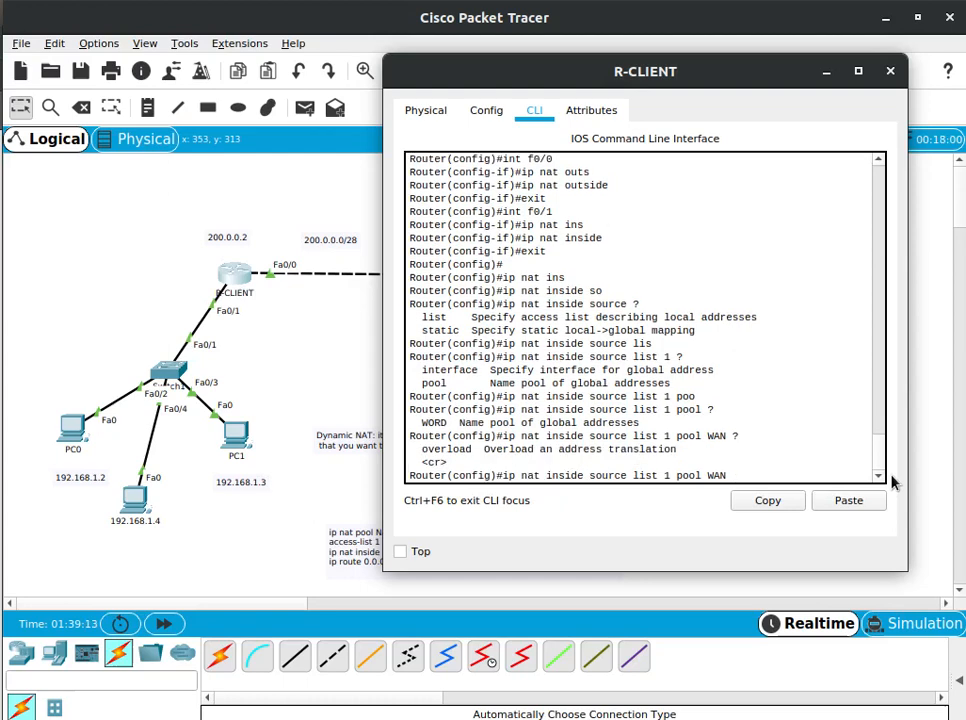
pyautogui.press('Return')
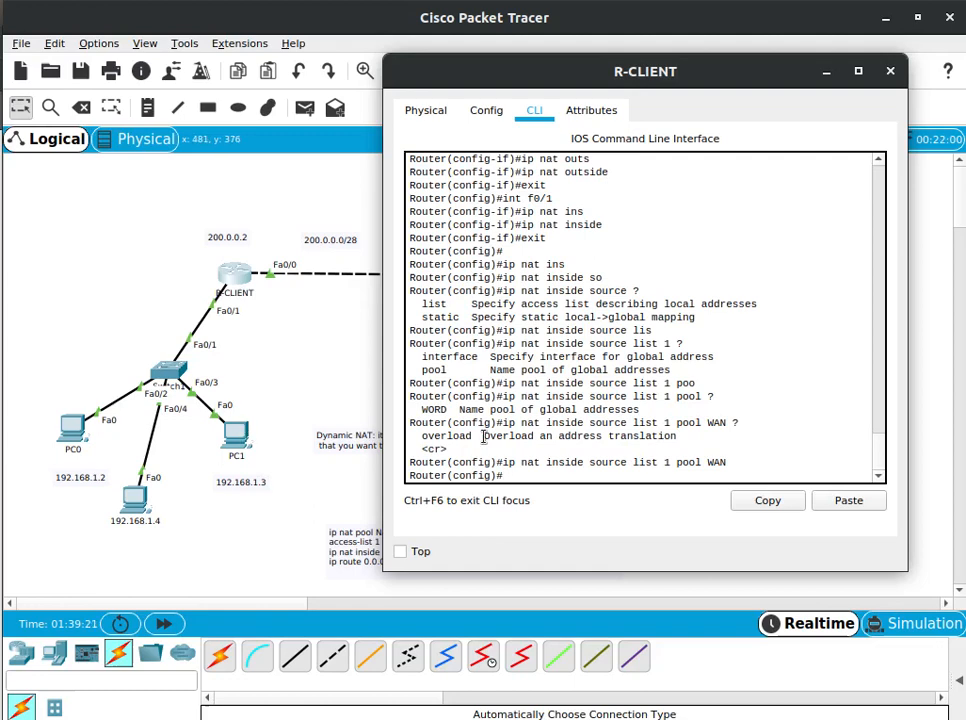
# Begin a default route on R-CLIENT with ip route and the destination network 0.0.0.0
pyautogui.write('ip route 20.0.0.0 0.0')
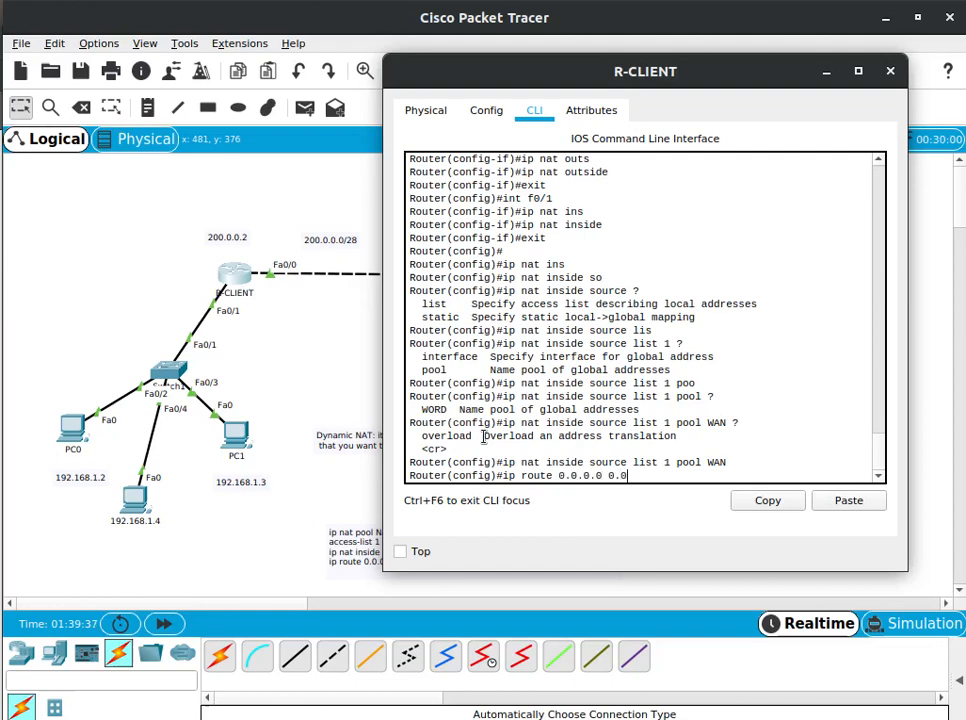
pyautogui.write('.0.0 200.0.0.1')
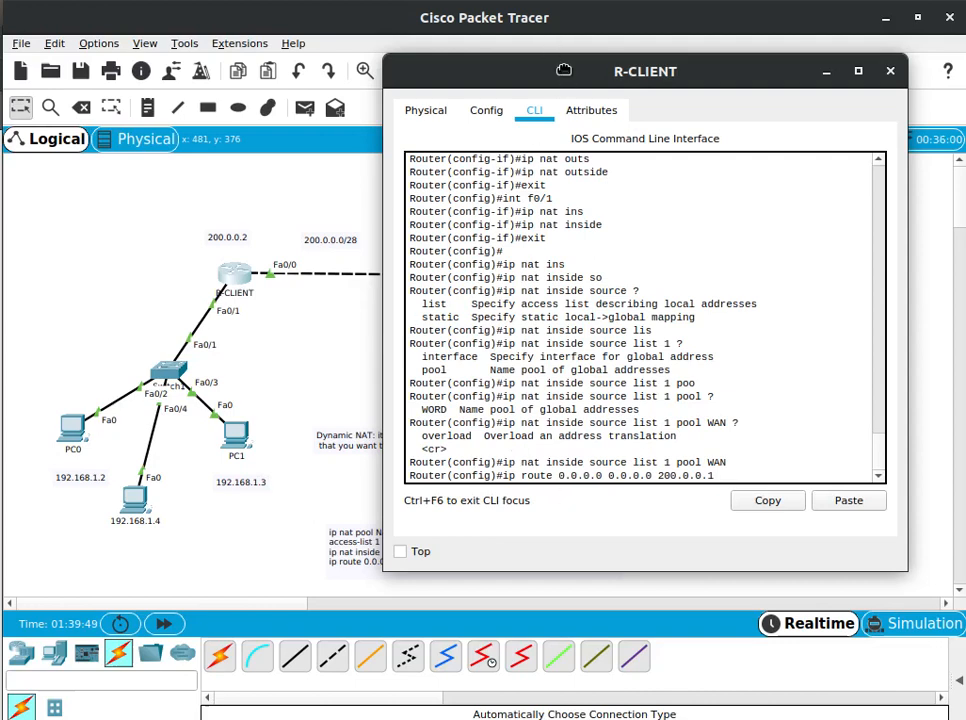
# Complete the default route with mask 0.0.0.0 and next hop 200.0.0.1, and save the configuration with do wr
pyautogui.moveTo(565, 70); pyautogui.dragTo(700, 88)
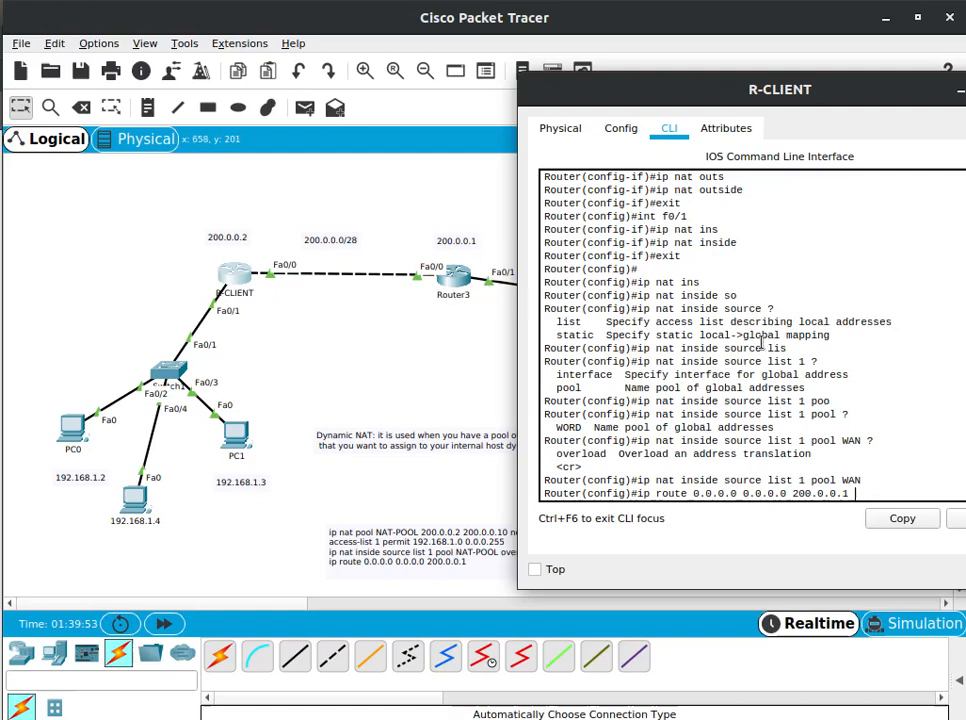
pyautogui.press('Return')
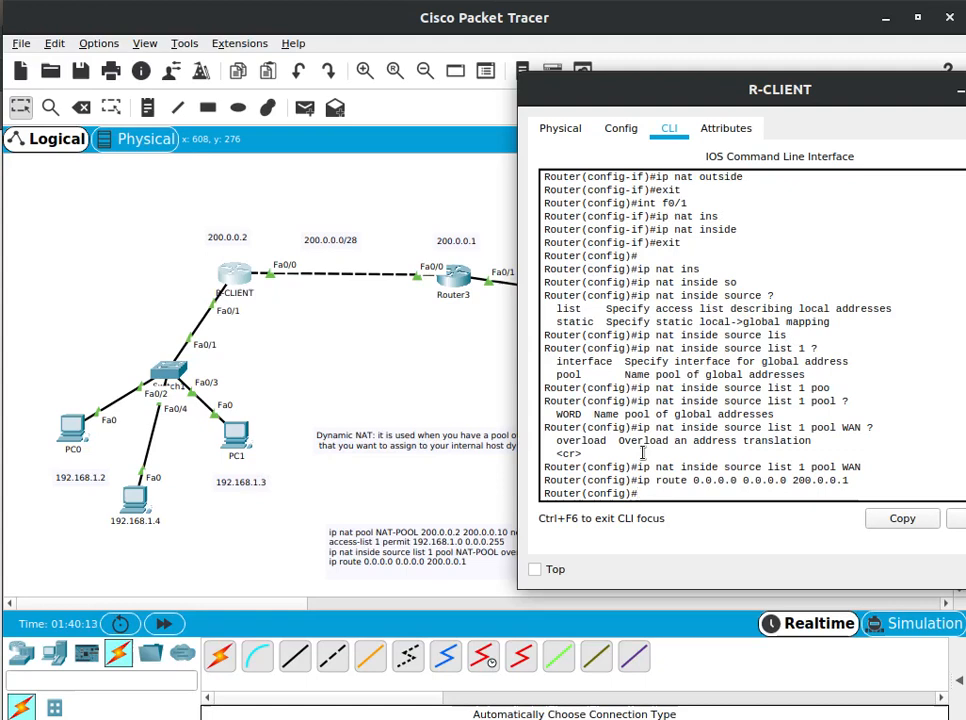
pyautogui.write('do wr')
pyautogui.press('Return')
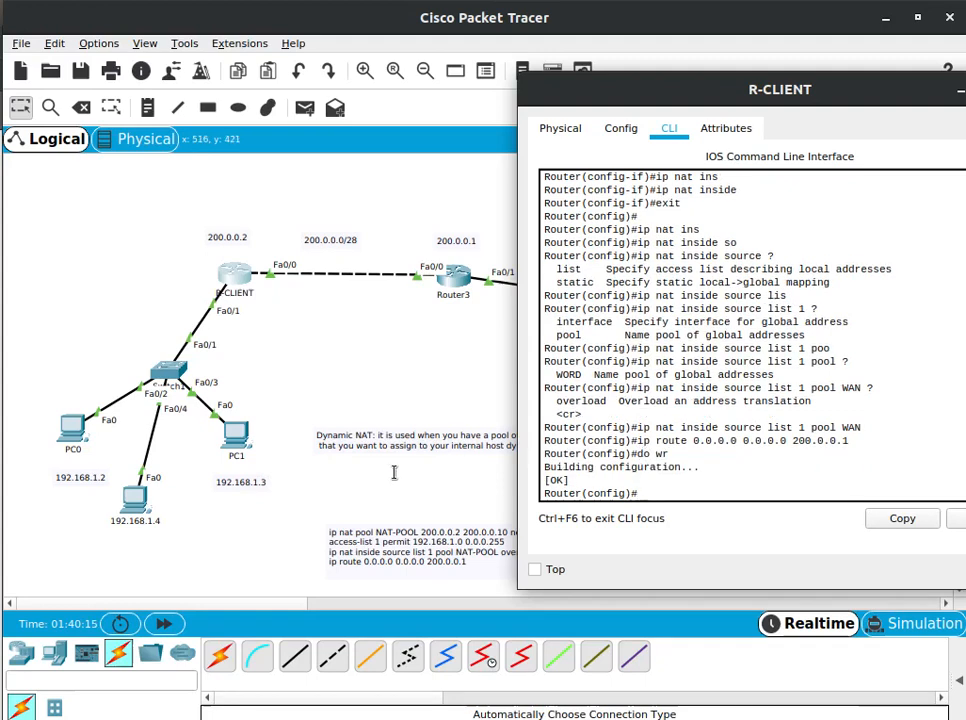
# Open the Command Prompt on PC0, keeping the servers in the topology visible, and bring up a fresh prompt line
pyautogui.click(72, 430)
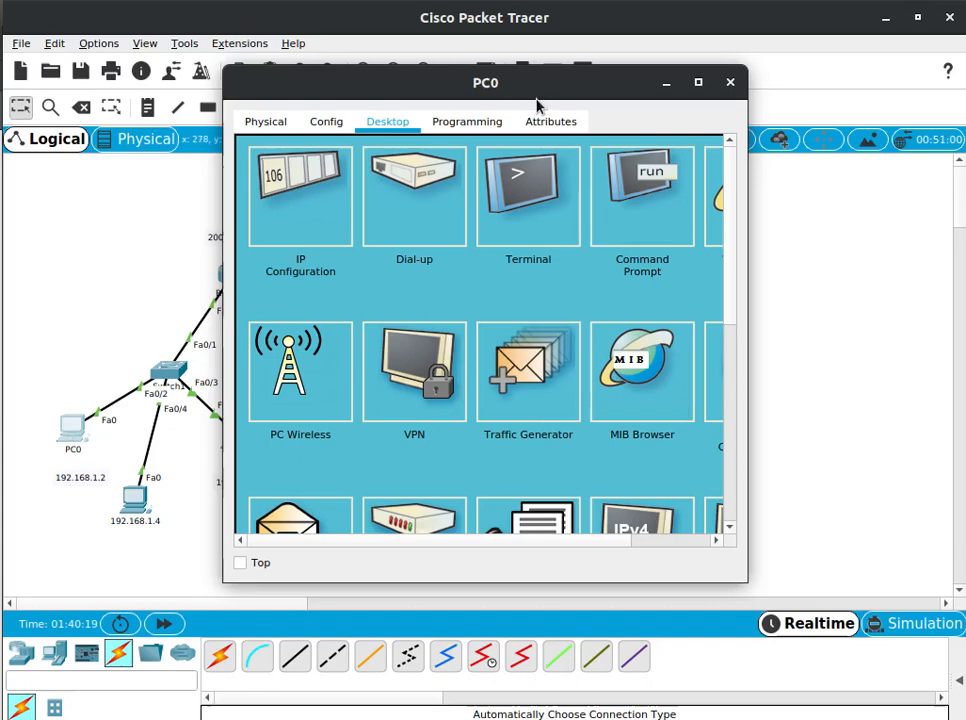
pyautogui.moveTo(507, 93); pyautogui.dragTo(352, 130)
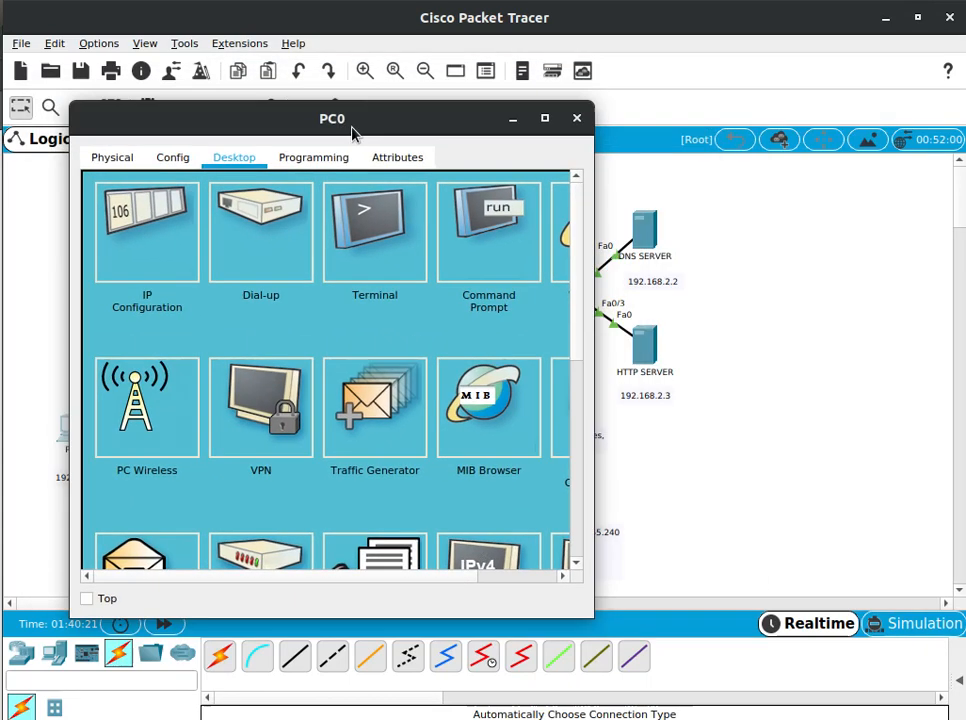
pyautogui.click(485, 245)
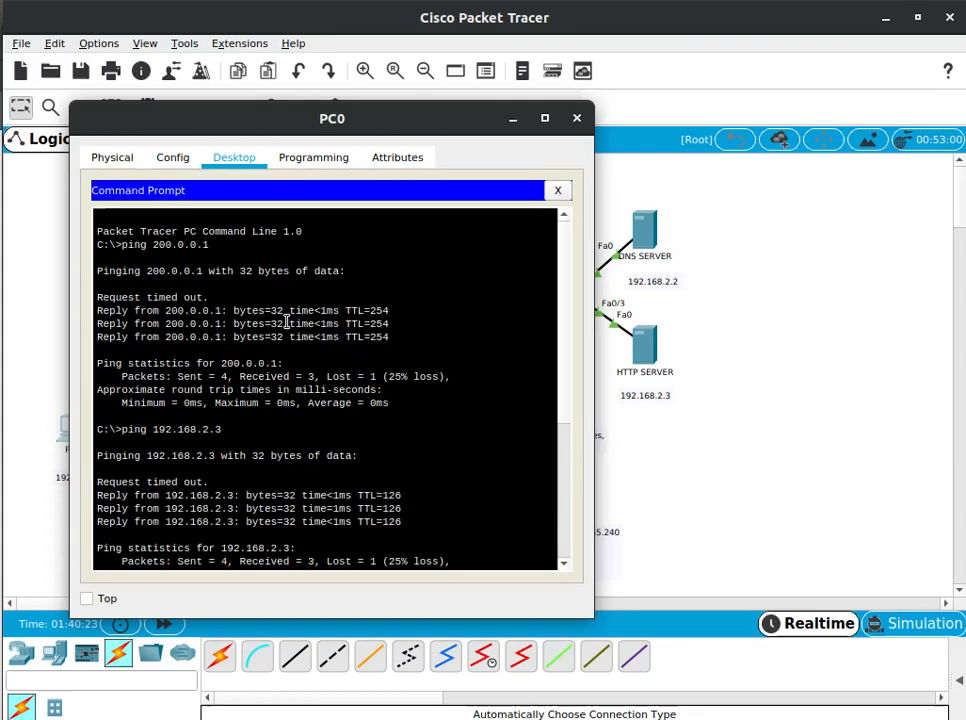
pyautogui.press('Return')
pyautogui.press('Return')
pyautogui.press('Return')
pyautogui.press('Return')
pyautogui.press('Return')
pyautogui.press('Return')
pyautogui.press('Return')
# Start a ping command on PC0, and leave the prompt to check PC0's IP configuration
pyautogui.write('p')
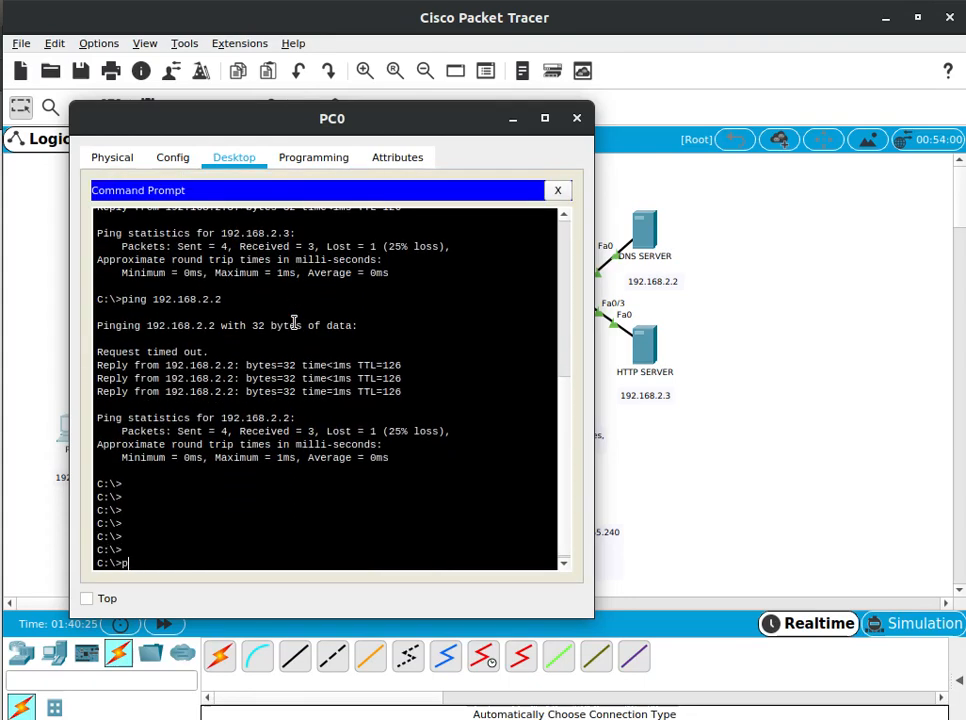
pyautogui.write('ing 1')
pyautogui.press('BackSpace')
pyautogui.press('BackSpace')
pyautogui.click(556, 190)
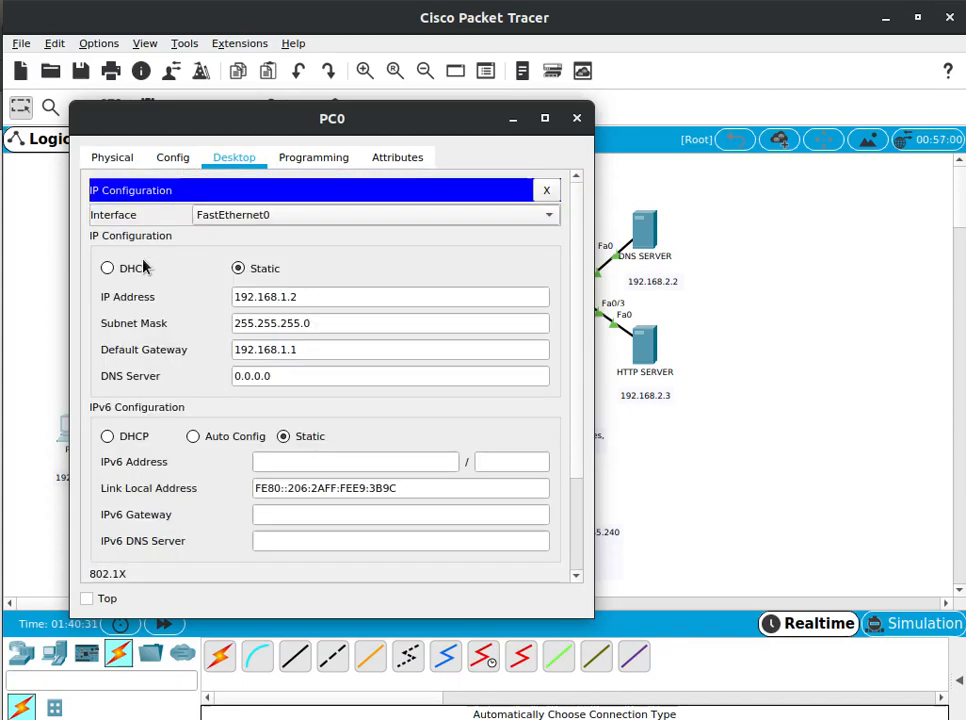
pyautogui.click(547, 189)
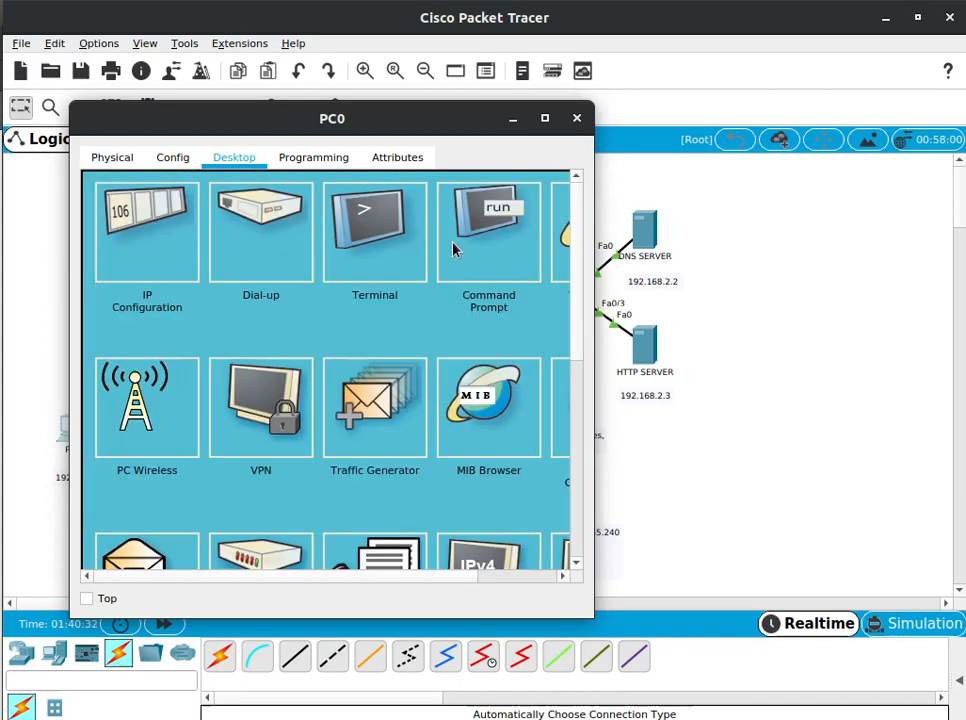
# Ping the HTTP server at 192.168.2.3 twice from PC0's Command Prompt and return to the topology
pyautogui.click(453, 246)
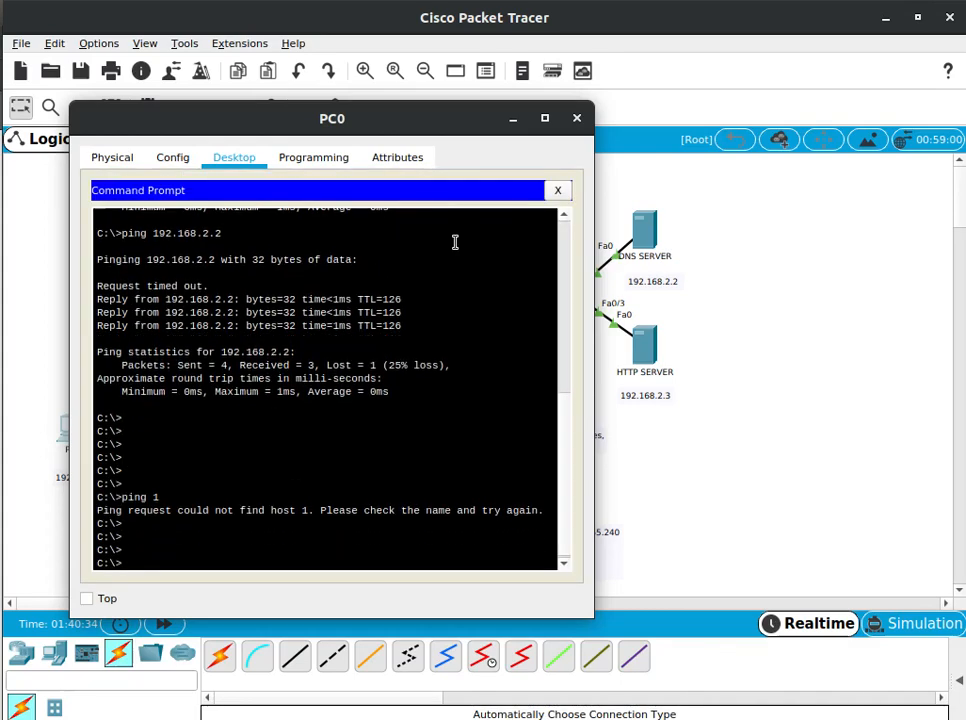
pyautogui.write('ping 192.168.2.3')
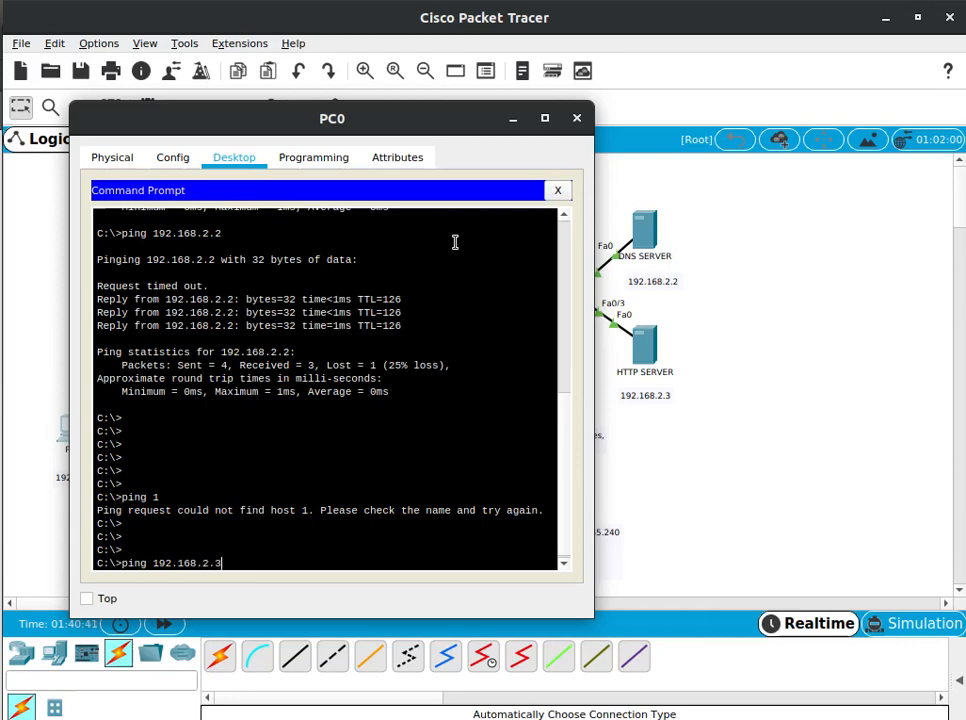
pyautogui.press('Return')
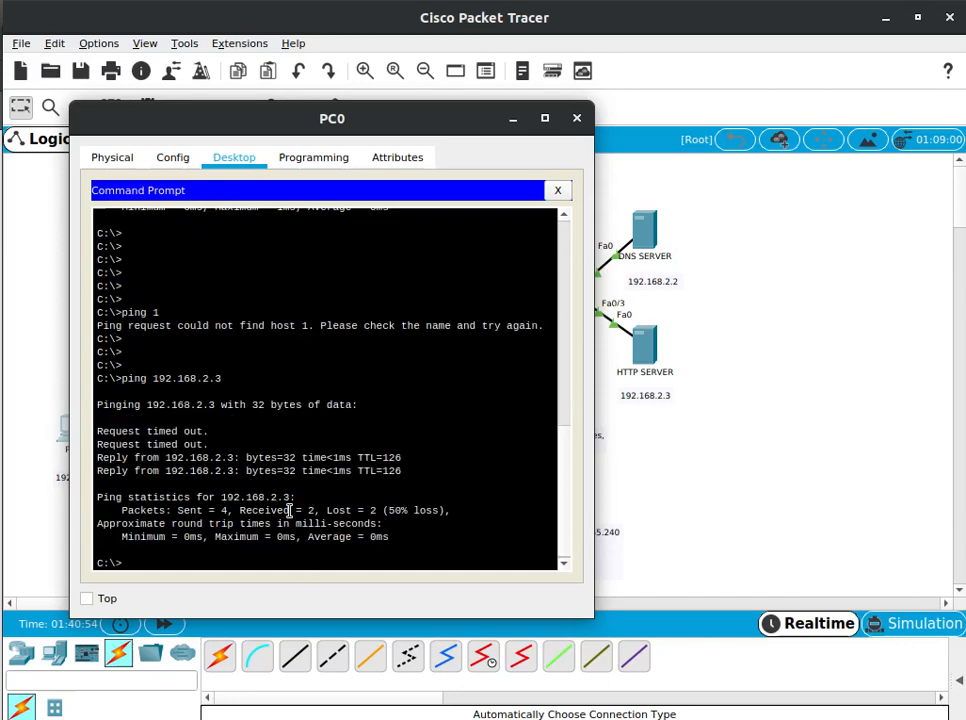
pyautogui.press('Up')
pyautogui.press('Return')
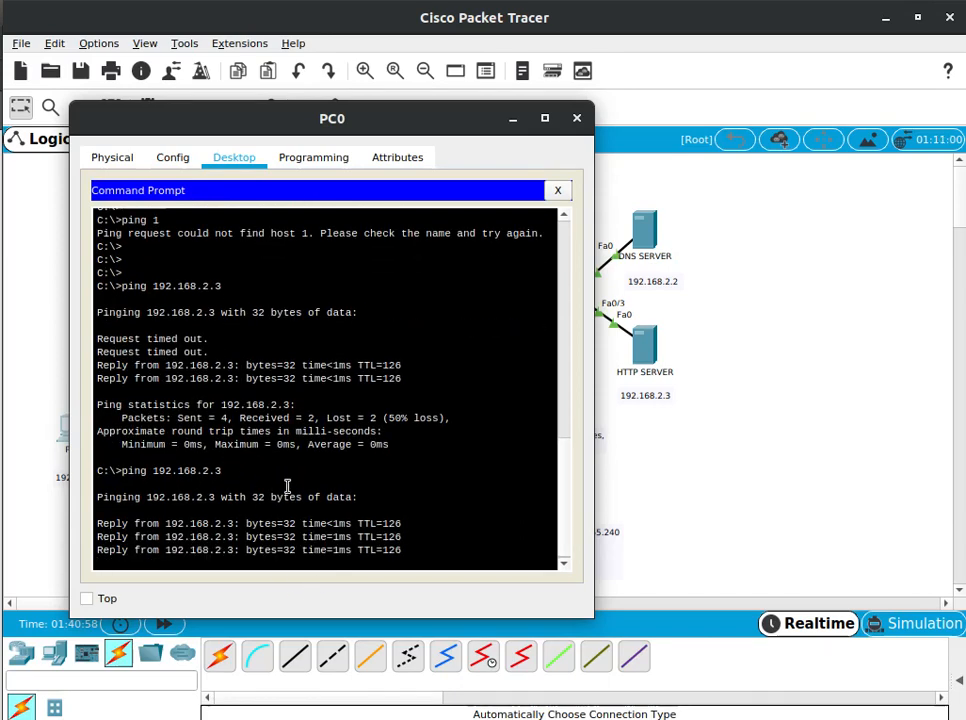
pyautogui.click(54, 385)
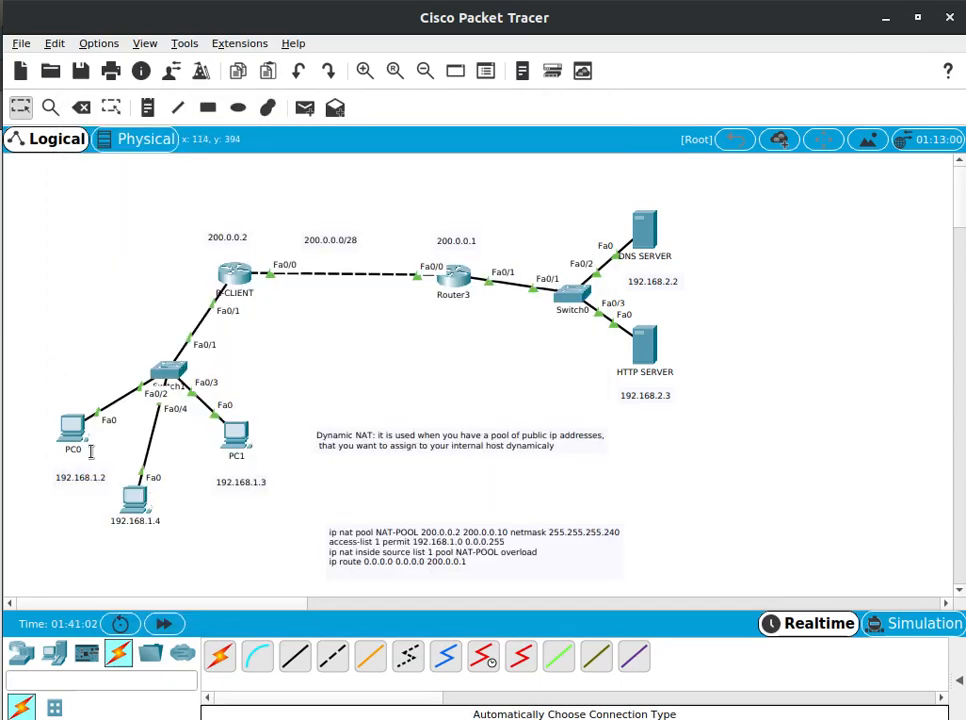
# Open the Command Prompt on the PC labelled 192.168.1.4 and bring up a fresh prompt line
pyautogui.click(133, 500)
pyautogui.click(293, 220)
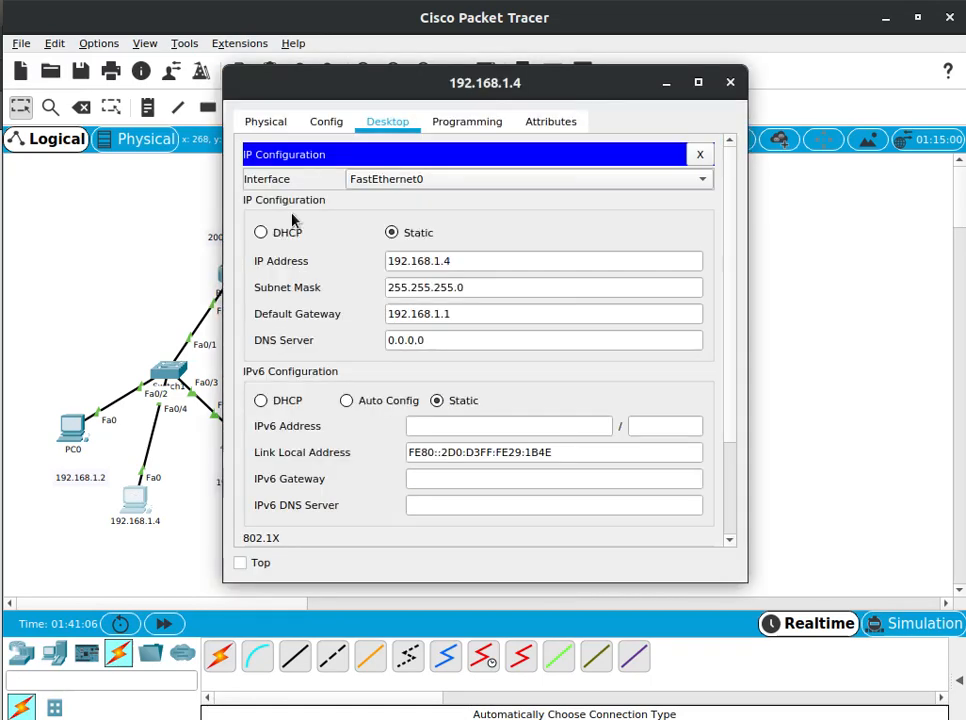
pyautogui.click(699, 155)
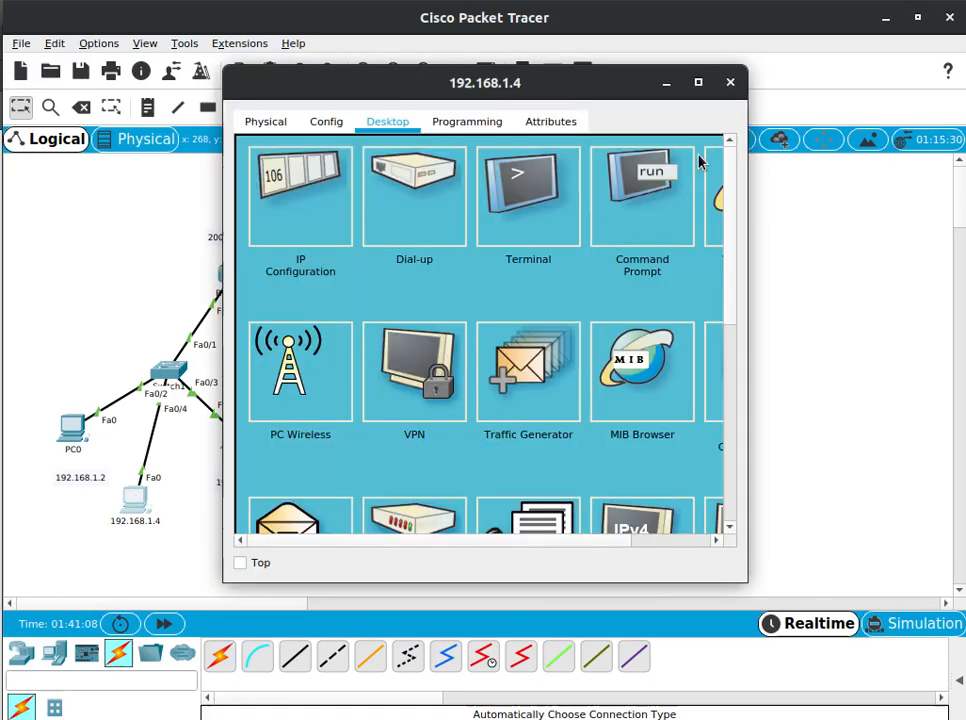
pyautogui.click(647, 216)
pyautogui.moveTo(589, 100); pyautogui.dragTo(415, 157)
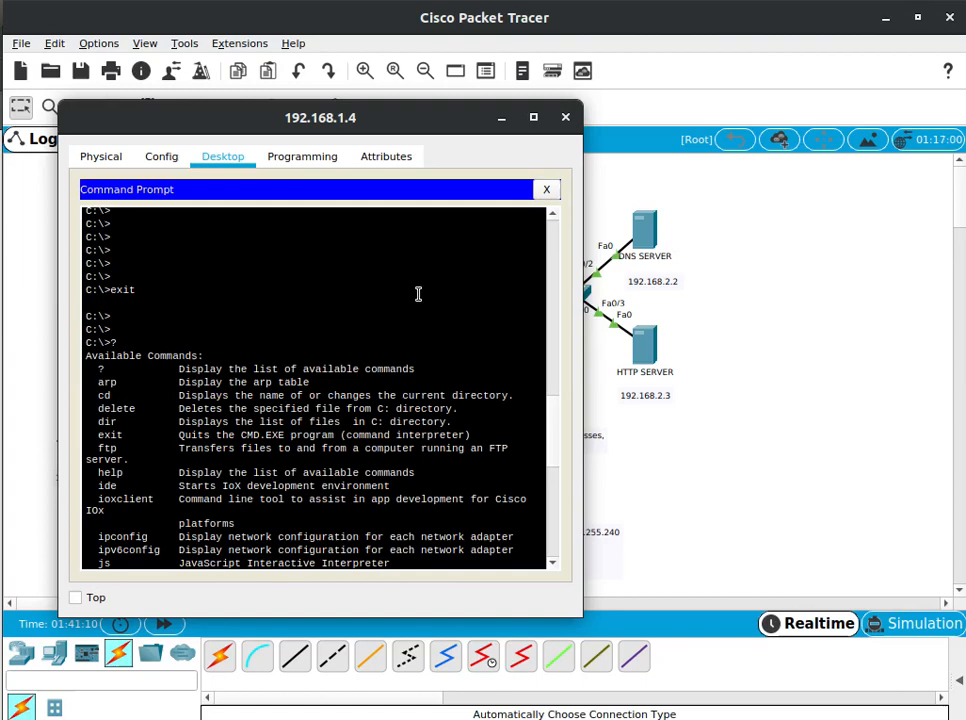
pyautogui.press('Return')
pyautogui.press('Return')
pyautogui.press('Return')
pyautogui.press('Return')
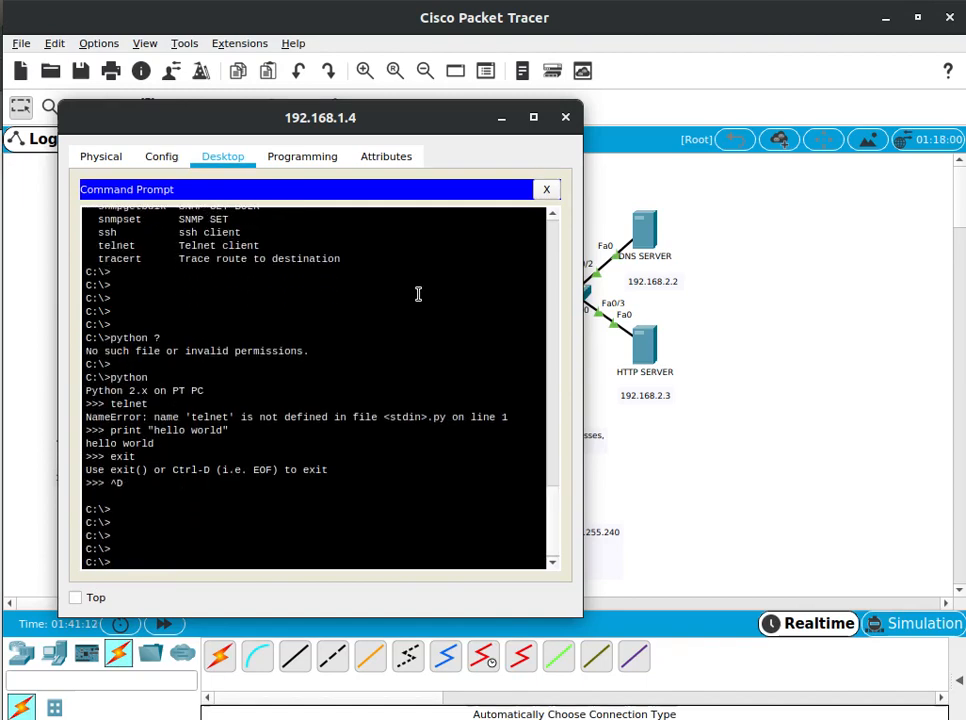
# Ping 192.168.2.3 twice from the 192.168.1.4 PC and return to the topology
pyautogui.write('pin')
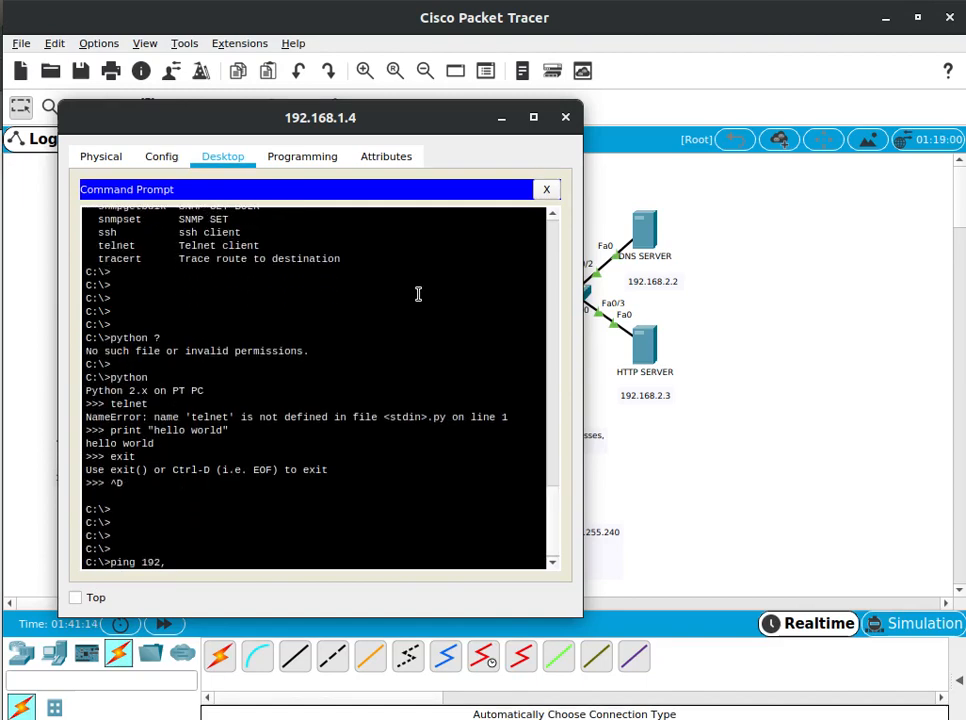
pyautogui.write('g 192.168.2.3')
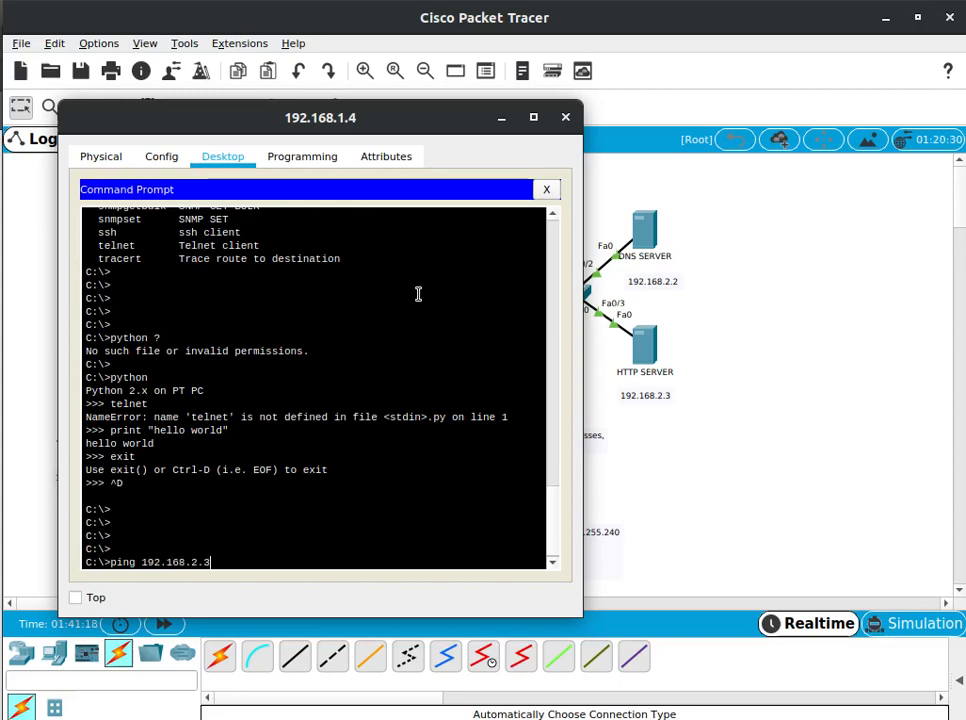
pyautogui.press('Return')
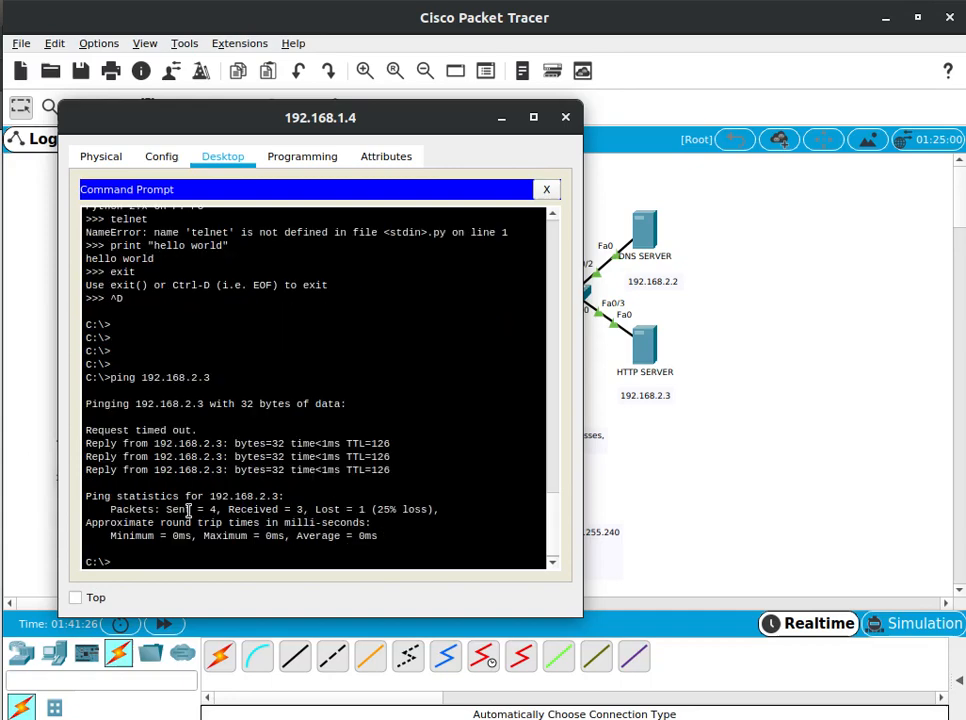
pyautogui.press('Up')
pyautogui.press('Return')
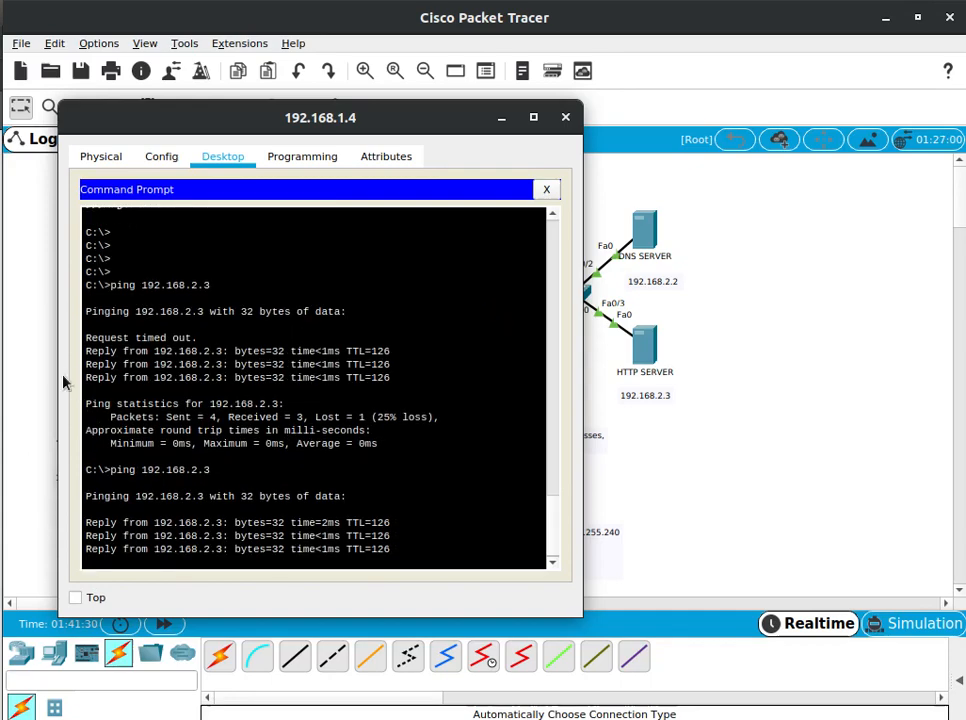
pyautogui.click(20, 349)
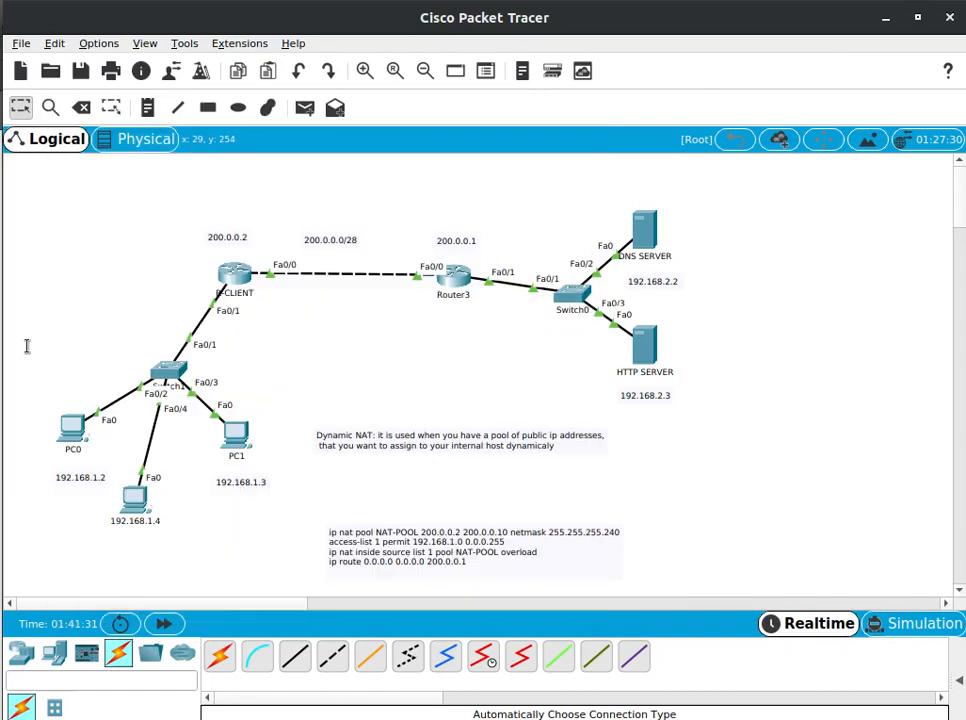
# Return to R-CLIENT's command line and exit global configuration mode to privileged mode
pyautogui.click(237, 272)
pyautogui.click(488, 331)
pyautogui.click(238, 276)
pyautogui.press('Return')
pyautogui.press('Return')
pyautogui.press('Return')
pyautogui.press('Return')
pyautogui.press('Return')
pyautogui.press('Return')
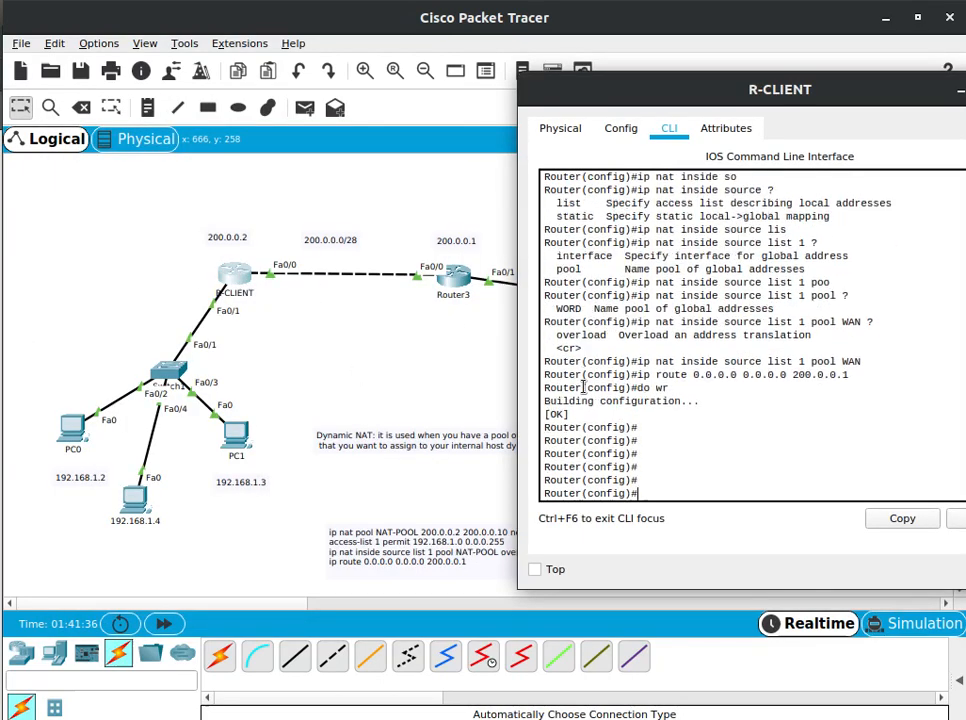
pyautogui.write('exit')
pyautogui.press('Return')
# Run sh ip nat translations on R-CLIENT and enlarge its window to show the whole table
pyautogui.press('Return')
pyautogui.press('Return')
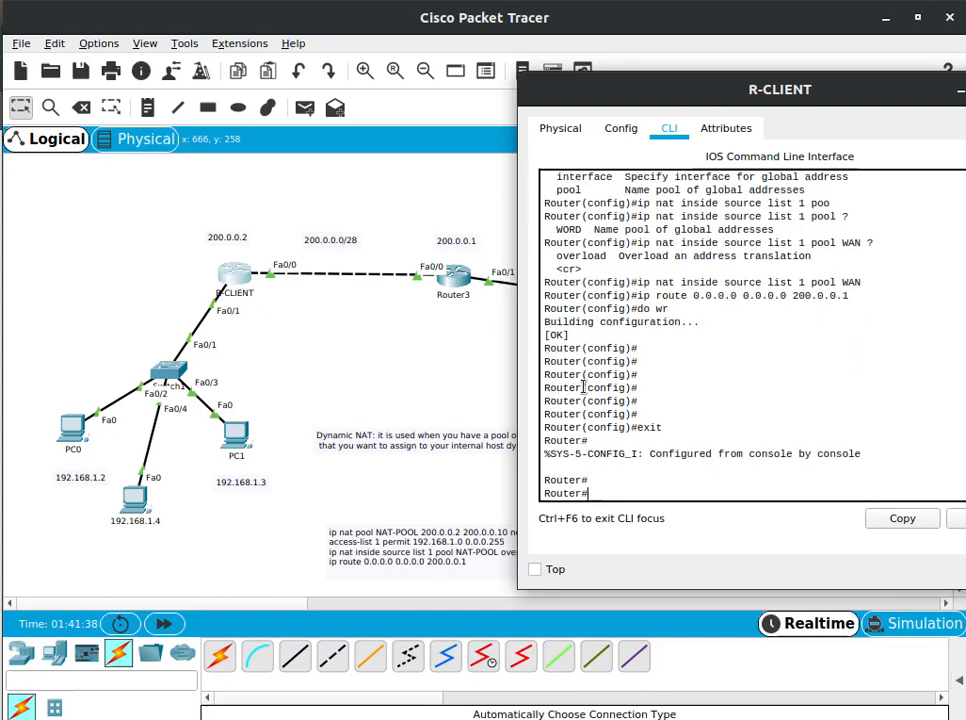
pyautogui.write('sh ip nat tra')
pyautogui.press('Tab')
pyautogui.press('Return')
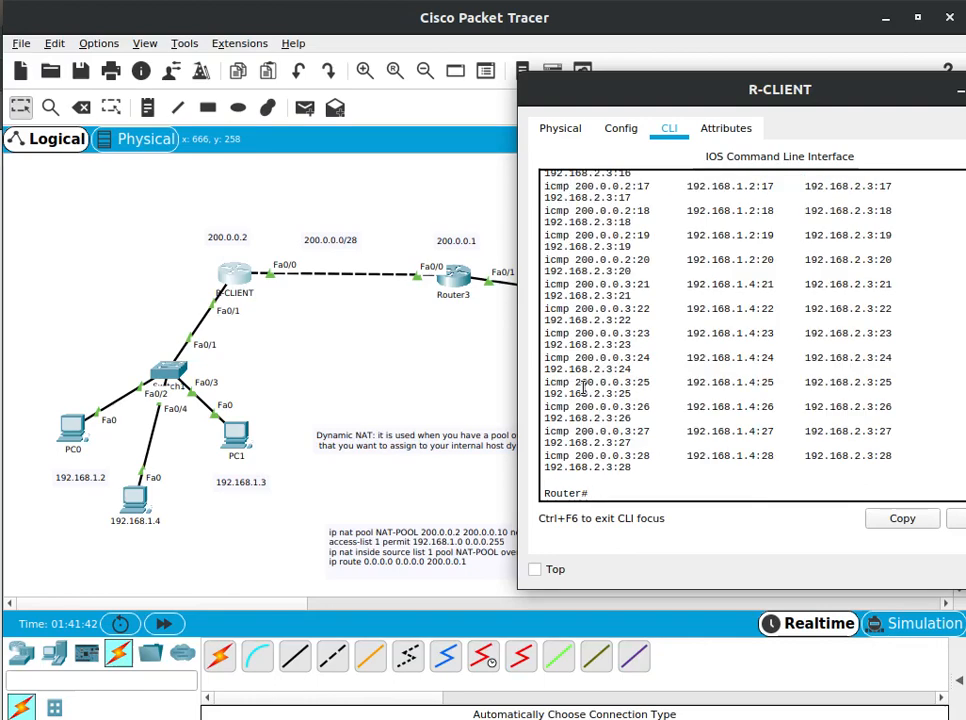
pyautogui.moveTo(910, 88); pyautogui.dragTo(800, 86)
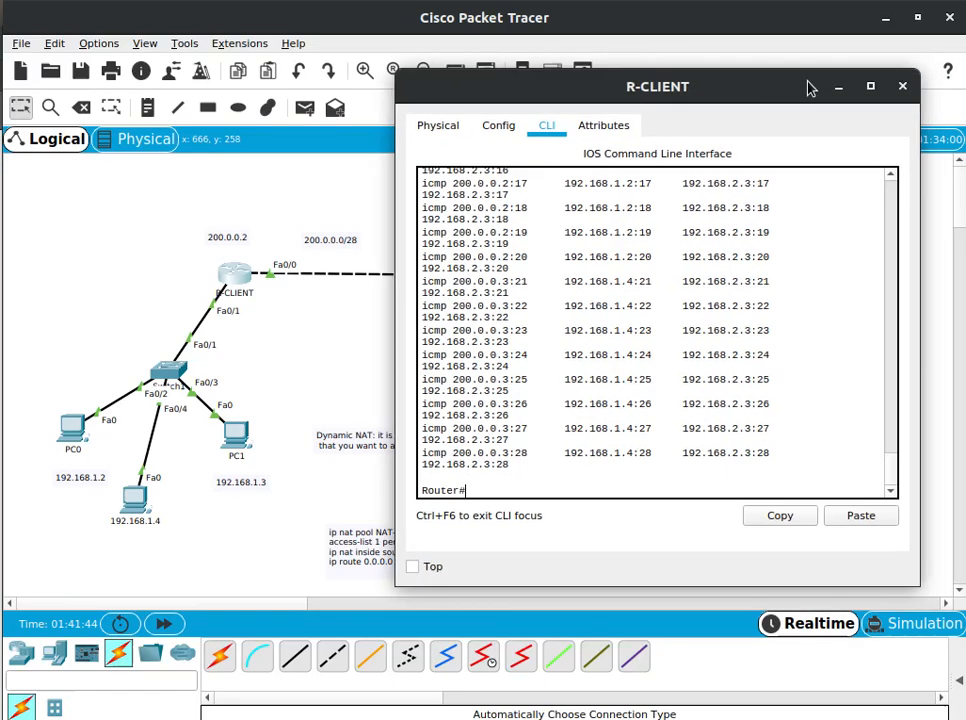
pyautogui.click(870, 86)
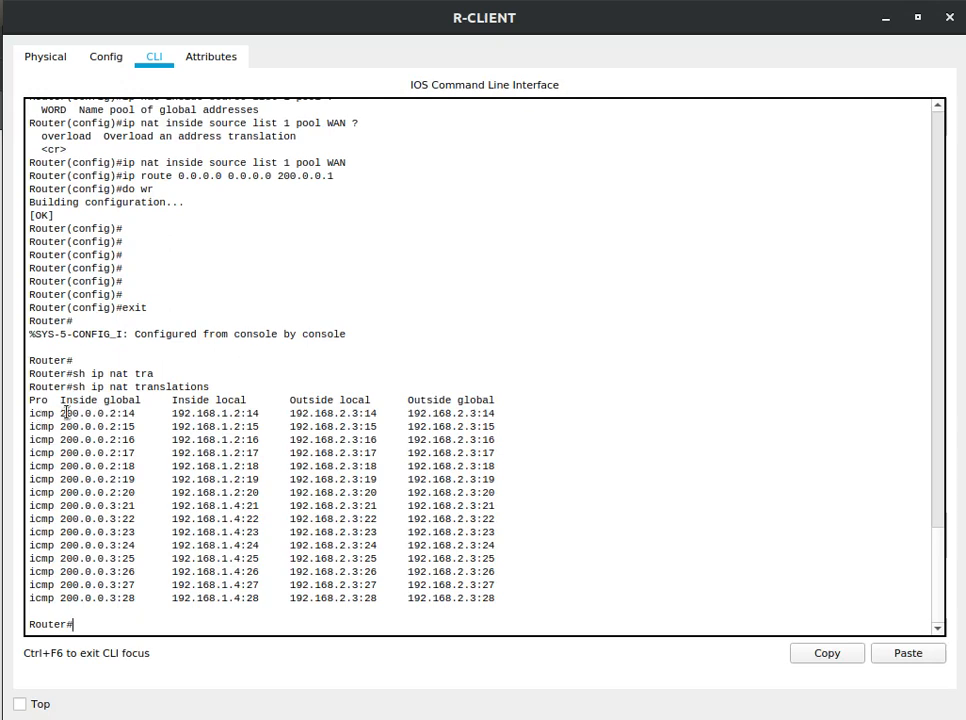
# Examine the inside global and inside local addresses of the first translation entry, and minimize R-CLIENT's window
pyautogui.moveTo(65, 413); pyautogui.dragTo(133, 414)
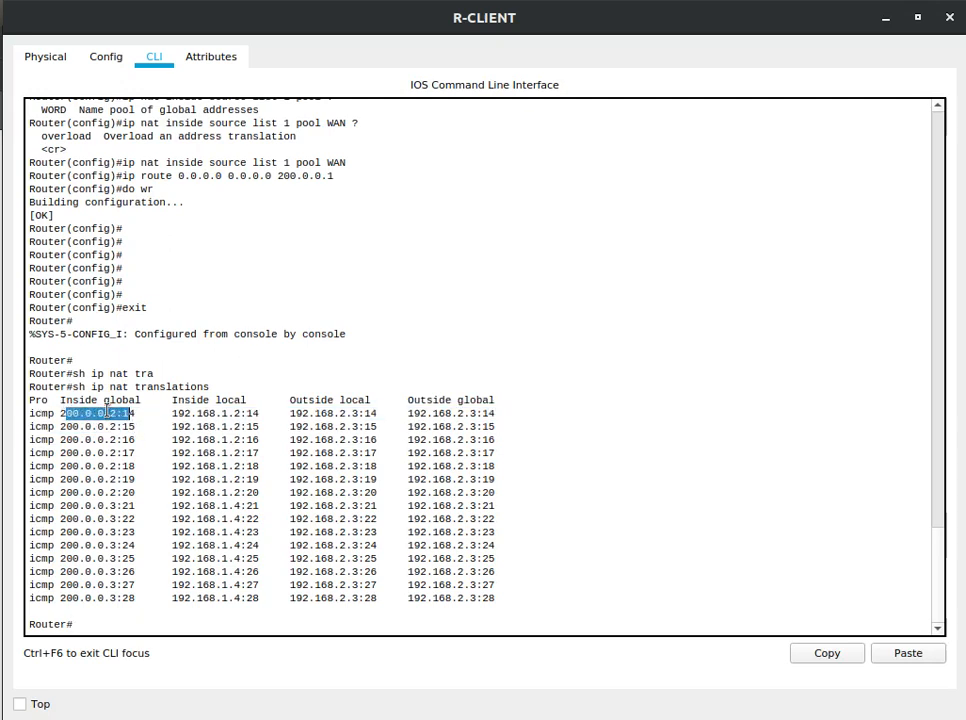
pyautogui.click(106, 411)
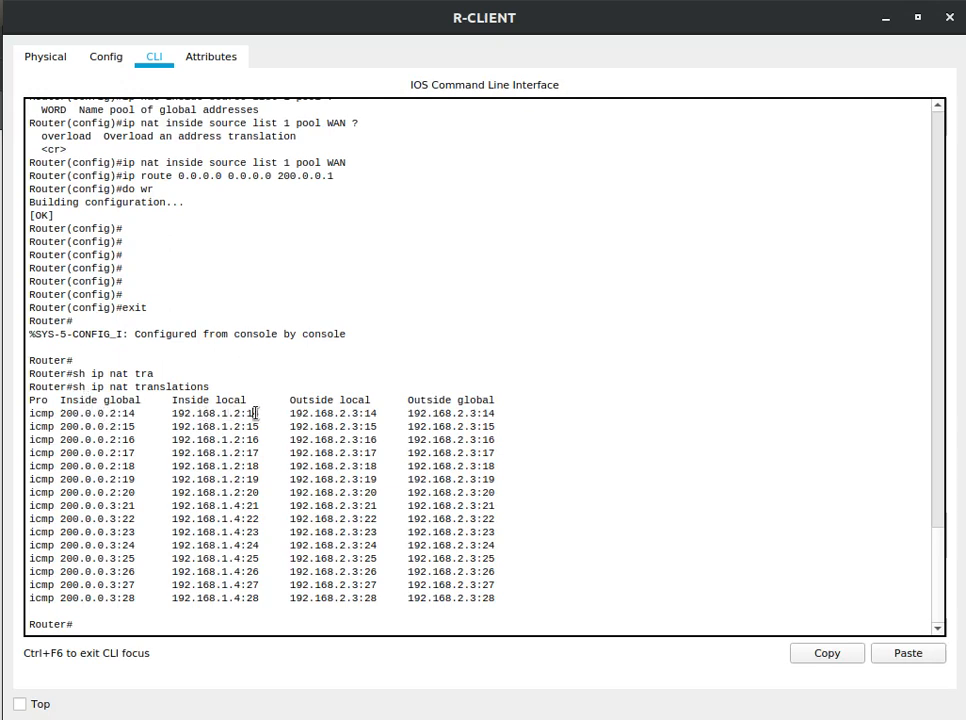
pyautogui.moveTo(255, 413); pyautogui.dragTo(168, 413)
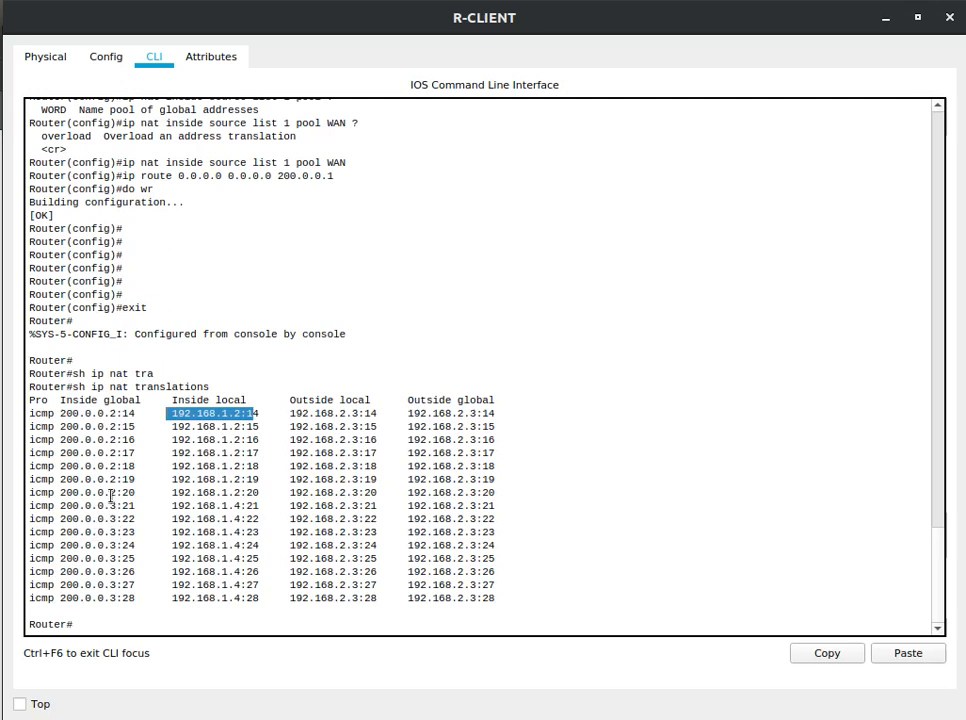
pyautogui.click(885, 17)
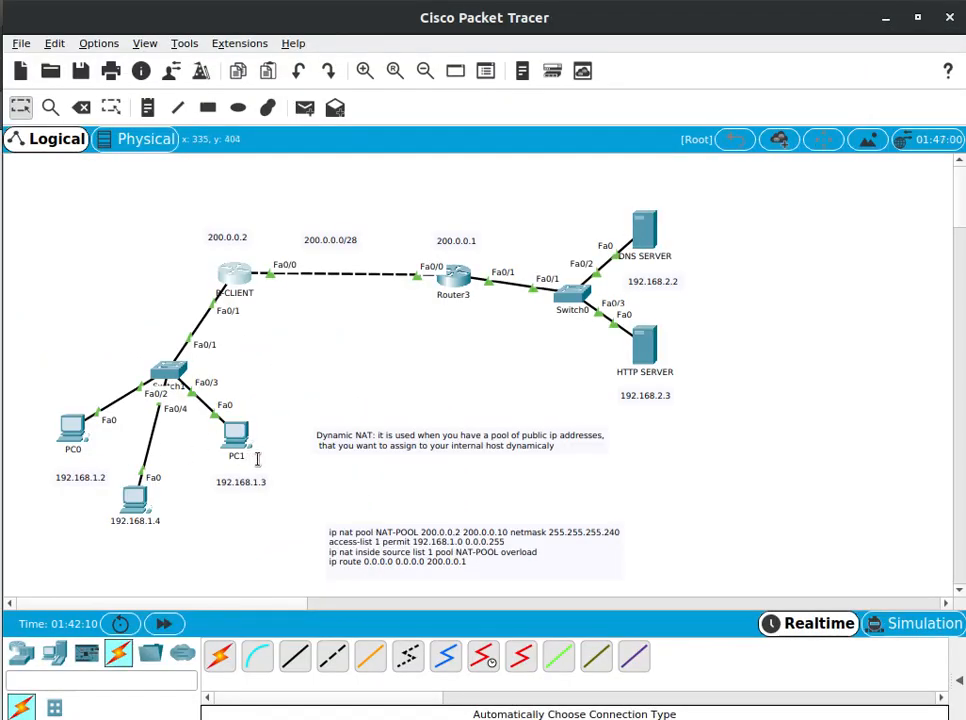
# Ping 192.168.2.3 twice from PC1's Command Prompt and return to the topology
pyautogui.click(237, 452)
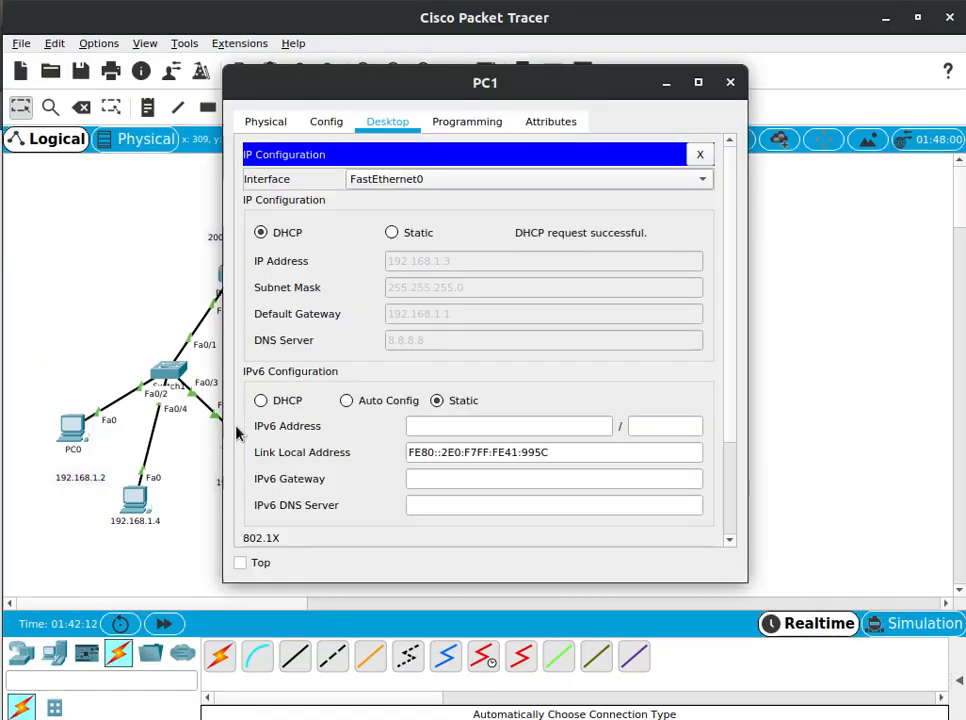
pyautogui.click(699, 155)
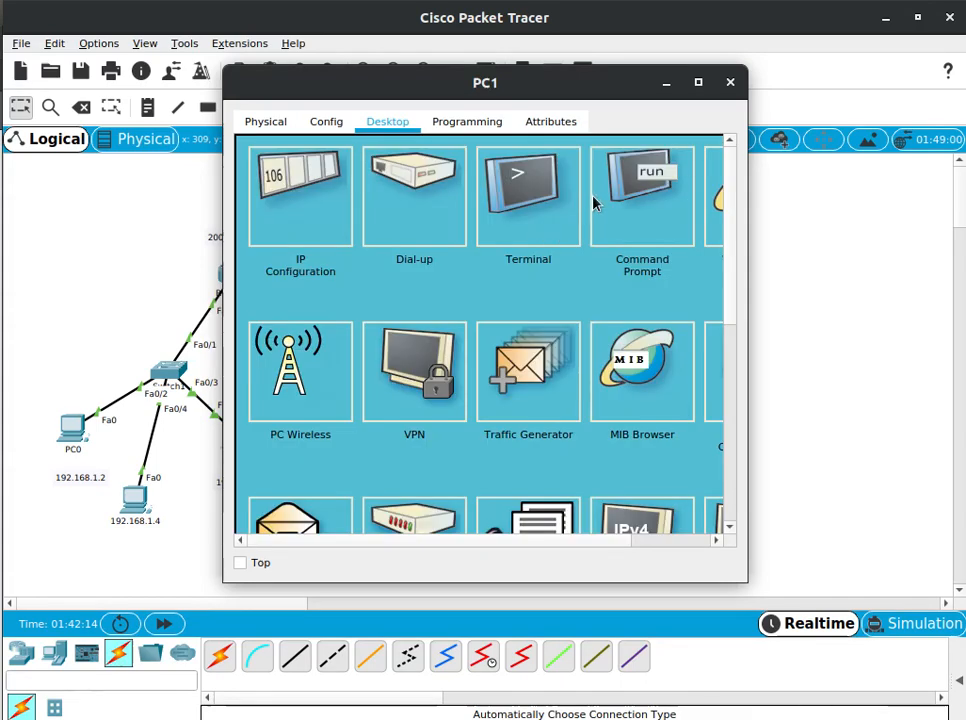
pyautogui.click(659, 181)
pyautogui.write('pi')
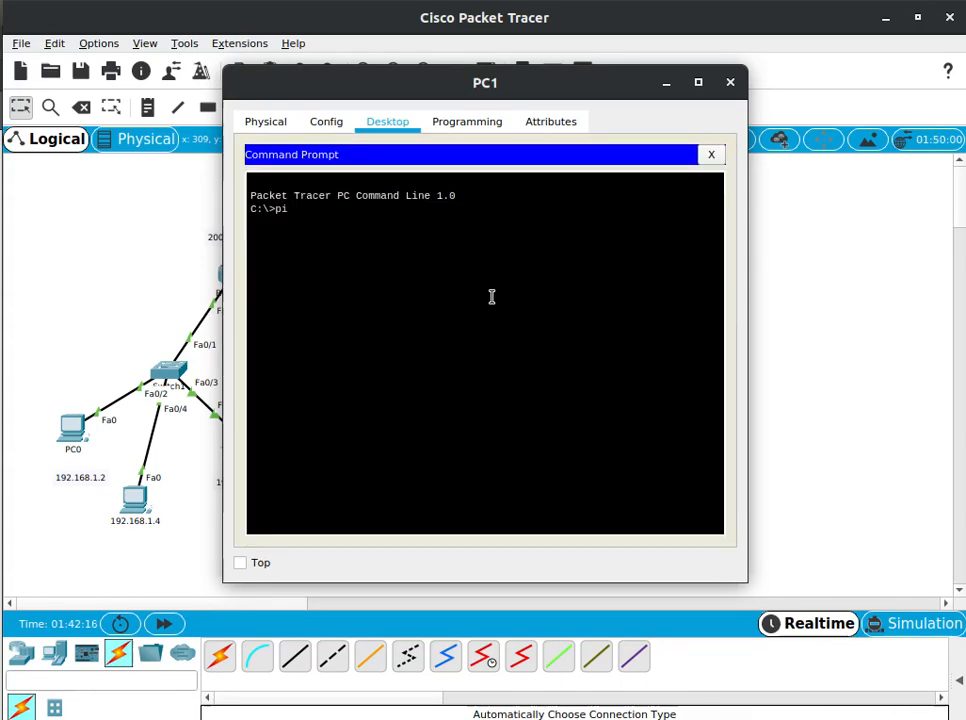
pyautogui.write('ng 192')
pyautogui.moveTo(481, 88); pyautogui.dragTo(333, 107)
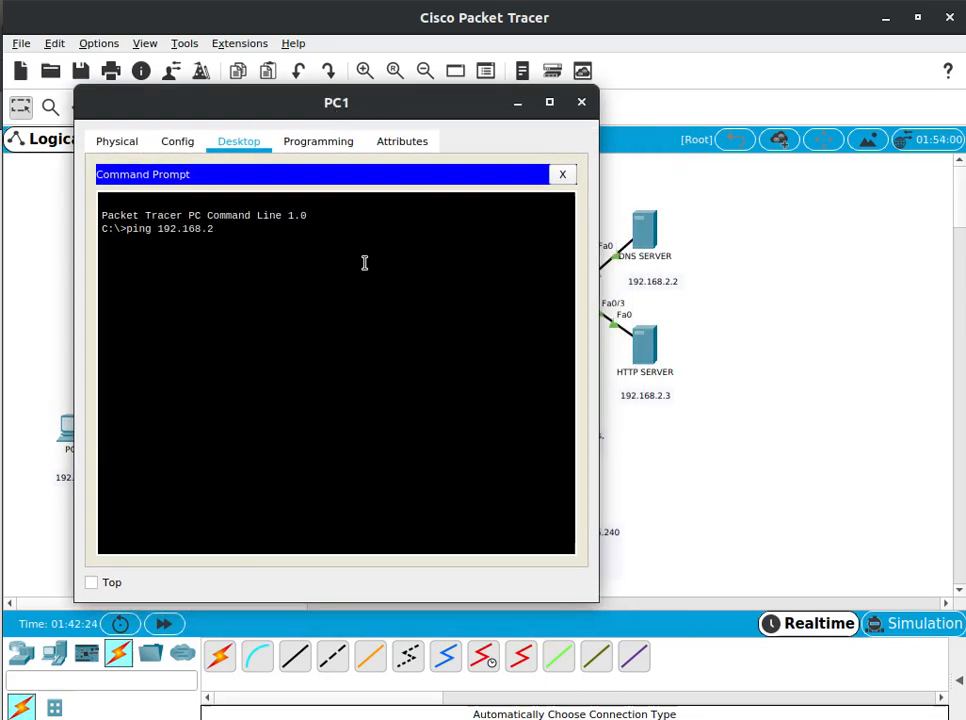
pyautogui.press('Return')
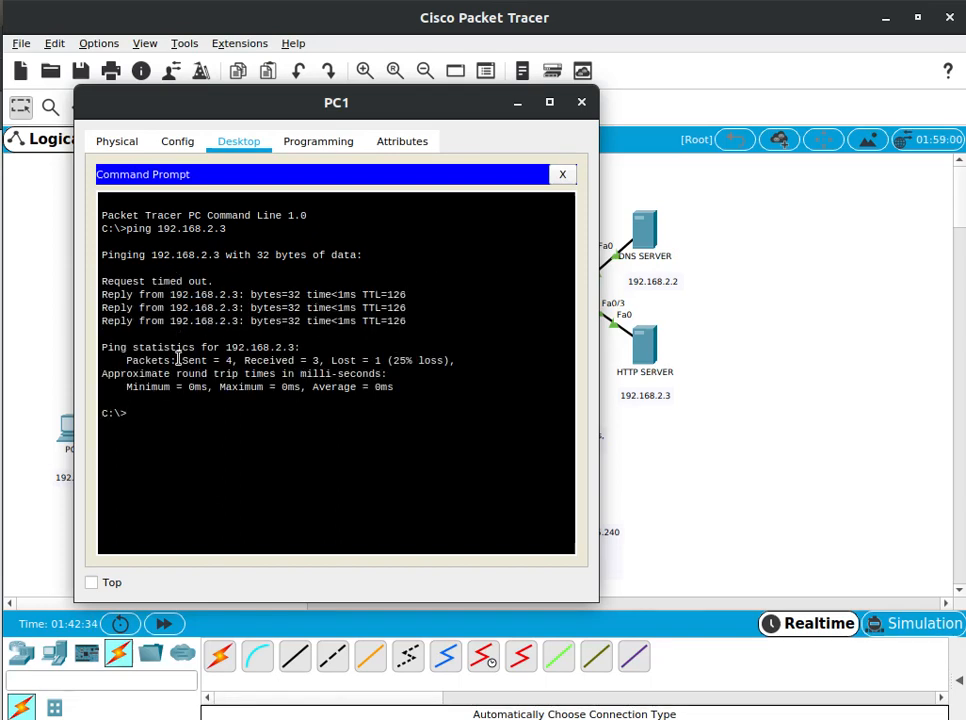
pyautogui.press('Up')
pyautogui.press('Return')
pyautogui.click(18, 284)
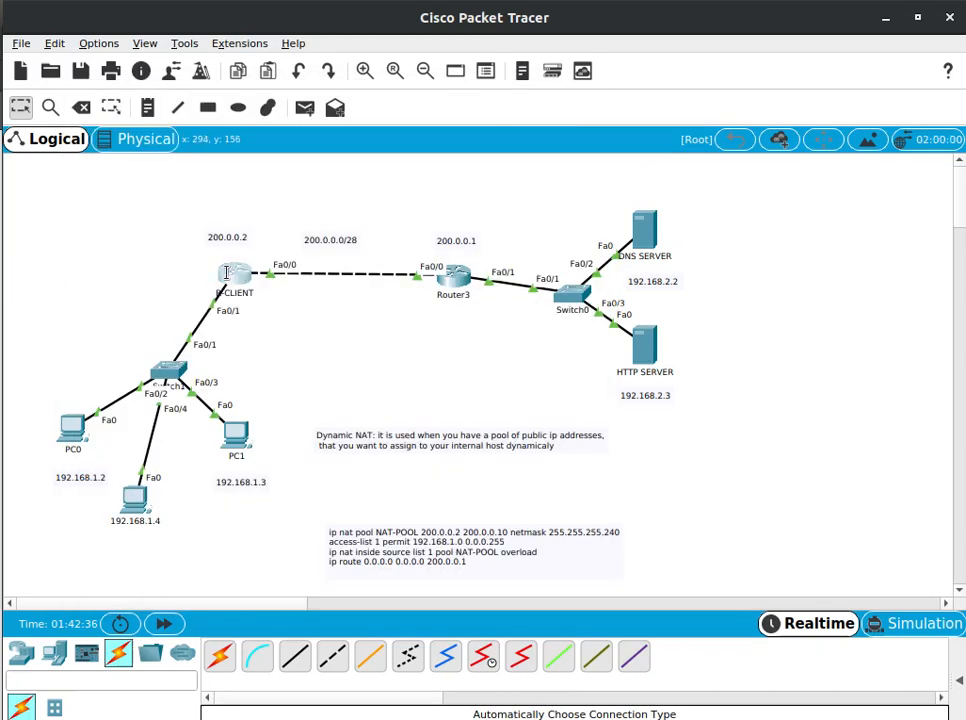
# Open R-CLIENT's command line and run sh ip nat translations
pyautogui.click(228, 272)
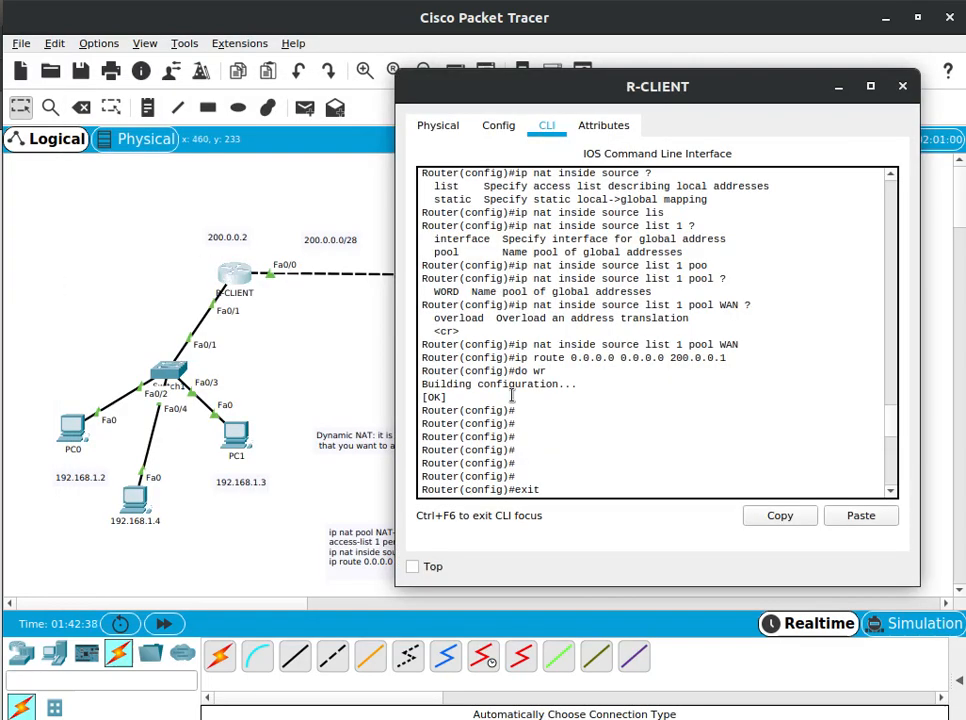
pyautogui.scroll(-5, 512, 395)
pyautogui.write('sh ip nat translations')
pyautogui.press('Return')
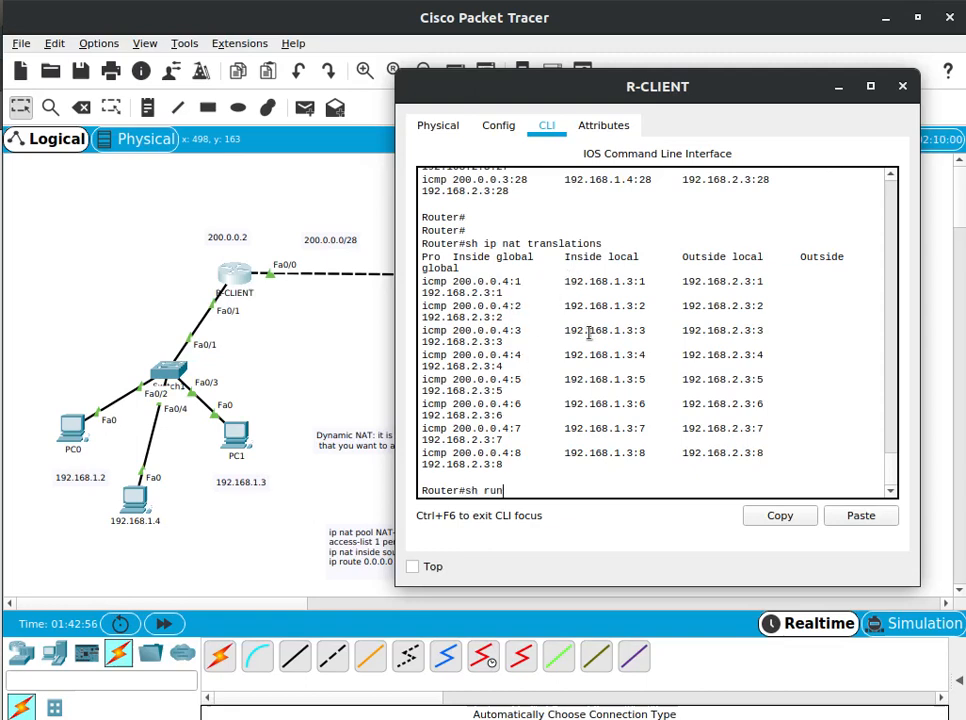
# Run sh run on R-CLIENT and page through to the NAT pool and access-list lines
pyautogui.press('Return')
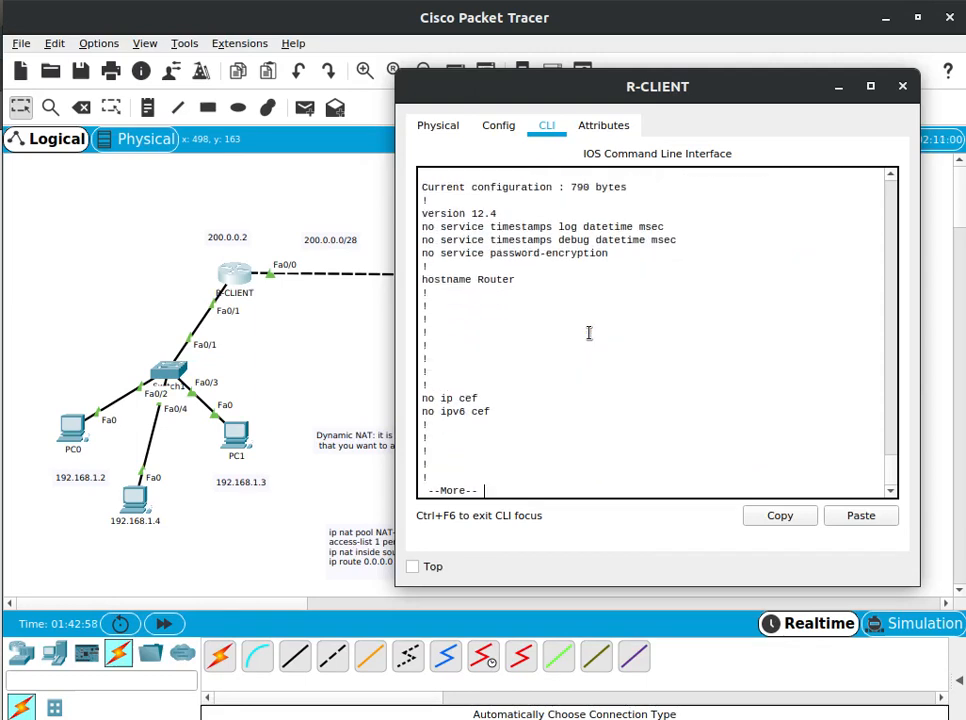
pyautogui.press('Return')
pyautogui.press('Return')
pyautogui.press('Return')
pyautogui.press('Return')
pyautogui.press('Return')
pyautogui.press('Return')
pyautogui.press('Return')
pyautogui.press('Return')
pyautogui.press('Return')
pyautogui.press('Return')
pyautogui.press('Return')
pyautogui.press('Return')
pyautogui.press('Return')
pyautogui.press('Return')
pyautogui.press('Return')
pyautogui.press('Return')
pyautogui.press('Return')
pyautogui.press('Return')
pyautogui.press('Return')
pyautogui.press('Return')
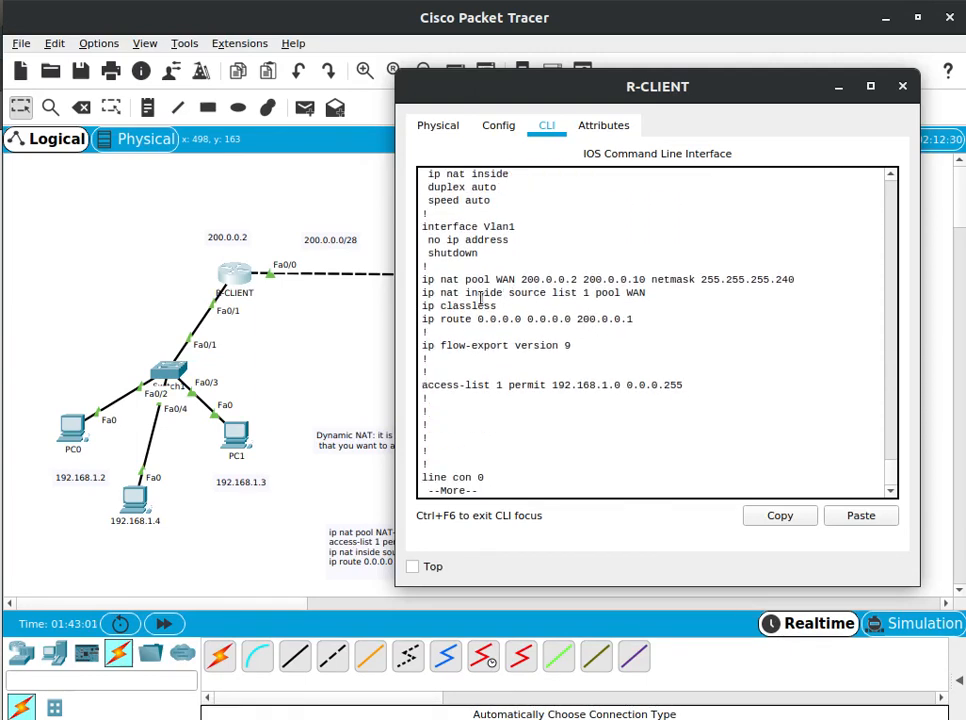
# Examine the WAN NAT pool and access-list 1 lines, and page through the rest of the running configuration to the prompt
pyautogui.moveTo(426, 279); pyautogui.dragTo(679, 297)
pyautogui.click(425, 279)
pyautogui.moveTo(596, 384); pyautogui.dragTo(538, 376)
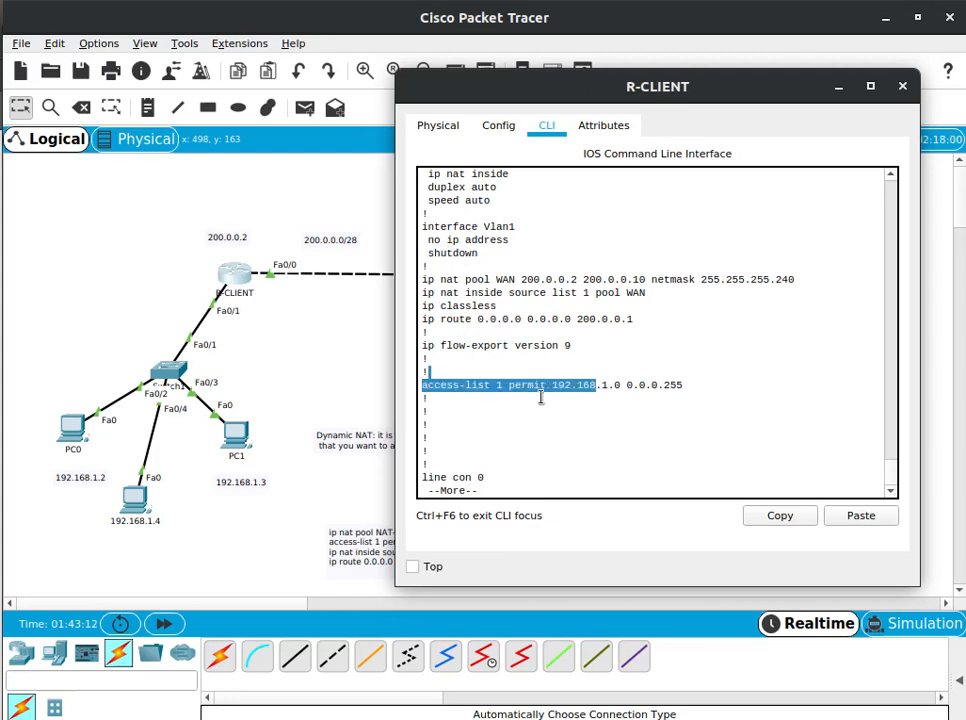
pyautogui.click(592, 446)
pyautogui.press('Return')
pyautogui.press('Return')
pyautogui.press('Return')
pyautogui.press('Return')
pyautogui.press('Return')
pyautogui.press('Return')
pyautogui.press('Return')
pyautogui.press('Return')
pyautogui.press('Return')
pyautogui.press('Return')
pyautogui.press('Return')
pyautogui.press('Return')
pyautogui.press('Return')
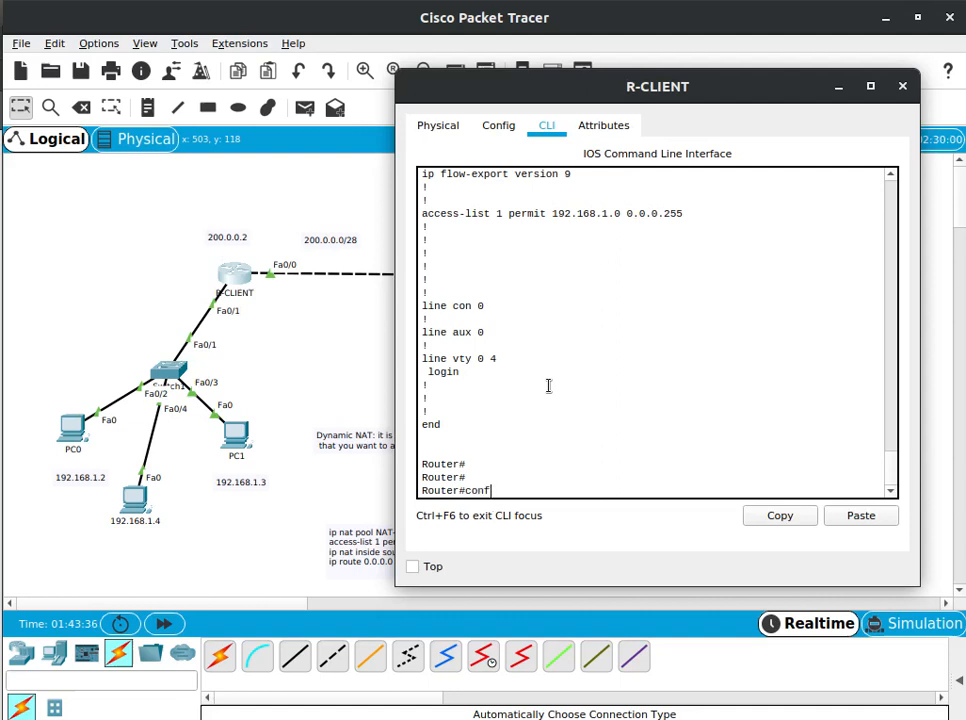
# Enter global configuration mode, apply ip nat inside source list 1 pool WAN overload, and save the configuration with do wr
pyautogui.write('t')
pyautogui.press('Return')
pyautogui.press('Up')
pyautogui.press('Up')
pyautogui.press('Up')
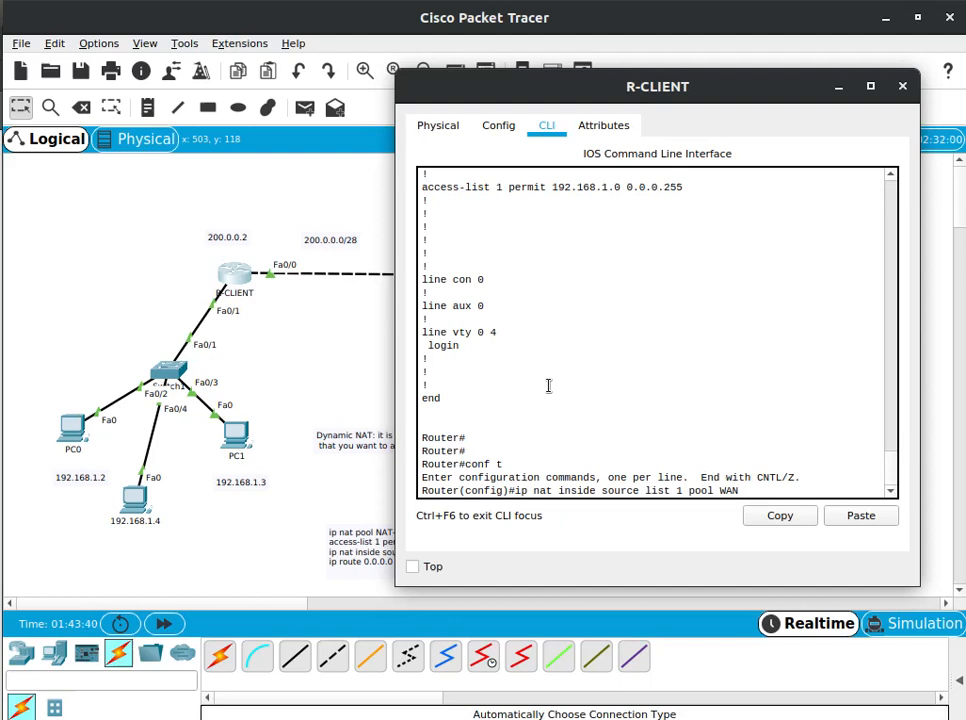
pyautogui.write('over')
pyautogui.press('Tab')
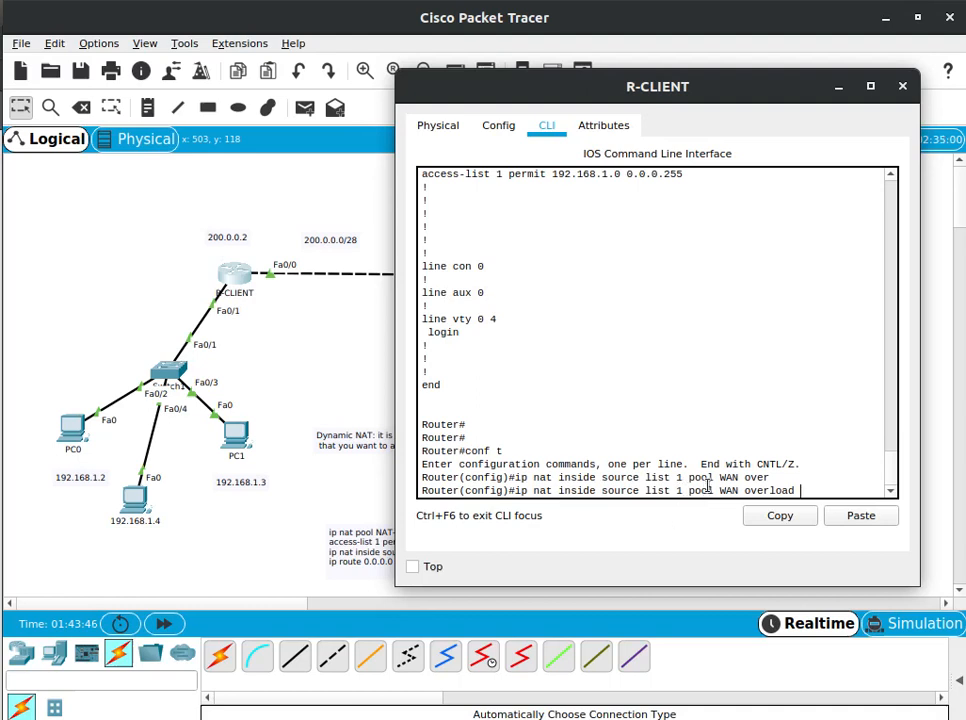
pyautogui.press('Return')
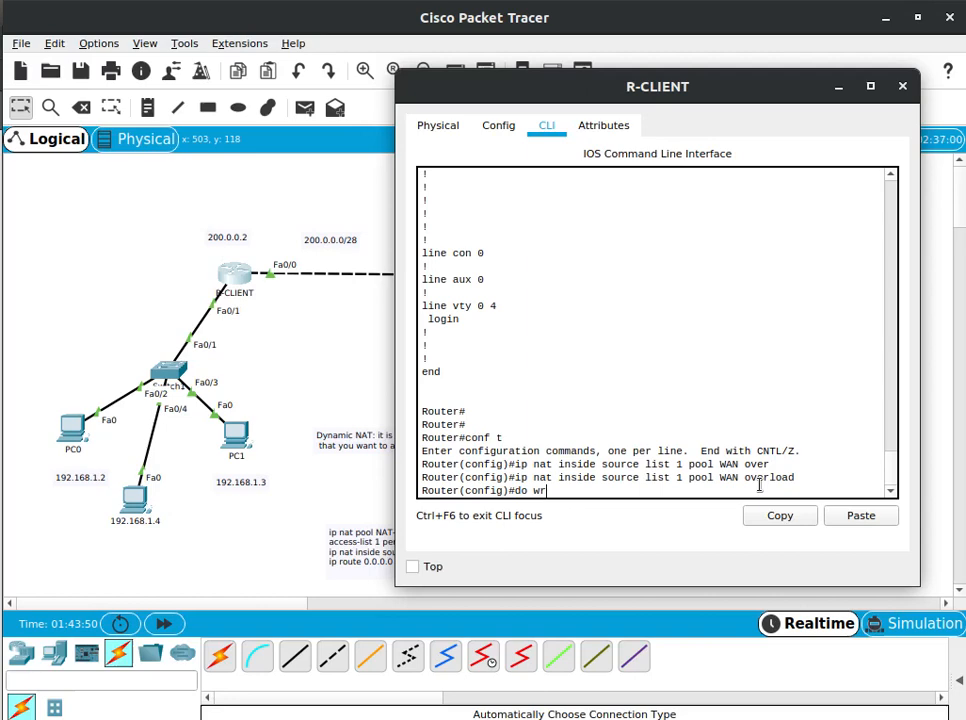
pyautogui.press('Return')
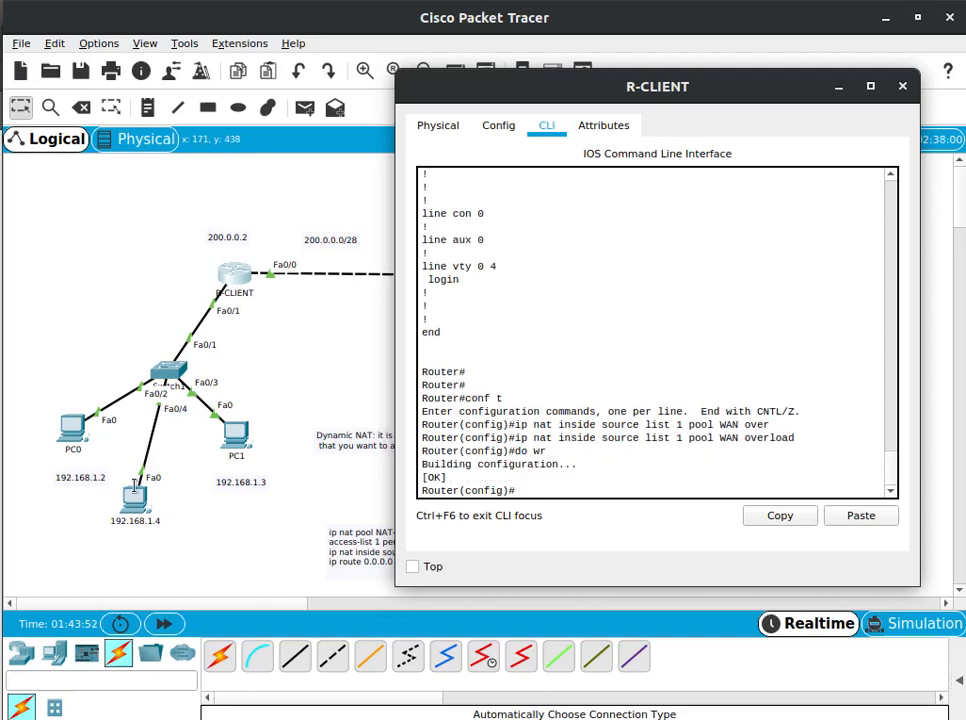
# Ping 192.168.2.3 from the 192.168.1.4 PC's Command Prompt and return to the topology
pyautogui.click(135, 485)
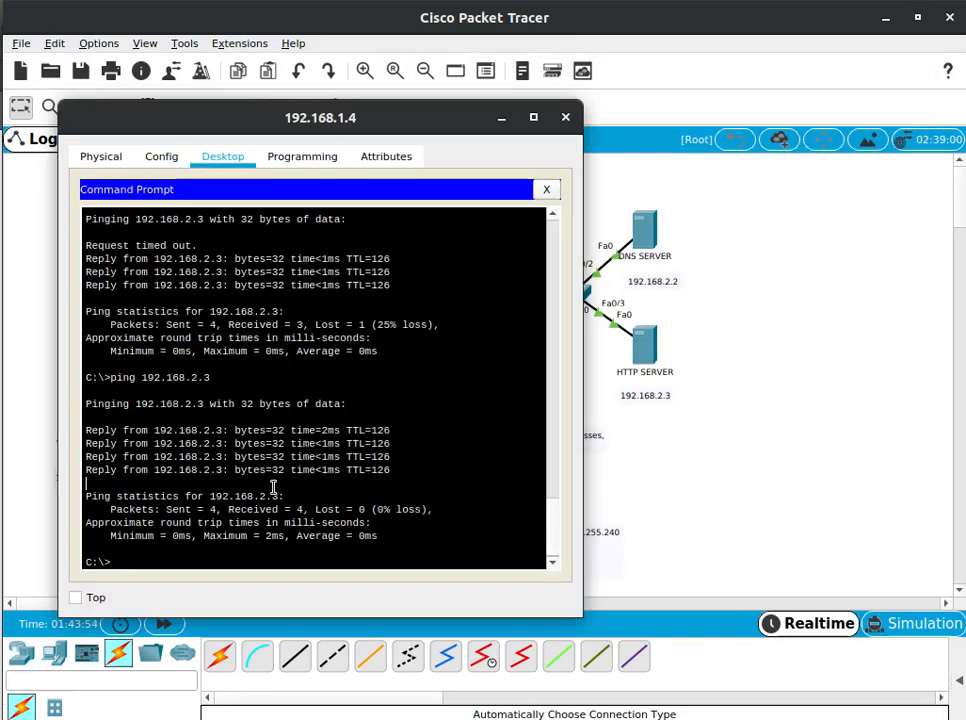
pyautogui.press('Up')
pyautogui.press('Return')
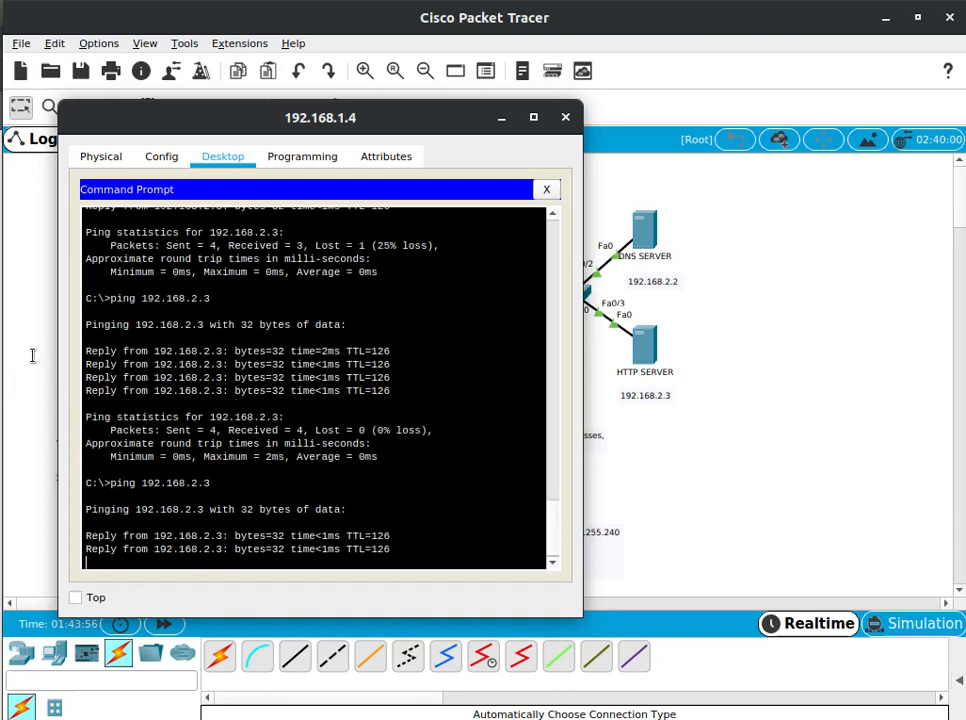
pyautogui.click(32, 355)
# Ping 192.168.2.3 from PC0's Command Prompt and return to the topology
pyautogui.click(73, 418)
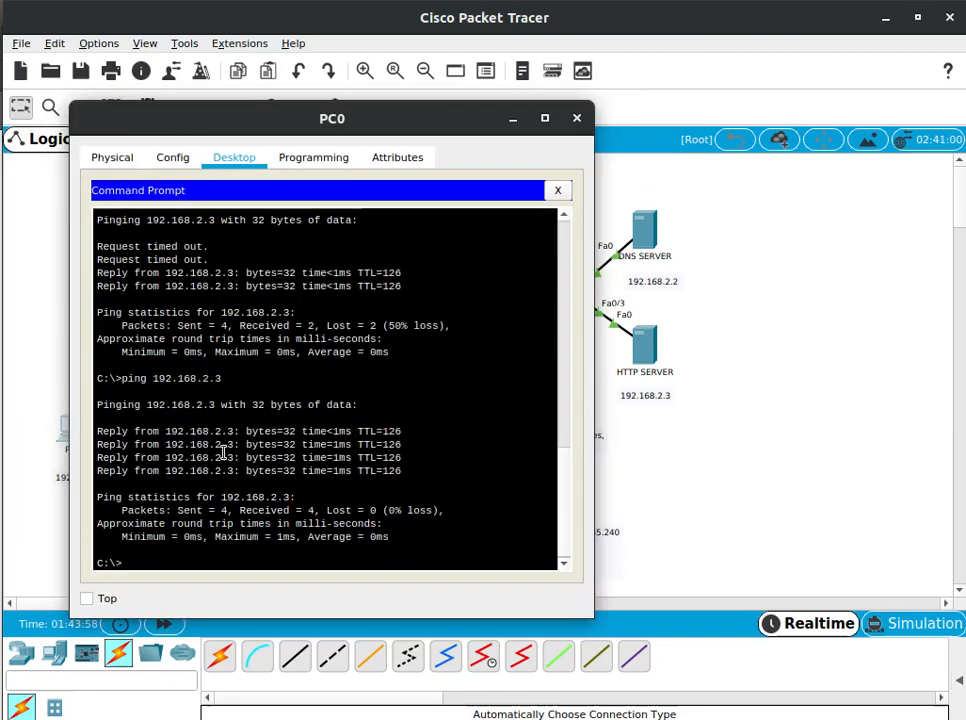
pyautogui.press('Up')
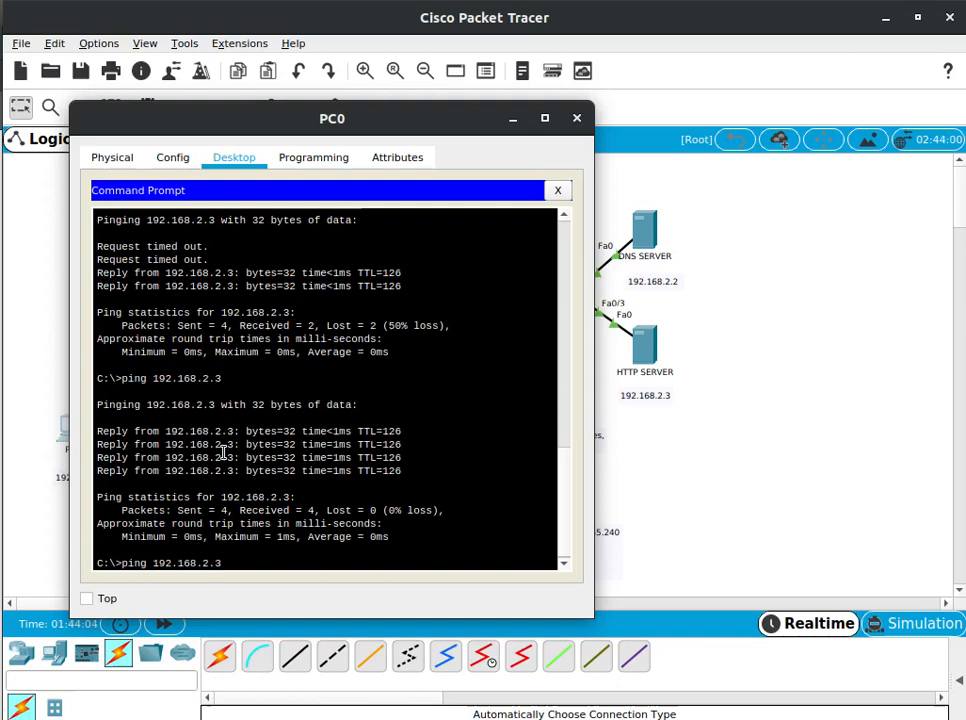
pyautogui.press('Return')
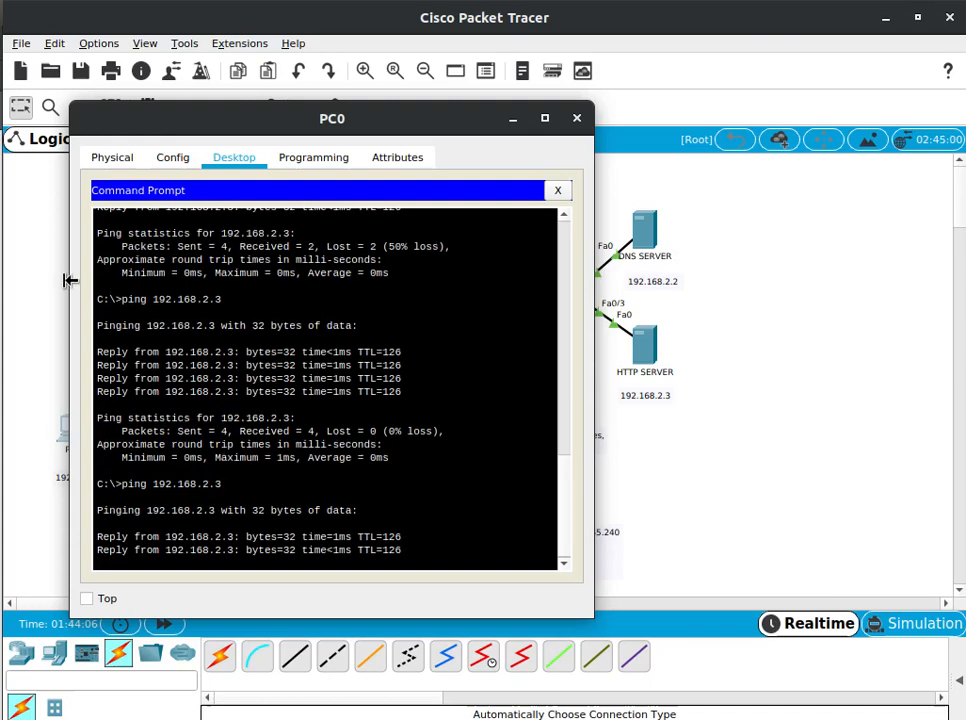
pyautogui.click(26, 282)
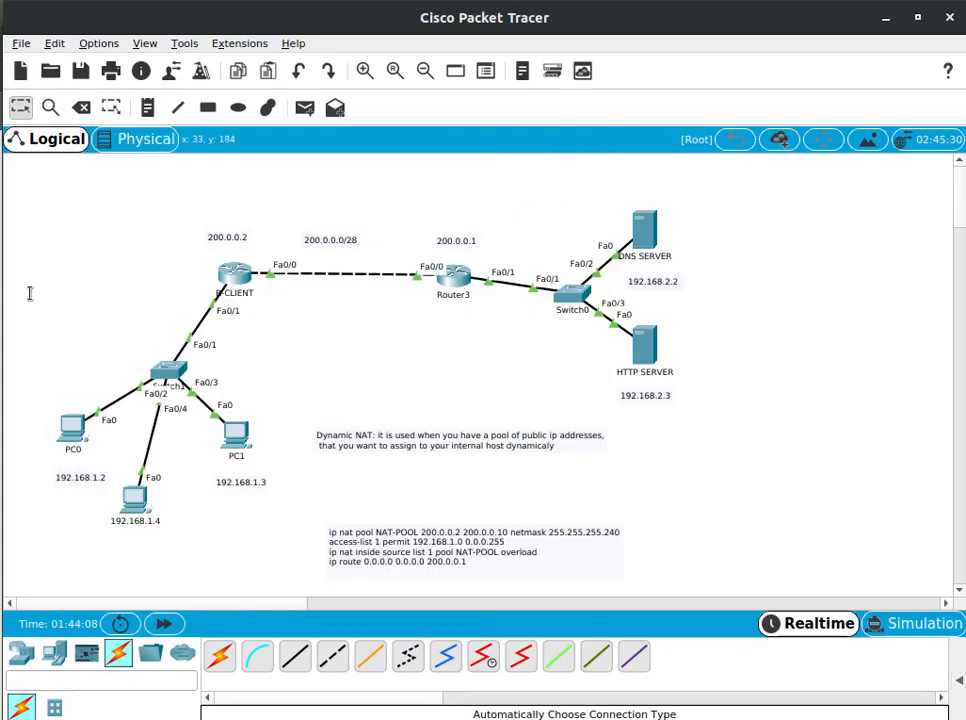
# Repeat the ping to 192.168.2.3 from the 192.168.1.4 PC and go back to the topology
pyautogui.click(135, 500)
pyautogui.press('Up')
pyautogui.press('Return')
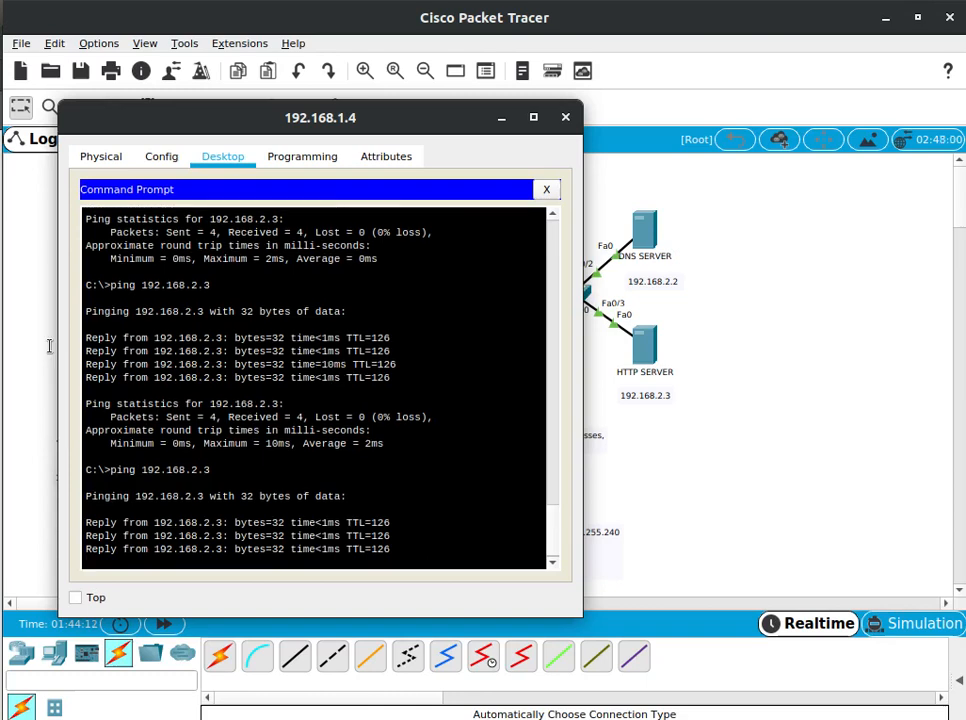
pyautogui.click(25, 362)
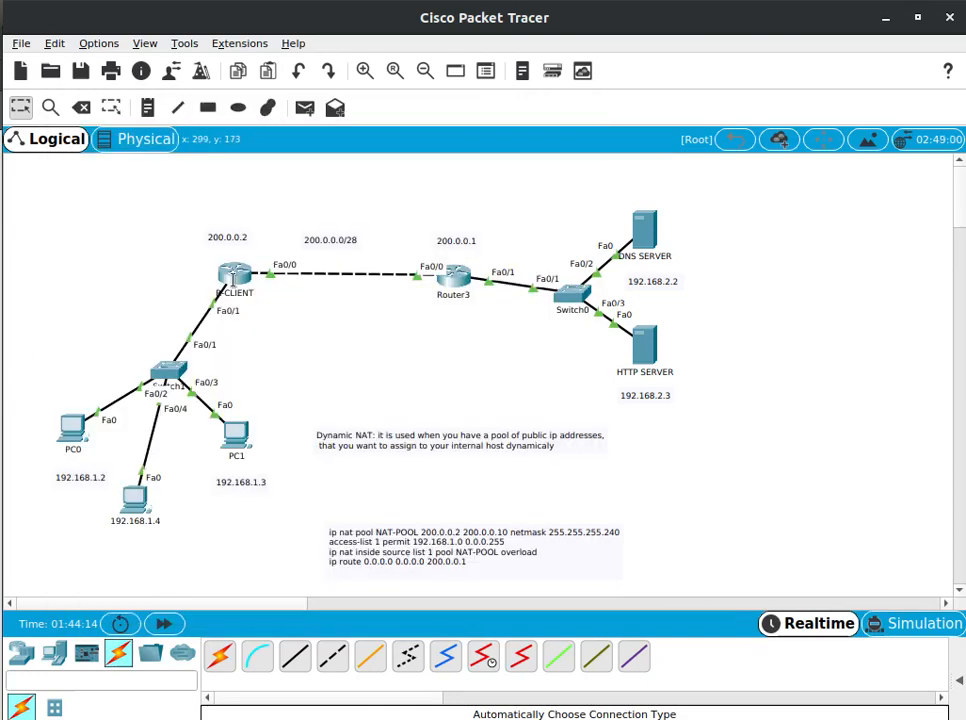
# Reopen R-CLIENT's command line and exit global configuration mode to privileged mode
pyautogui.click(236, 266)
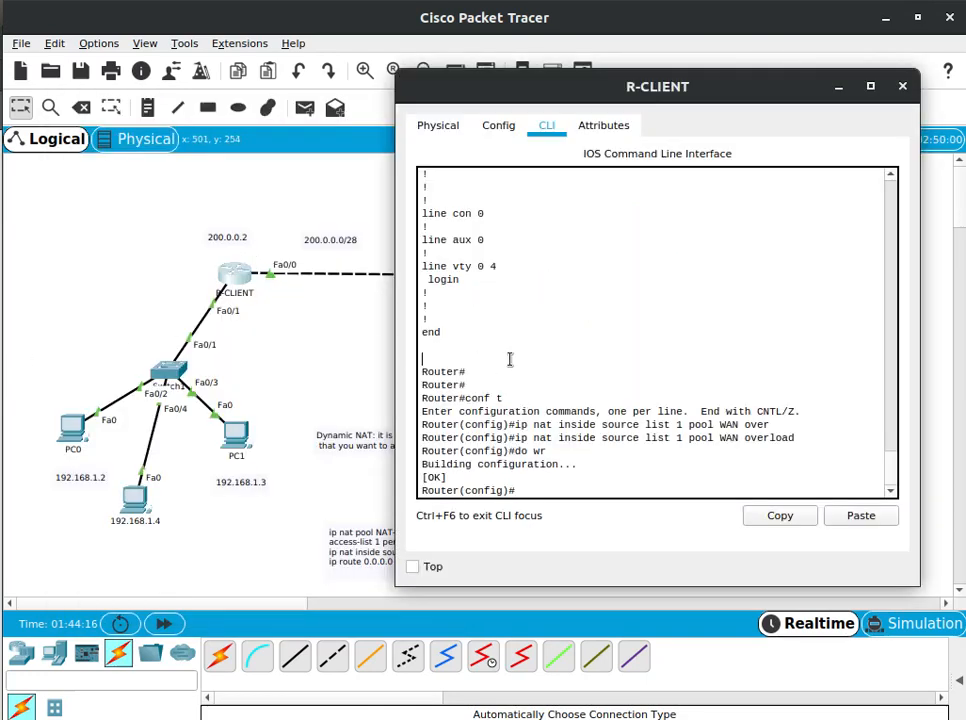
pyautogui.press('Return')
pyautogui.press('Return')
pyautogui.press('Return')
pyautogui.press('Return')
pyautogui.press('Return')
pyautogui.write('exit')
pyautogui.press('Return')
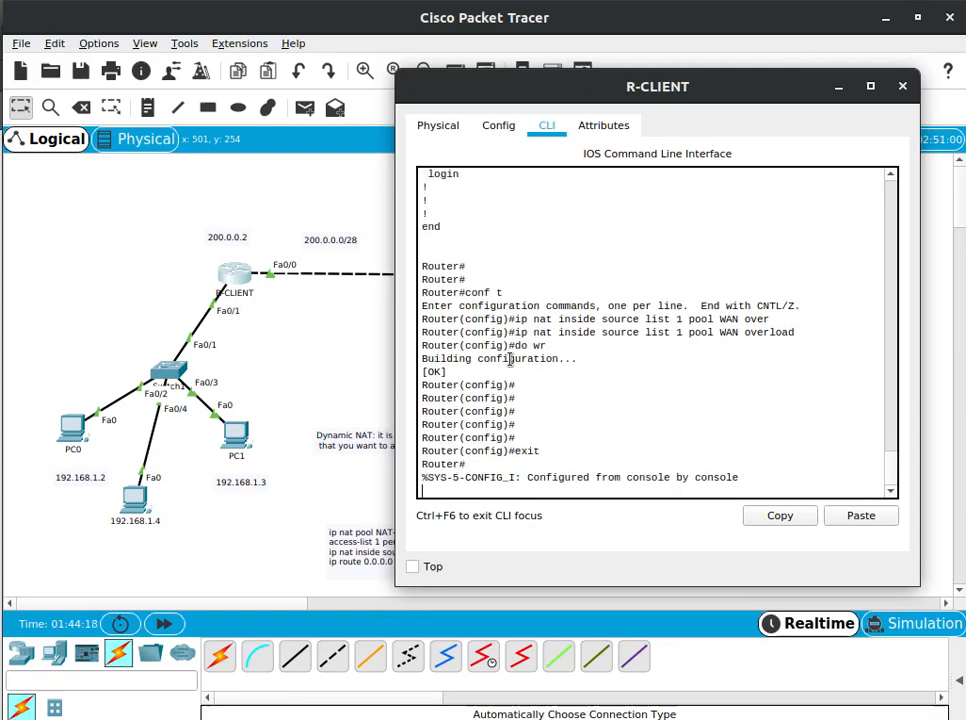
pyautogui.press('Return')
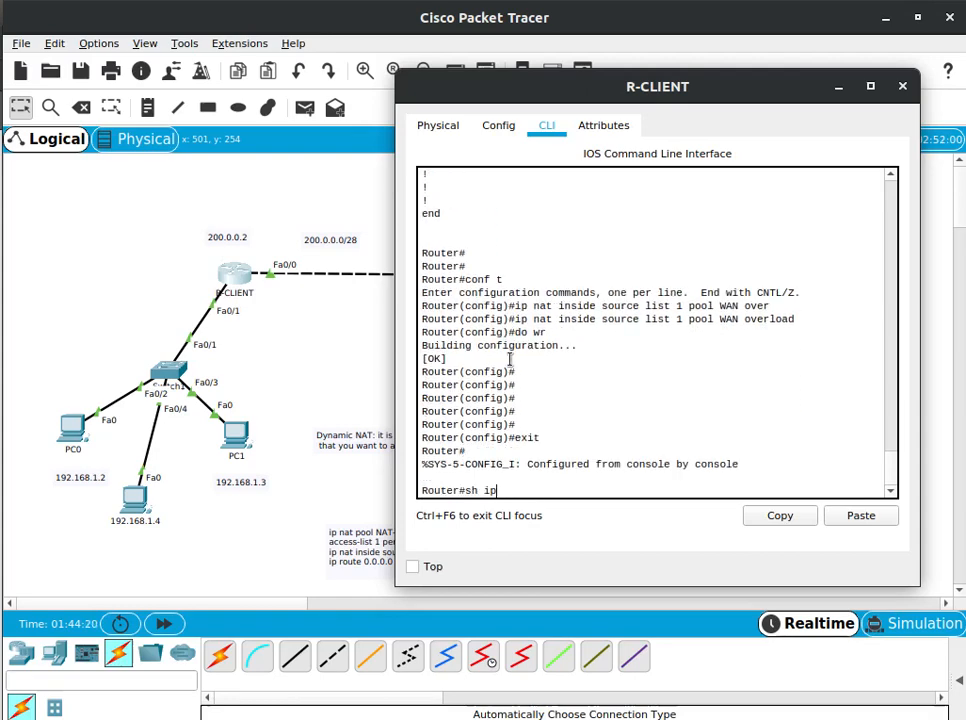
# Run sh ip nat tra on R-CLIENT and maximize its window to show the full translation table
pyautogui.write('sh ip nat')
pyautogui.press('Return')
pyautogui.press('Up')
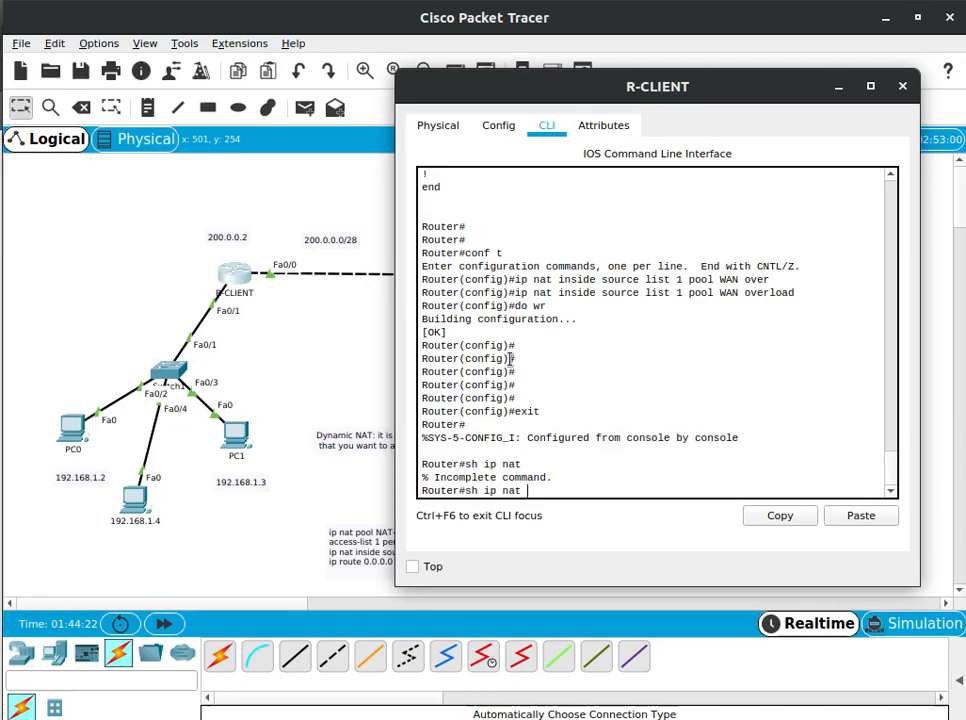
pyautogui.write('tr')
pyautogui.press('Return')
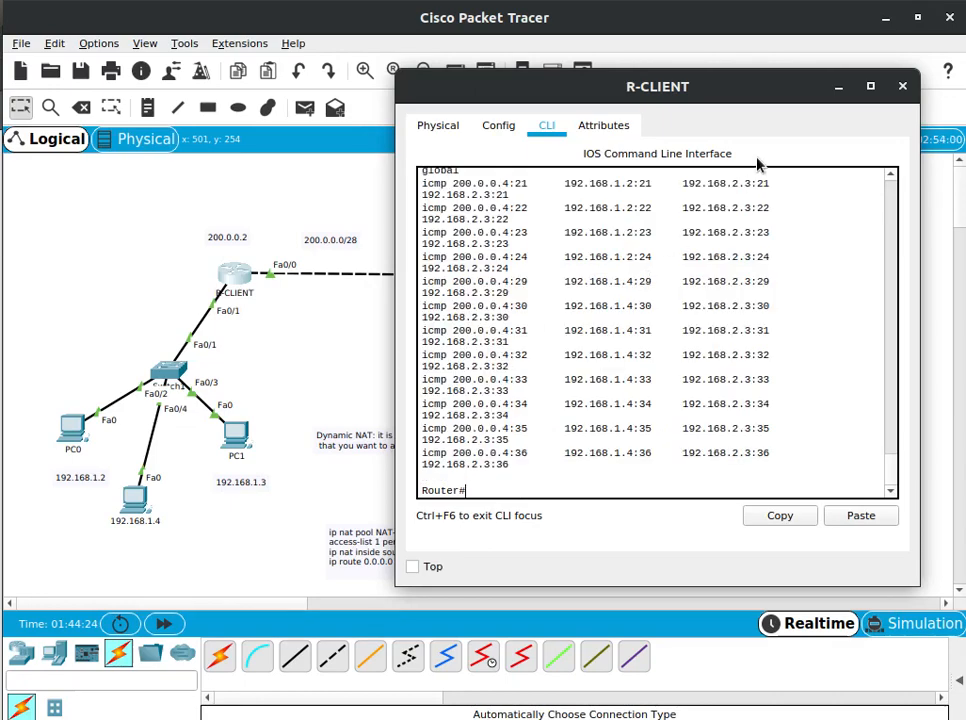
pyautogui.click(871, 87)
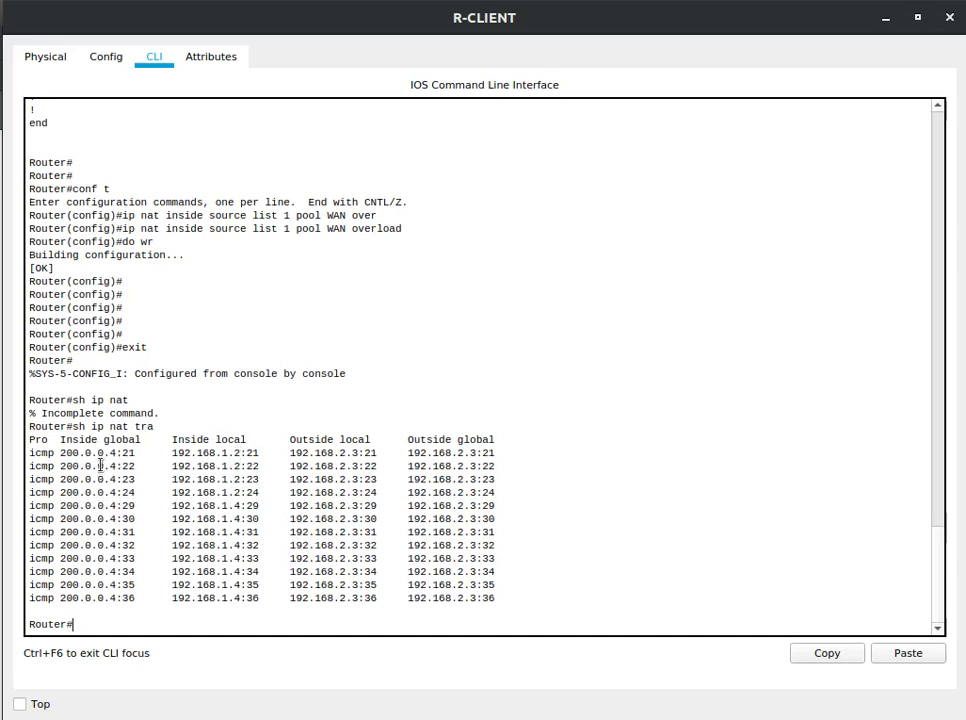
# Compare the inside global addresses and ports for 192.168.1.2 and 192.168.1.4, list the translations again, and close R-CLIENT's window
pyautogui.moveTo(91, 454); pyautogui.dragTo(50, 505)
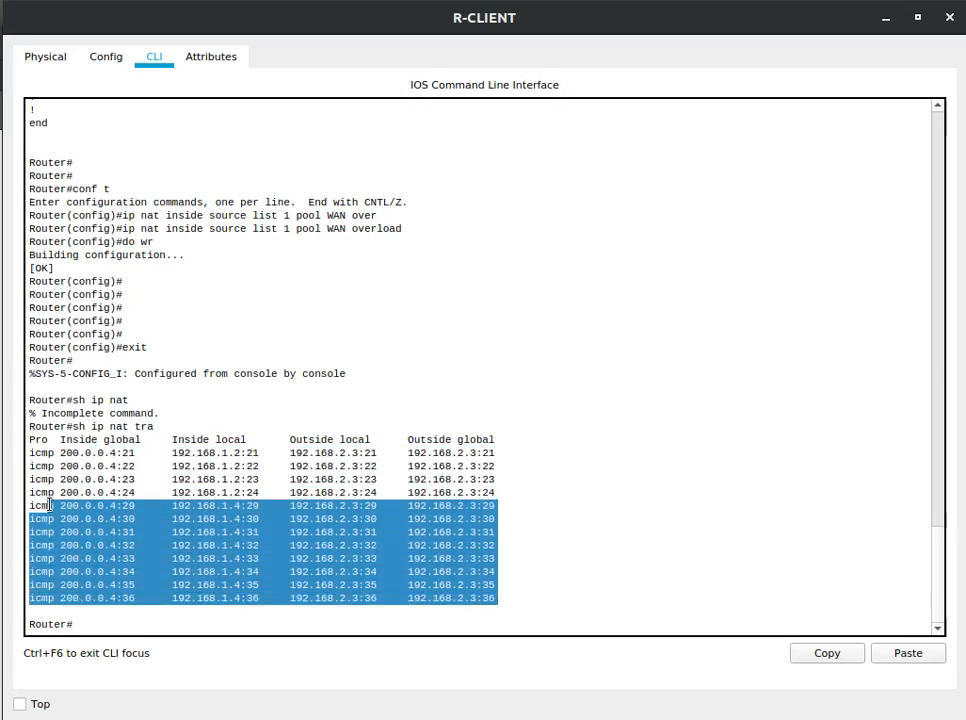
pyautogui.click(226, 584)
pyautogui.press('Up')
pyautogui.press('Return')
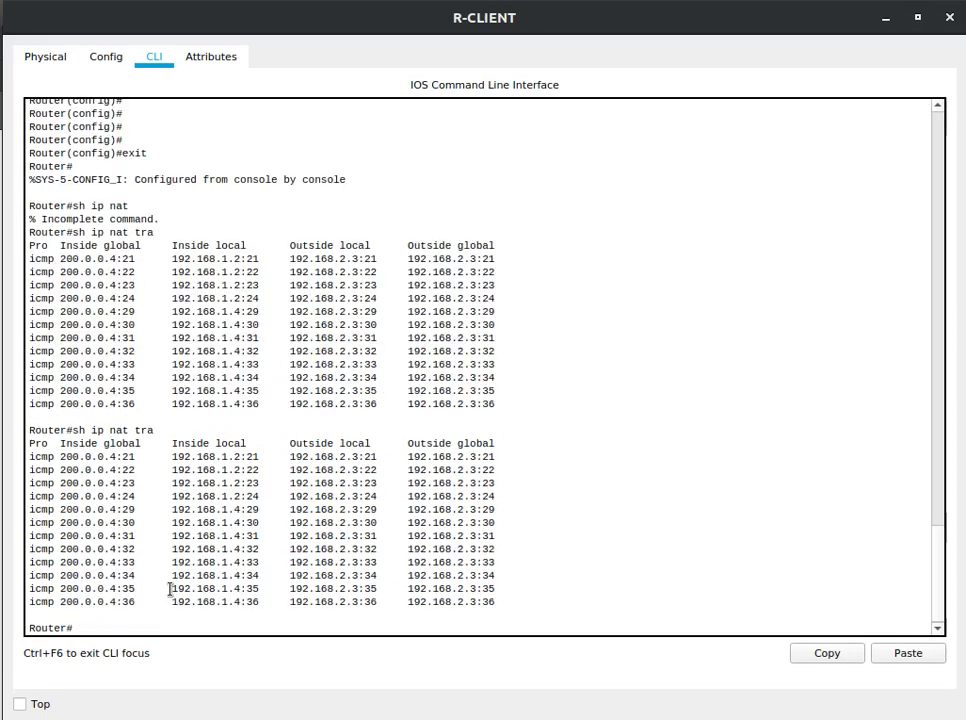
pyautogui.moveTo(96, 470); pyautogui.dragTo(248, 520)
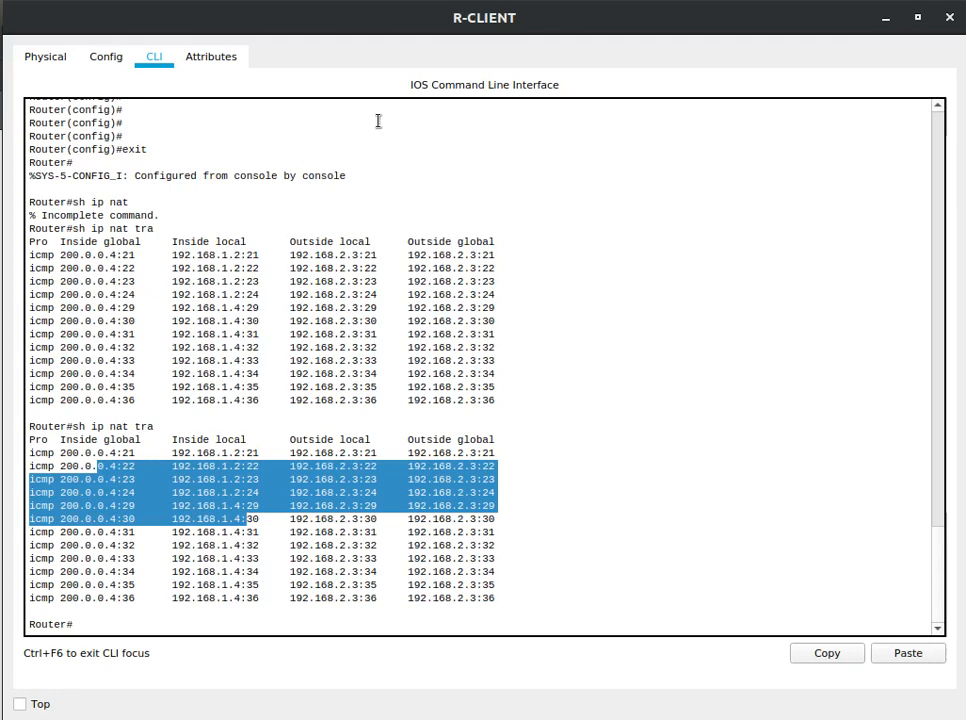
pyautogui.click(945, 21)
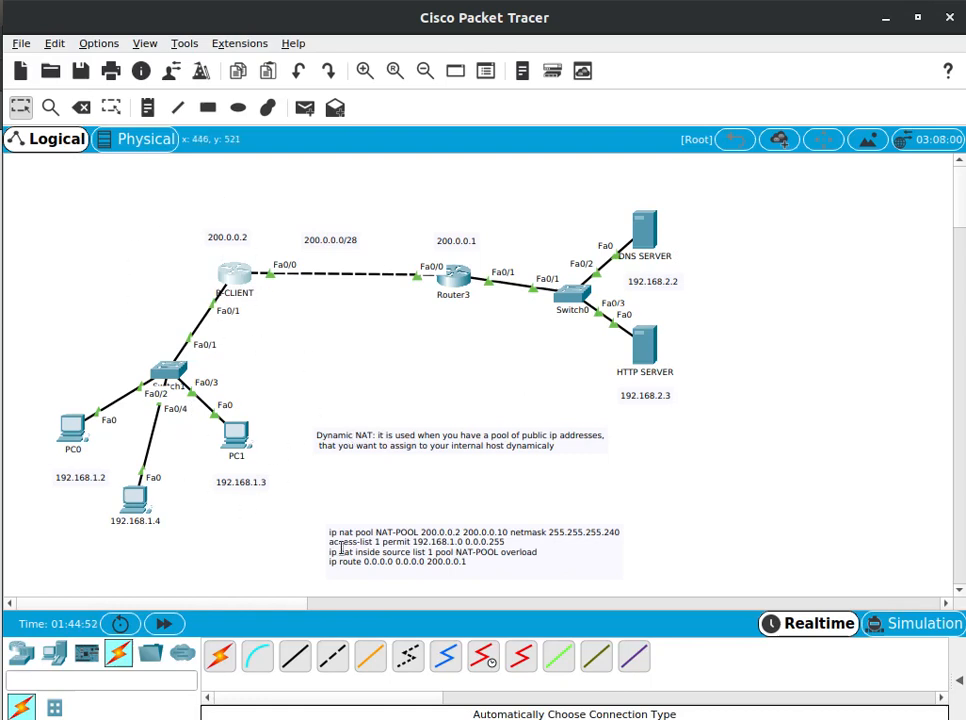
# Move the NAT commands note up to just below the Dynamic NAT description on the topology
pyautogui.click(487, 561)
pyautogui.moveTo(487, 561); pyautogui.dragTo(461, 521)
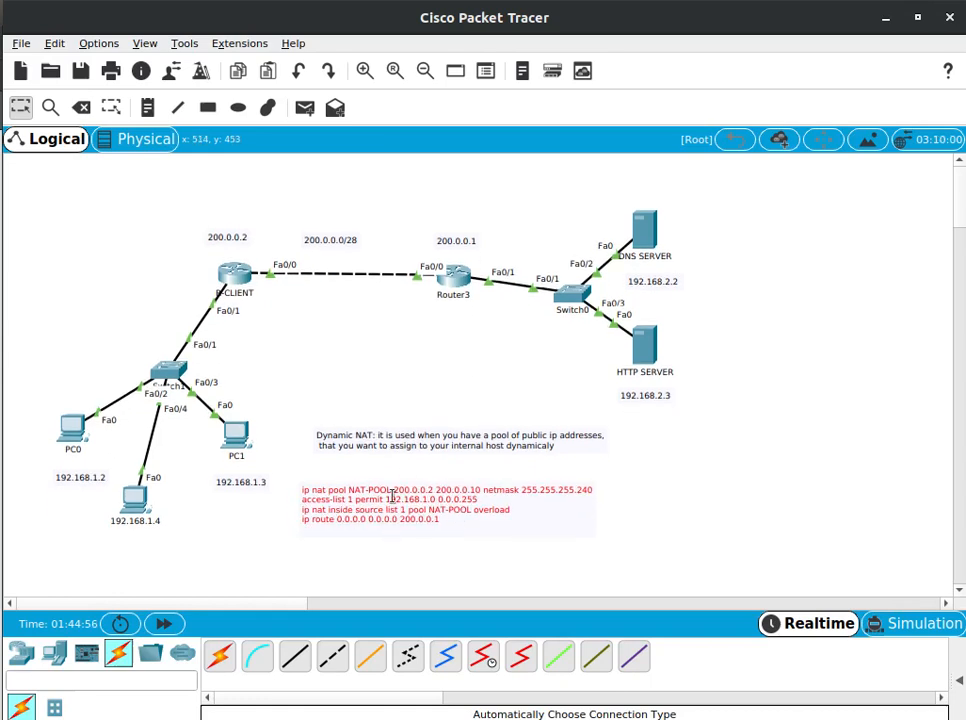